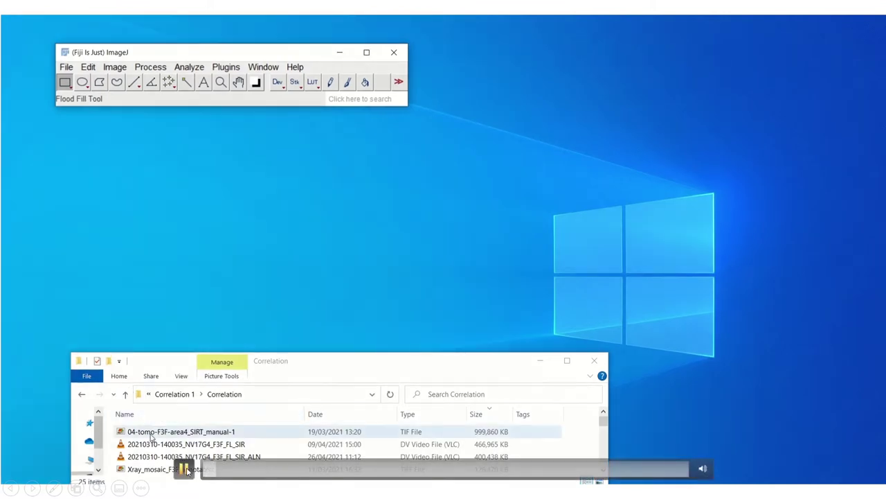
- Load the 572-slice tomogram stack into Fiji and make its minimum-intensity Z projection
left_click(125, 433)
left_click_drag(124, 438, 193, 99)
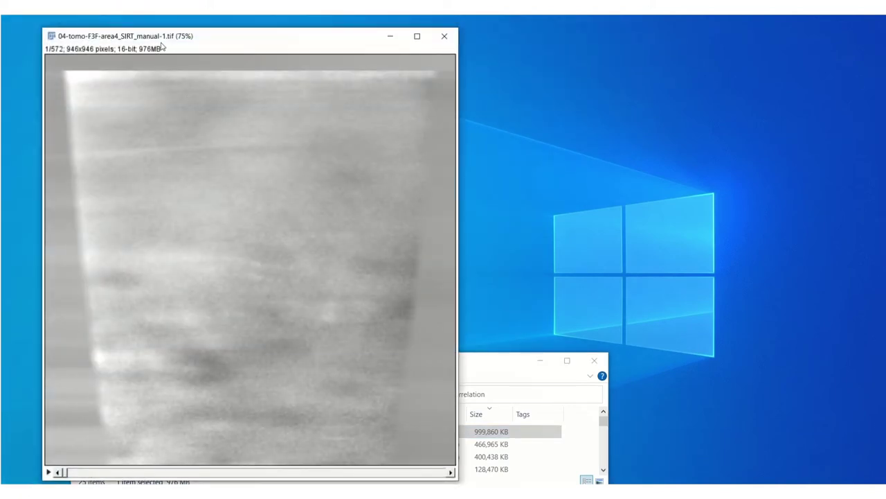
left_click_drag(161, 40, 513, 42)
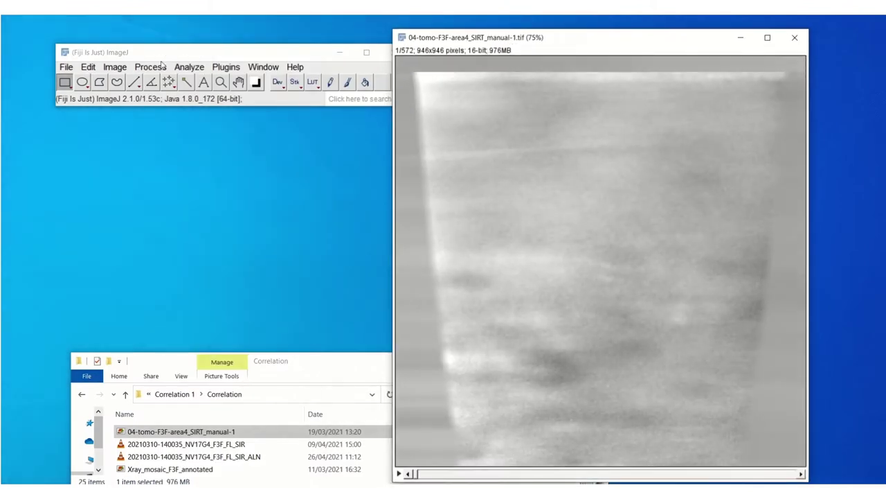
left_click(115, 66)
mouse_move(120, 102)
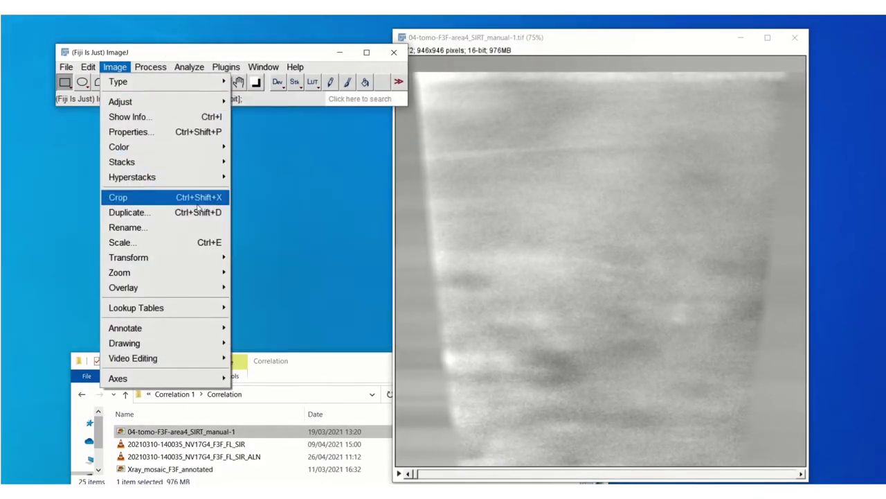
mouse_move(201, 163)
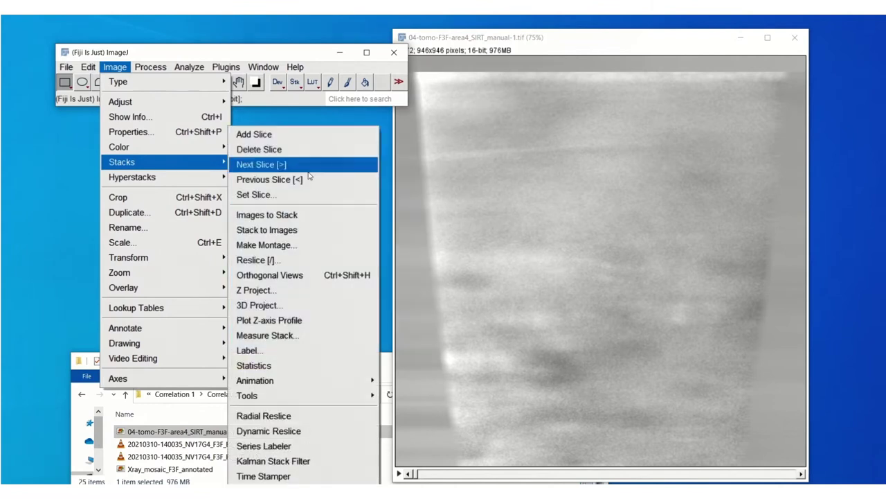
left_click(285, 291)
left_click(463, 199)
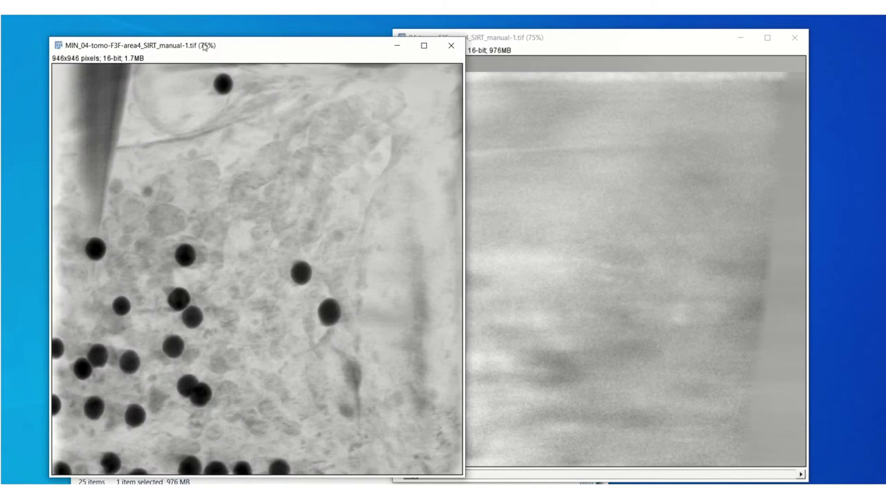
- Save the MIN projection as a TIFF in the Correlation folder
left_click_drag(201, 46, 473, 72)
left_click(65, 66)
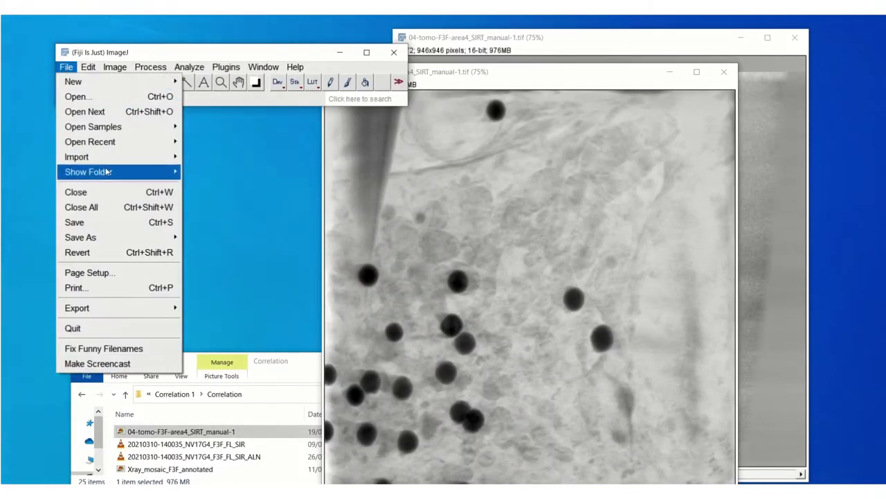
left_click(95, 225)
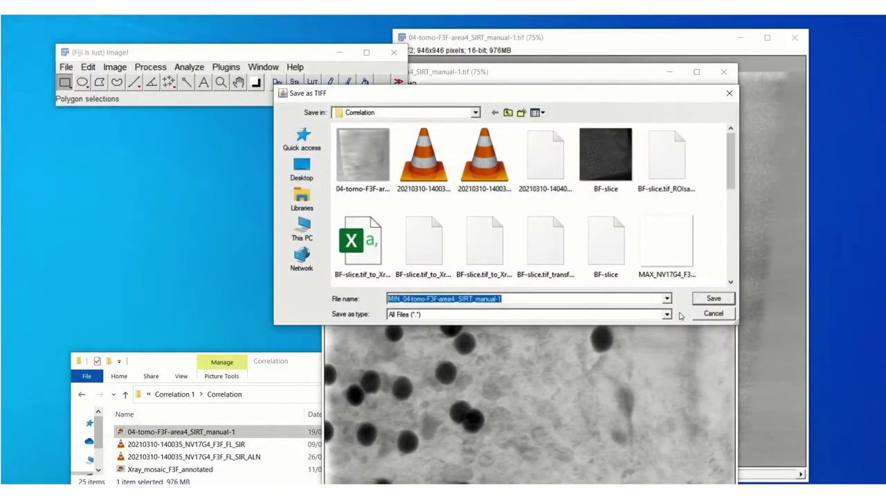
left_click(723, 296)
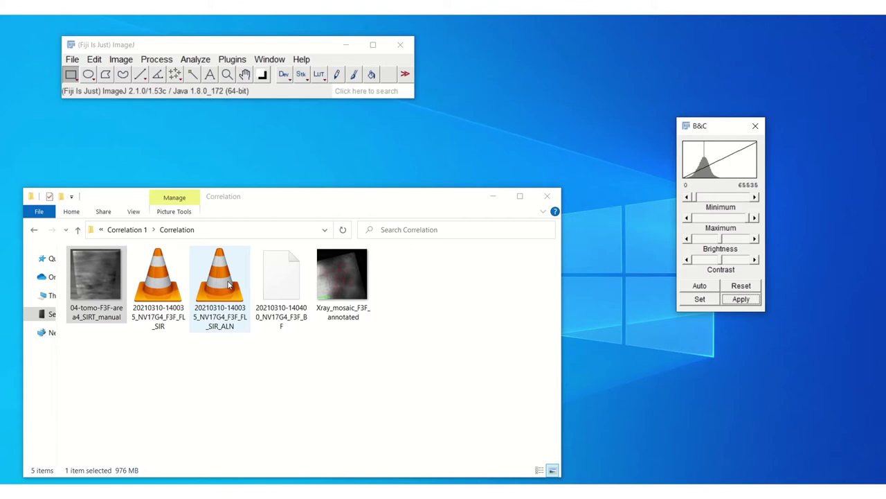
- Open the SIR_ALN .dv file in Fiji with the default Bio-Formats import options
left_click_drag(230, 284, 231, 83)
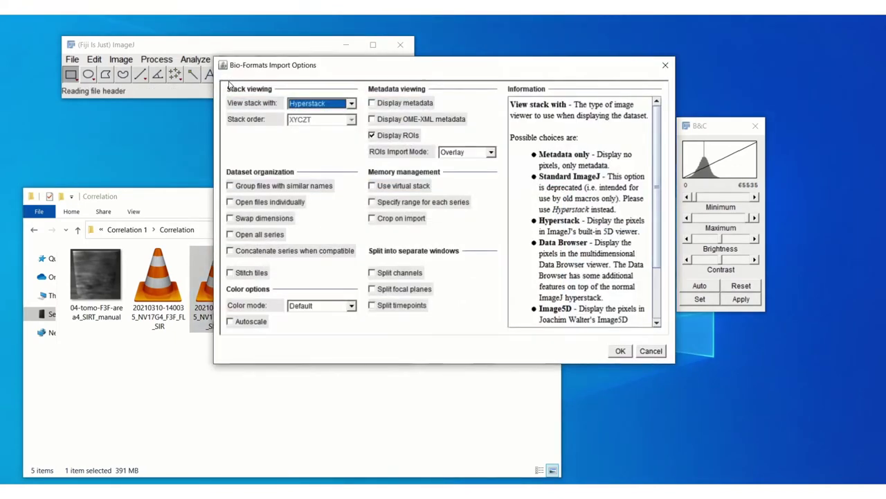
left_click(620, 349)
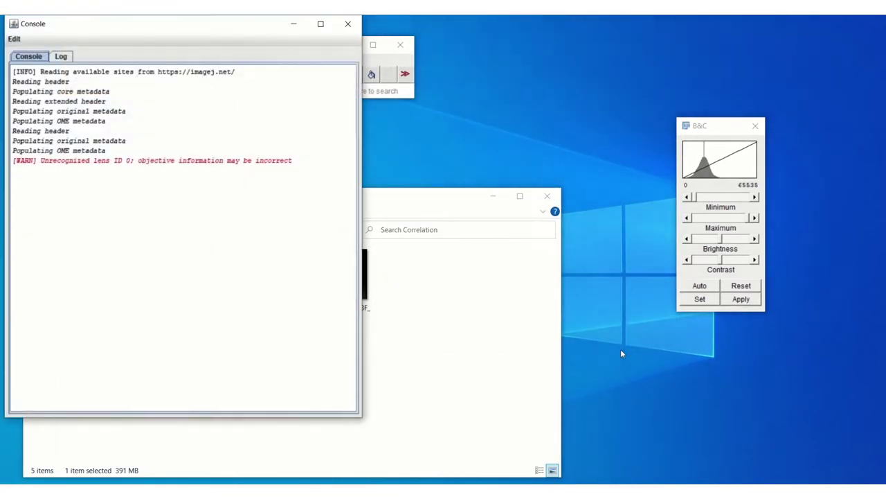
left_click(294, 24)
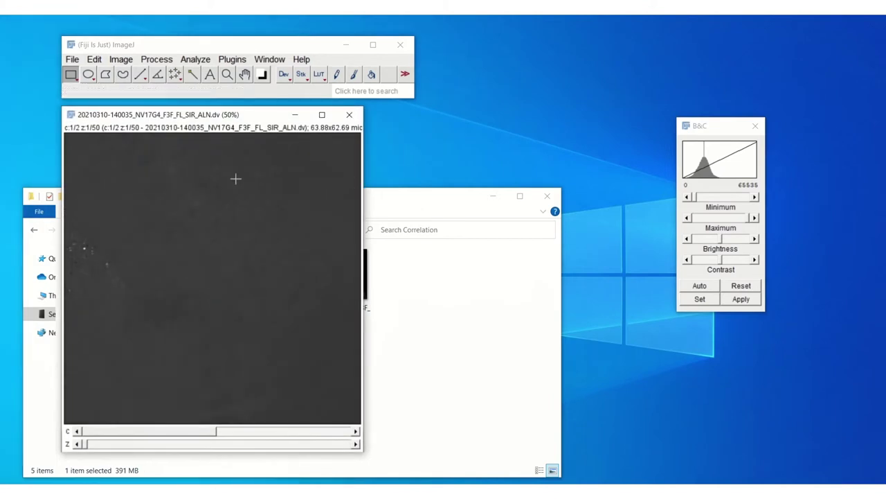
- Make a maximum-intensity Z projection of the 50-slice SIR_ALN stack
left_click(119, 60)
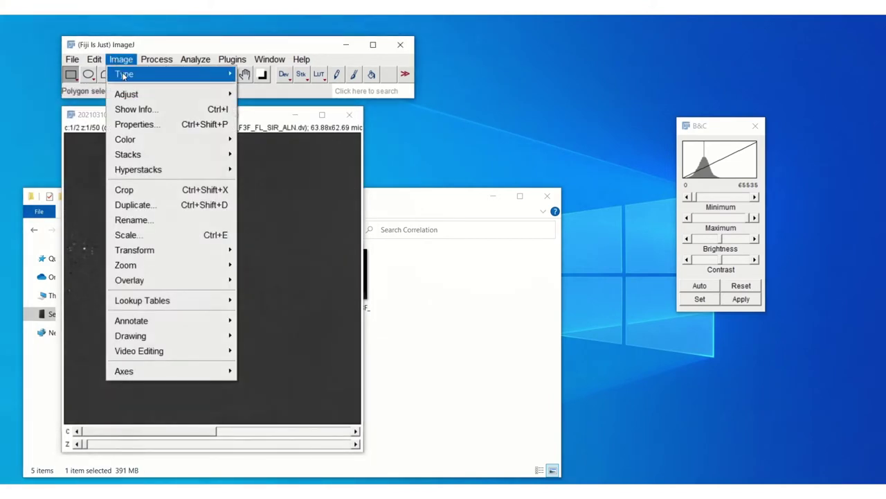
mouse_move(159, 164)
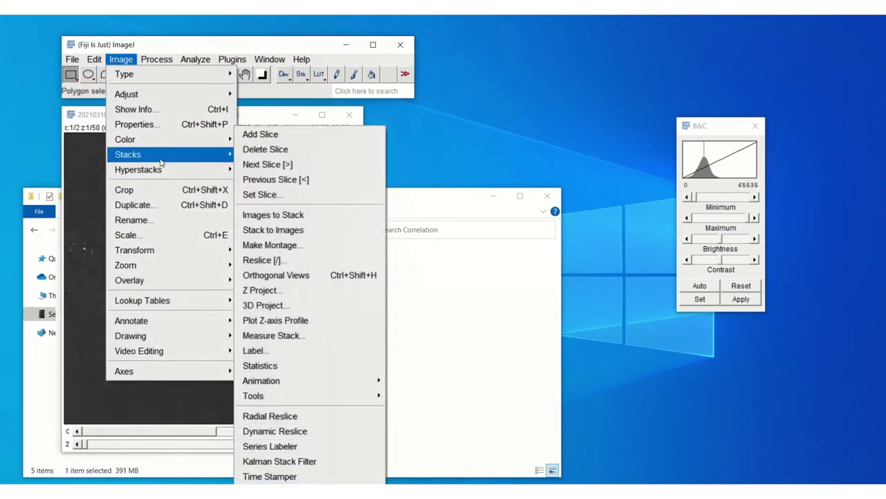
left_click(324, 285)
left_click(470, 175)
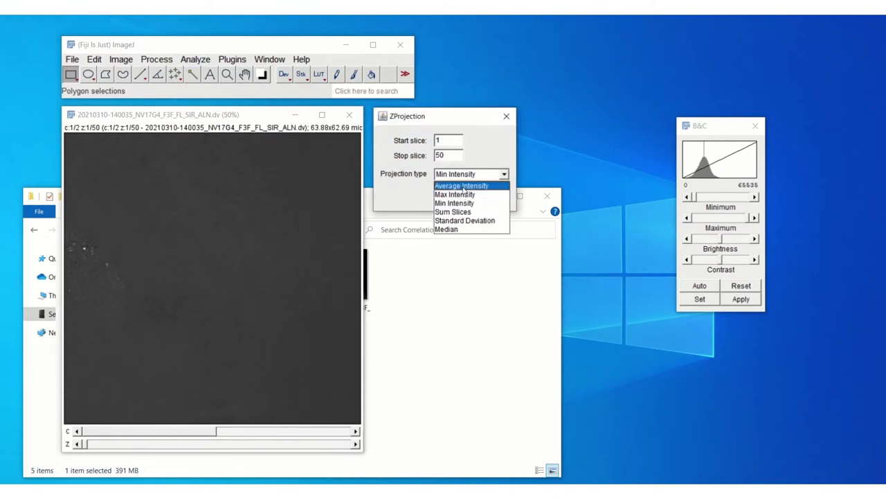
left_click(455, 194)
left_click(460, 206)
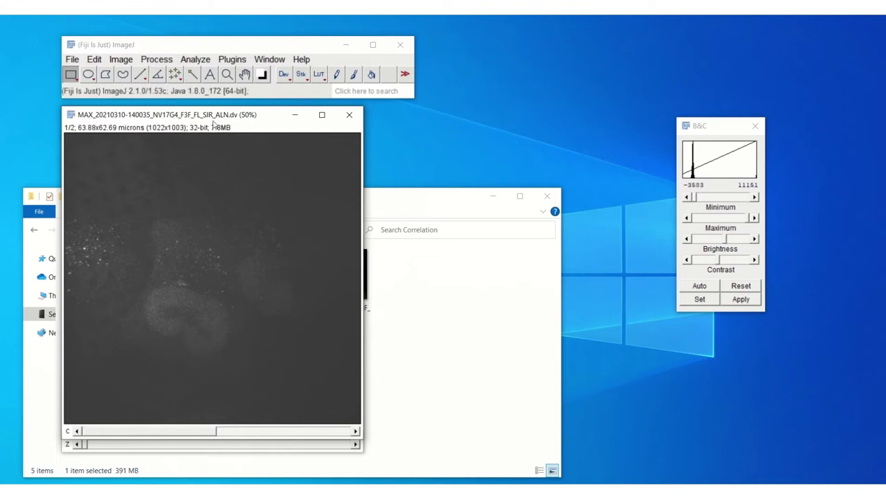
- In the Channels Tool, colour channel 1 of the MAX projection green and channel 2 red
left_click_drag(233, 122, 500, 120)
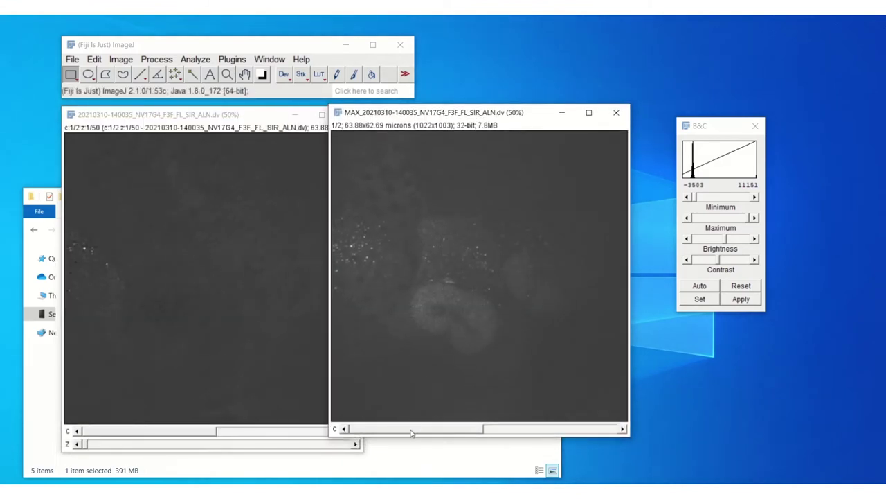
left_click_drag(411, 429, 450, 430)
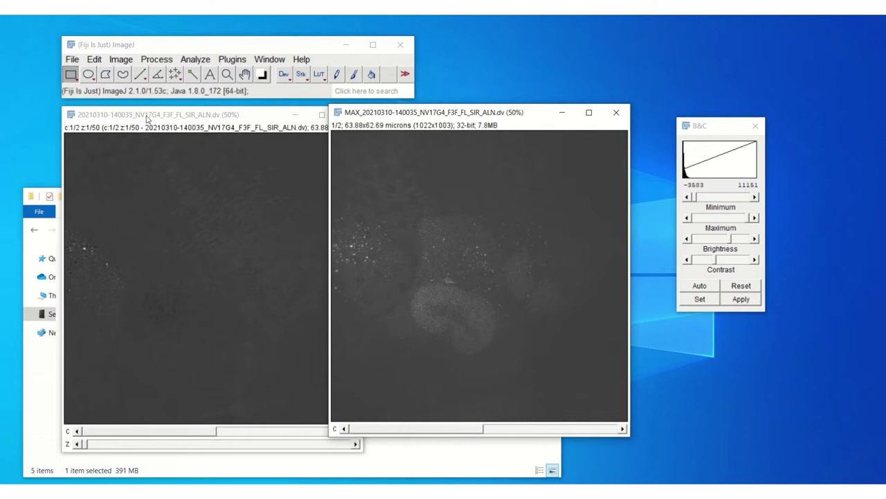
left_click(120, 59)
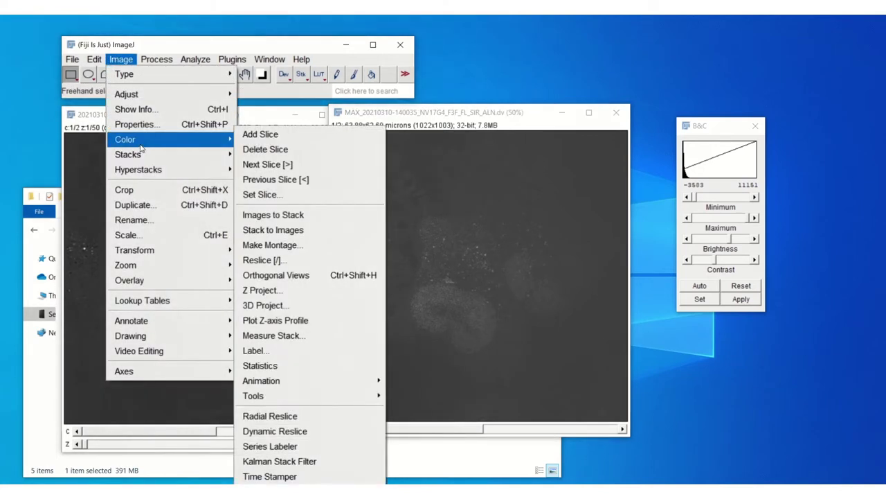
mouse_move(141, 146)
left_click(256, 185)
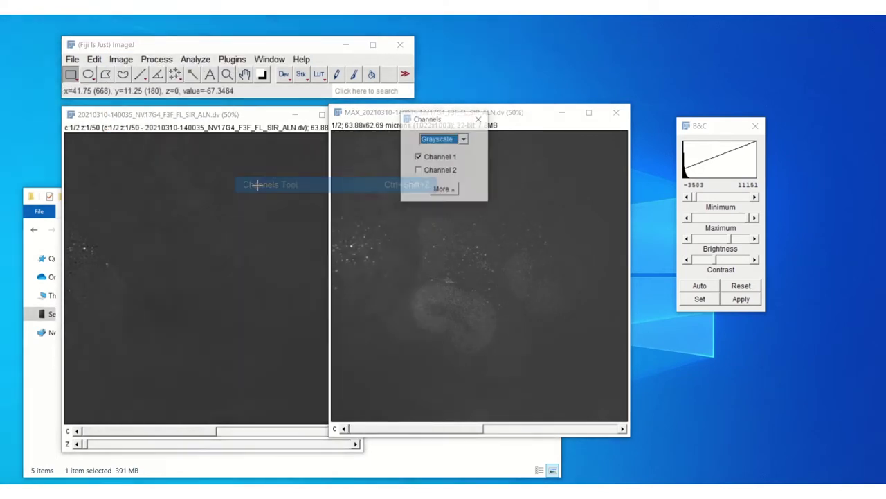
left_click_drag(436, 118, 234, 121)
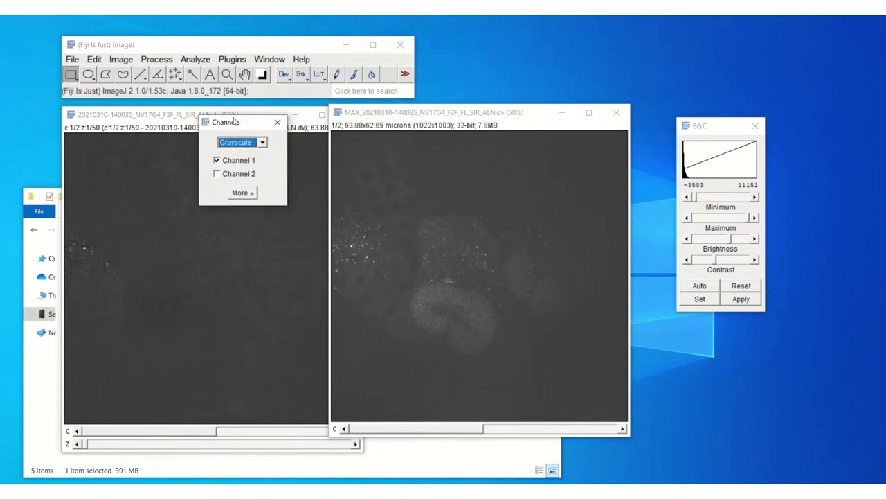
left_click(243, 193)
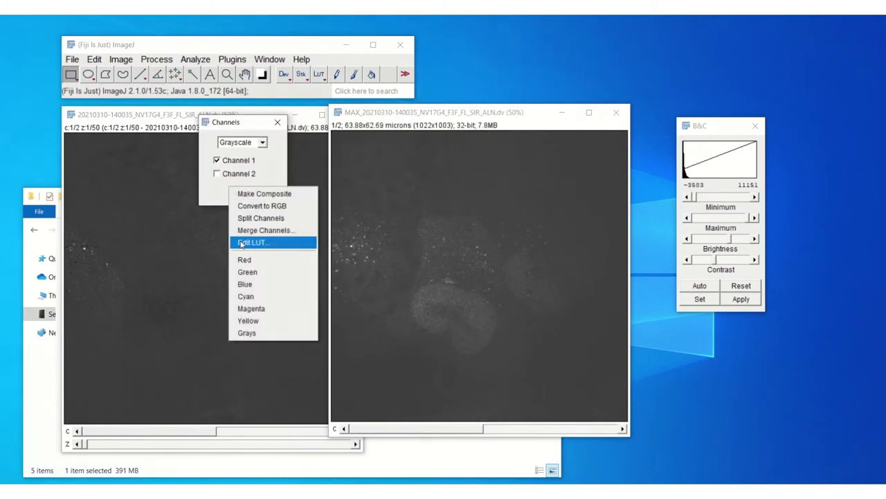
left_click(240, 272)
left_click(244, 174)
left_click(243, 193)
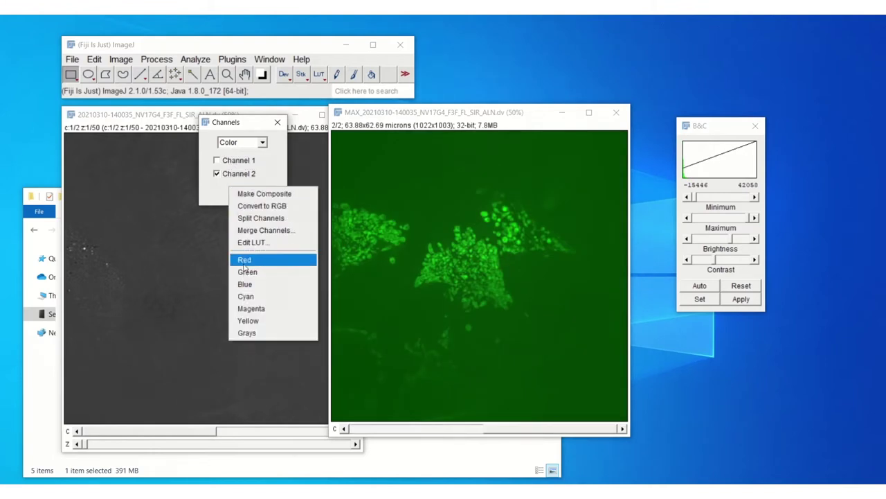
left_click(244, 260)
- Display the channels as a Composite and adjust contrast so the background goes dark
left_click(262, 142)
left_click(253, 159)
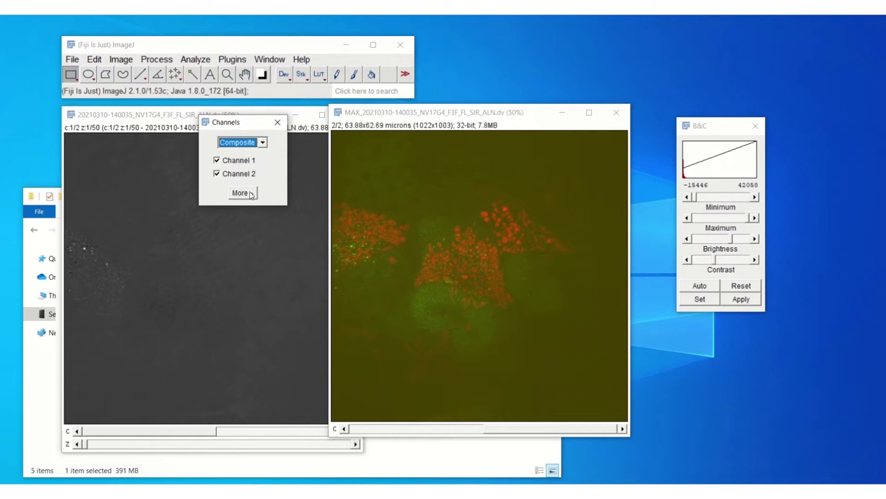
left_click(277, 122)
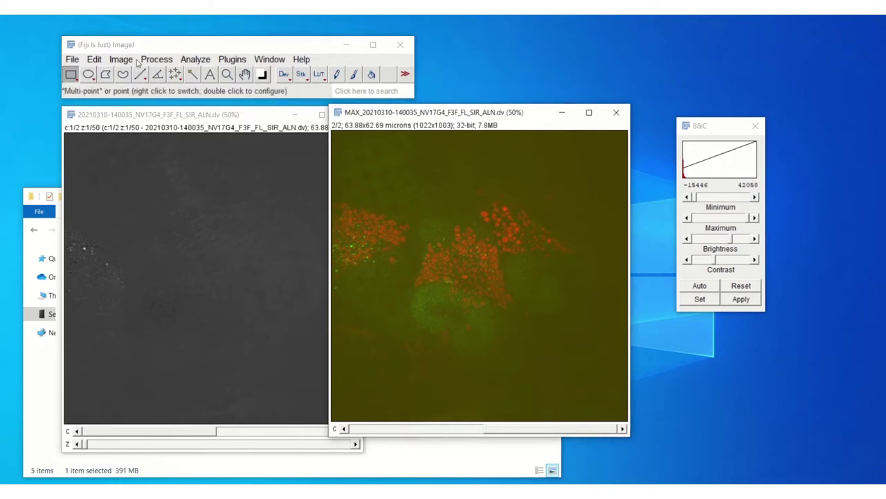
left_click_drag(749, 222, 738, 219)
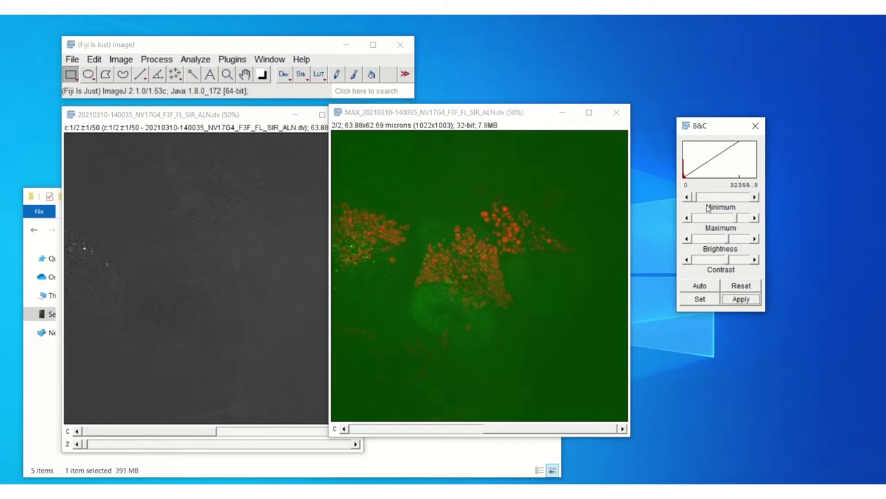
left_click(483, 432)
left_click(749, 218)
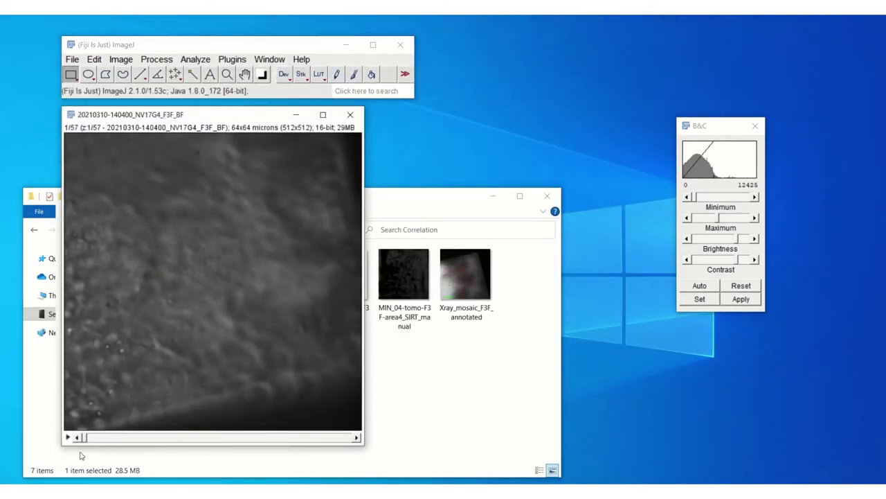
- Make a minimum-intensity Z projection of the 57-slice brightfield stack
left_click_drag(83, 437, 200, 437)
left_click(120, 59)
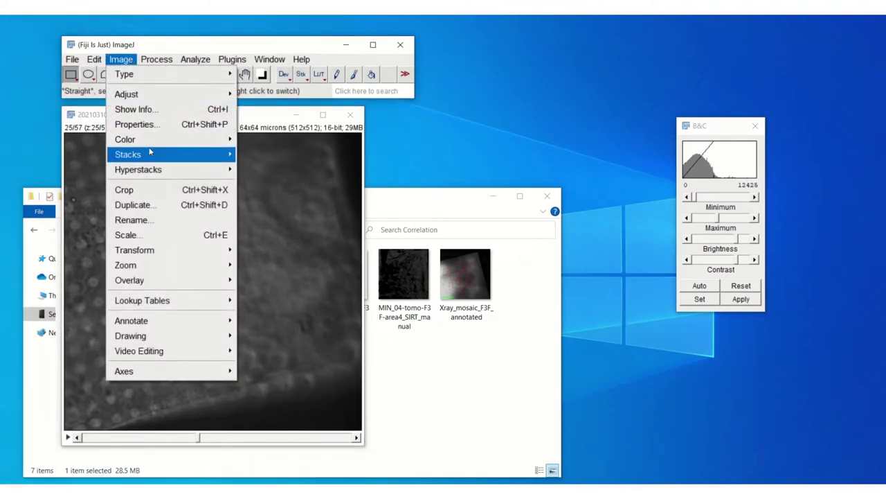
mouse_move(153, 158)
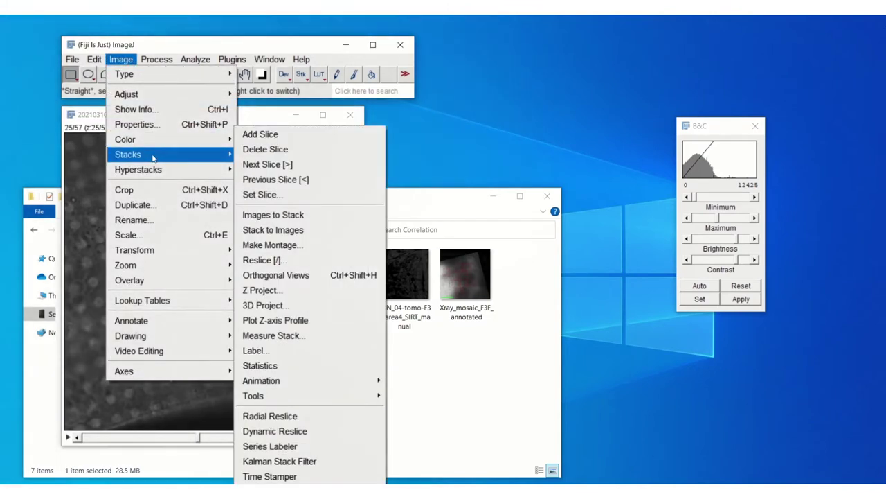
left_click(263, 290)
left_click(461, 199)
left_click_drag(254, 122, 331, 118)
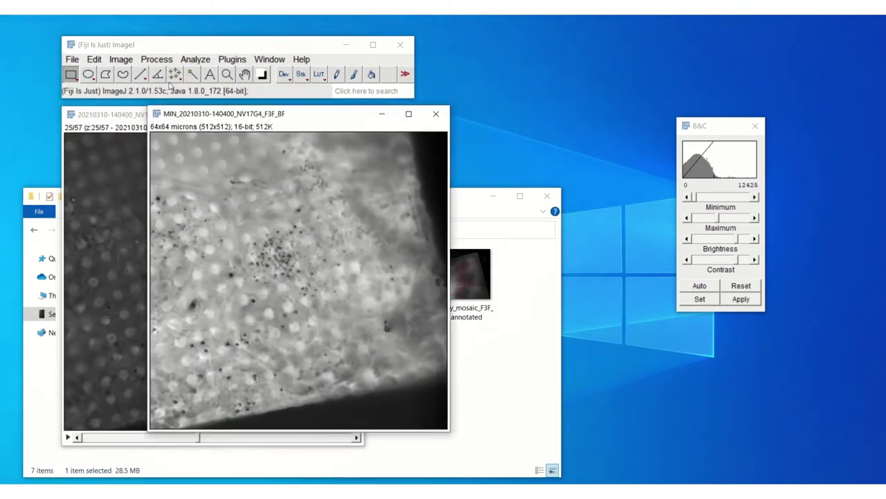
left_click(69, 59)
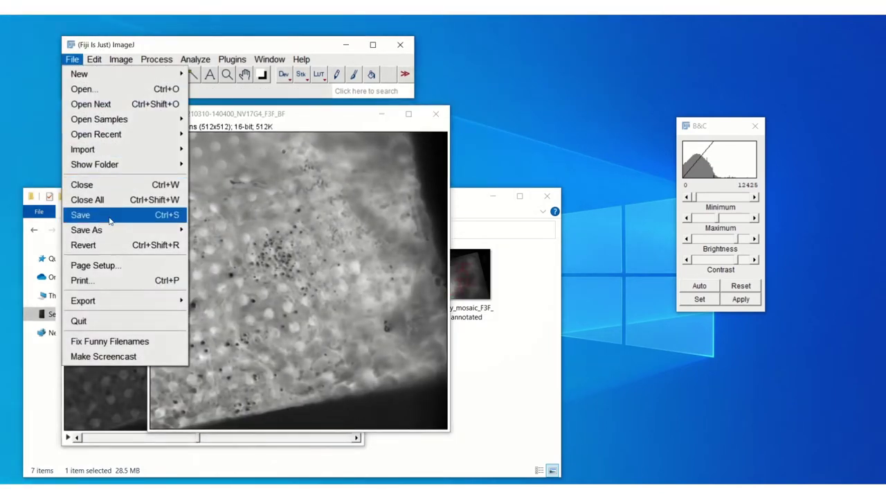
left_click(80, 215)
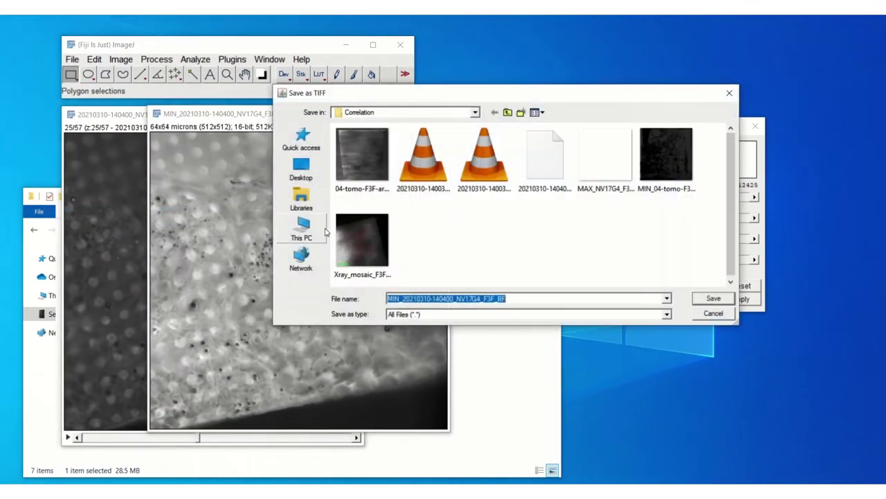
left_click(712, 297)
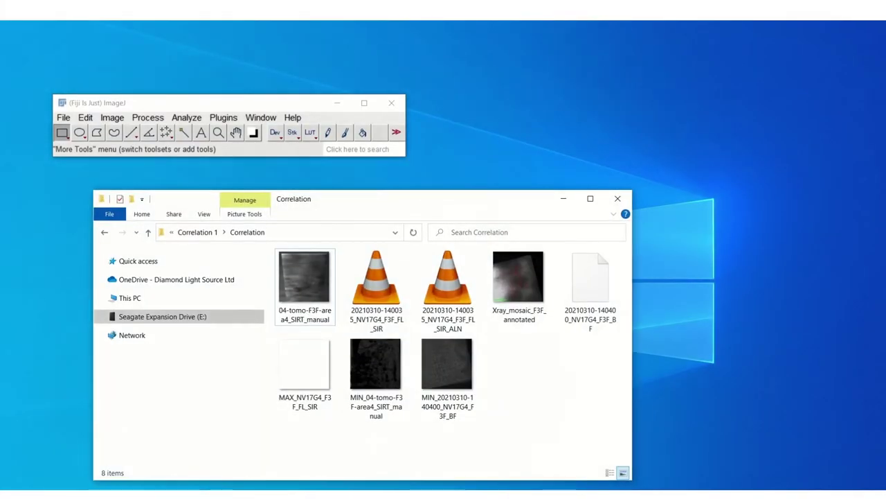
left_click_drag(305, 277, 283, 285)
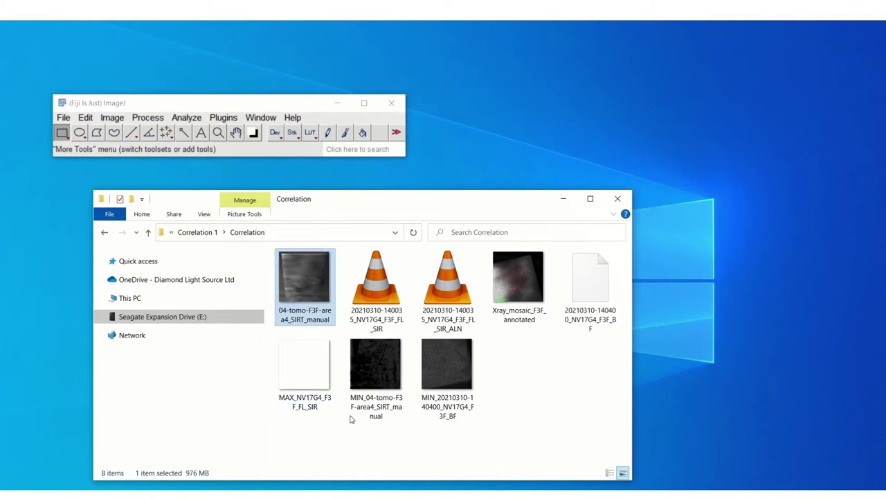
left_click_drag(457, 363, 284, 148)
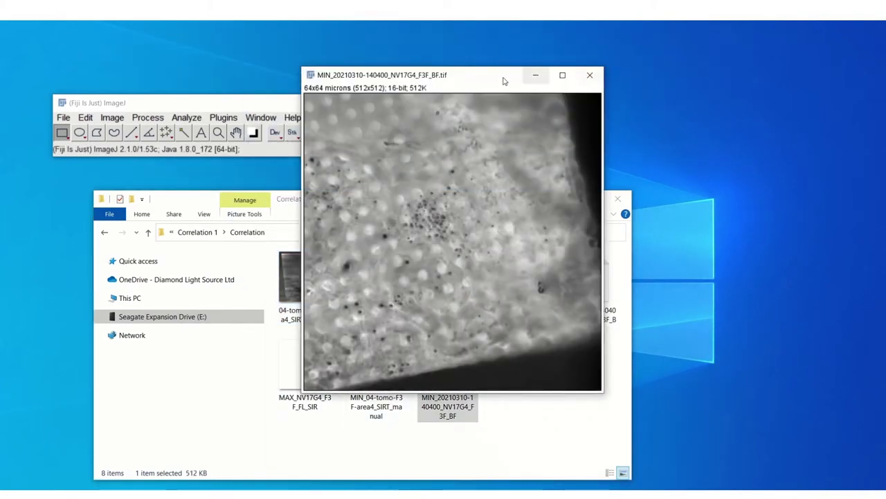
left_click_drag(504, 81, 716, 91)
left_click(446, 213)
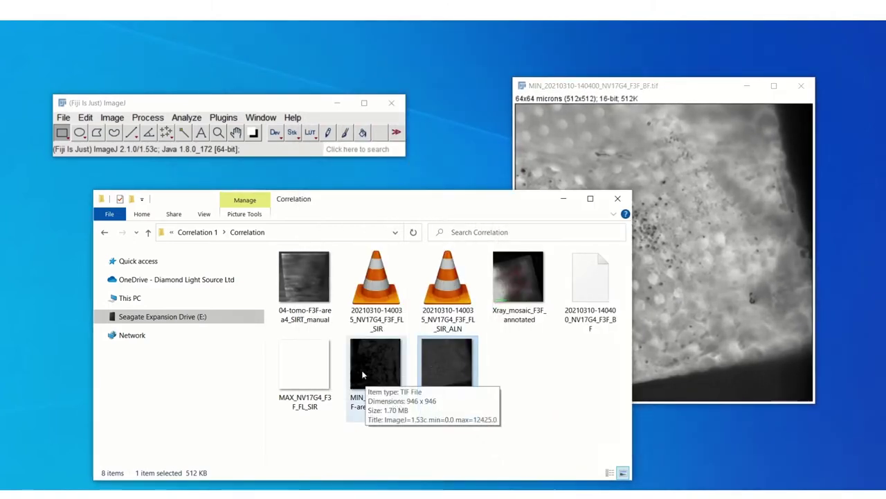
mouse_move(314, 350)
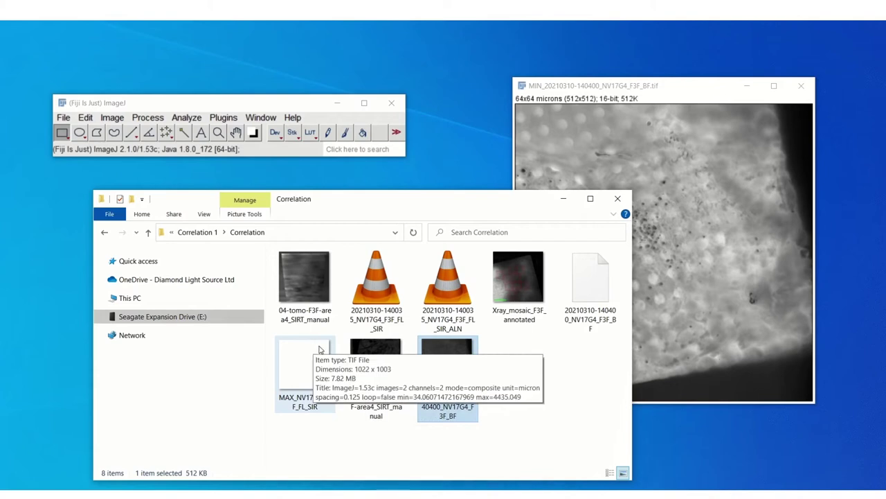
left_click_drag(570, 274, 270, 121)
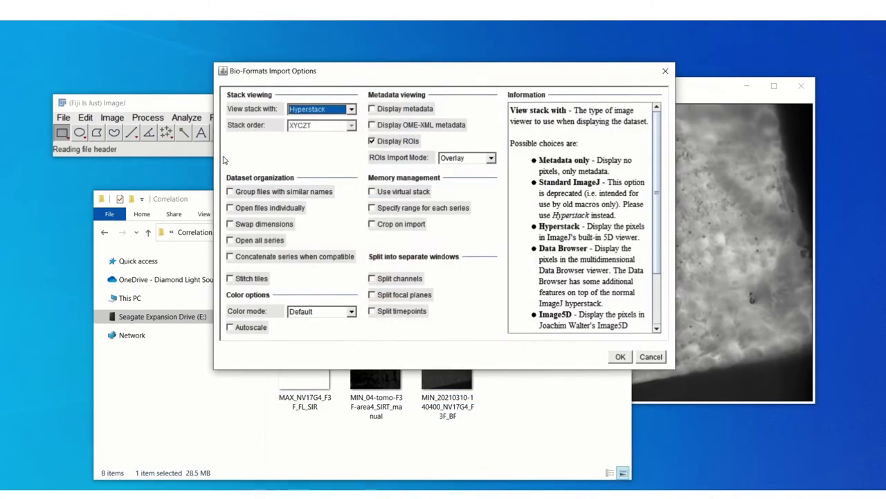
left_click(620, 357)
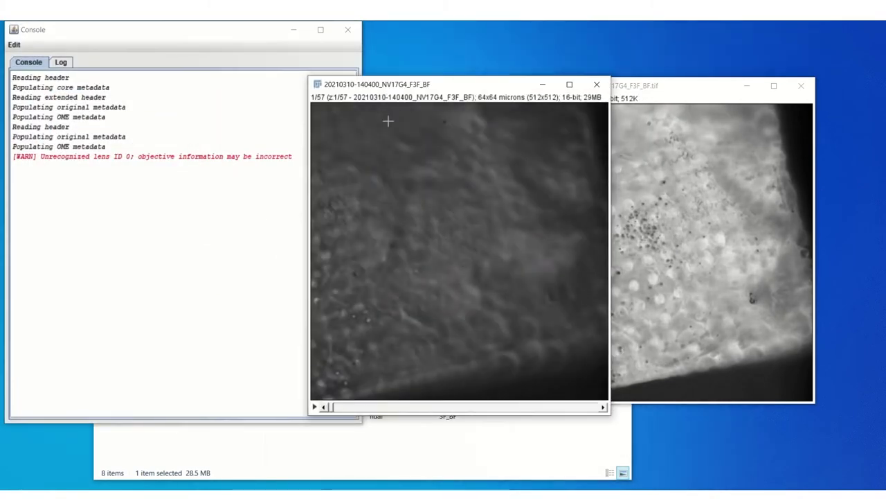
left_click(348, 30)
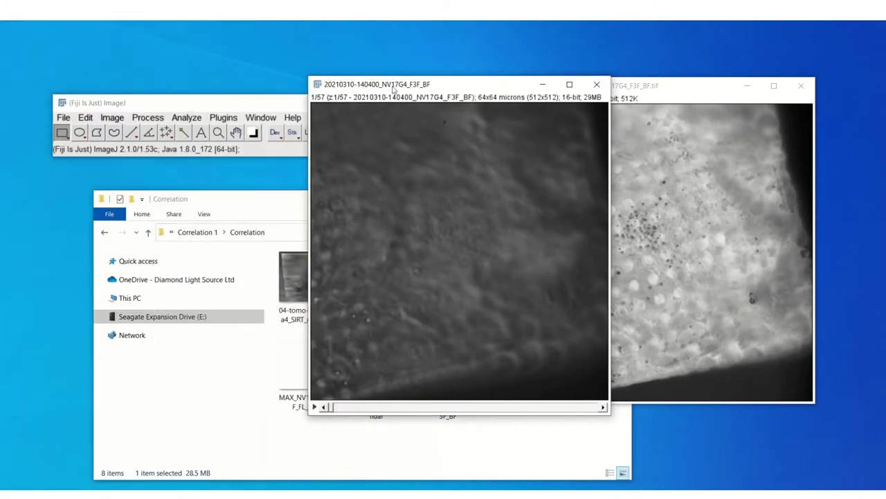
left_click_drag(415, 84, 245, 184)
- Auto-contrast the BF stack to 1769–24053 and show slice 31 of 57
left_click(114, 118)
mouse_move(121, 148)
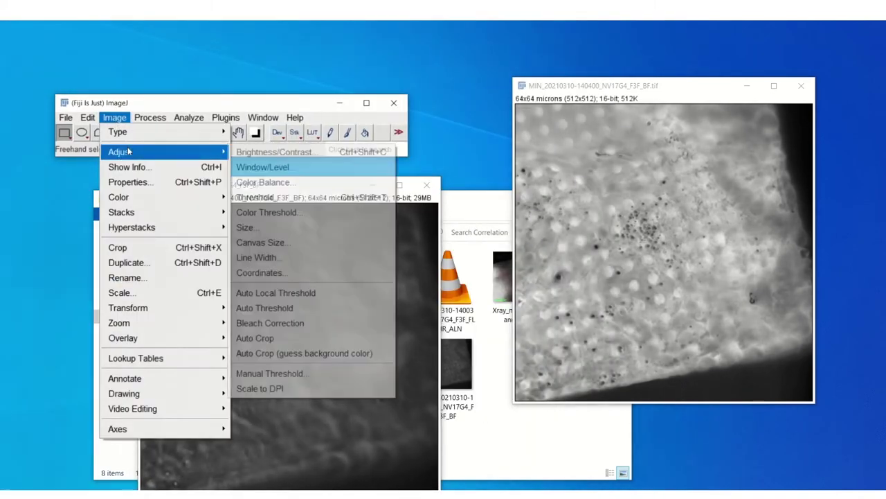
left_click(277, 148)
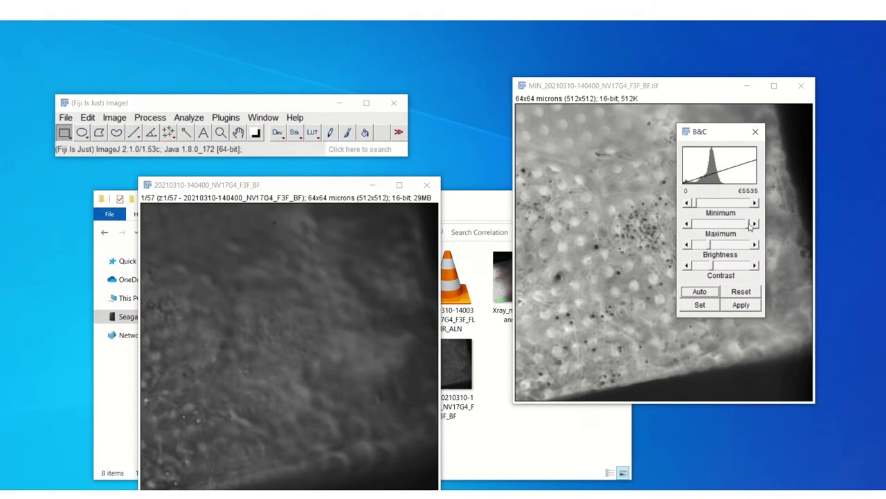
left_click(699, 291)
left_click_drag(296, 188, 287, 117)
left_click_drag(154, 430, 297, 439)
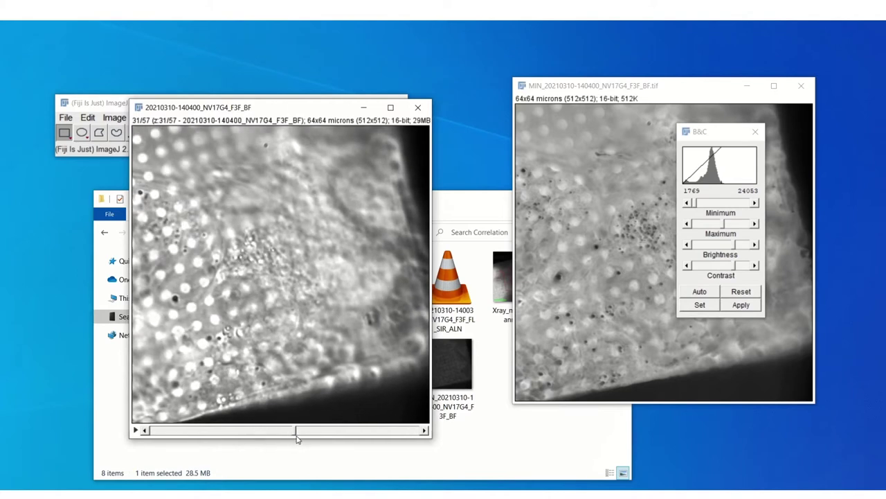
- Duplicate only slice 31 of the BF stack into a new image
left_click(611, 292)
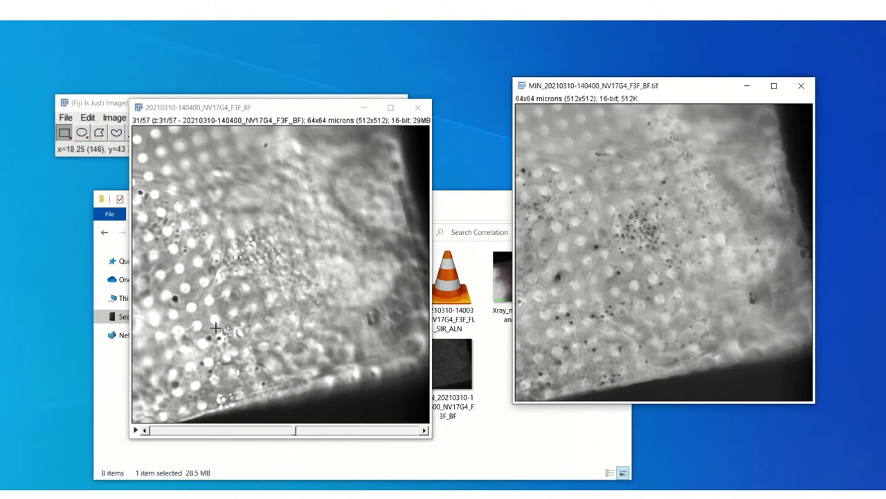
left_click_drag(272, 108, 260, 150)
right_click(264, 293)
left_click(293, 328)
left_click(454, 209)
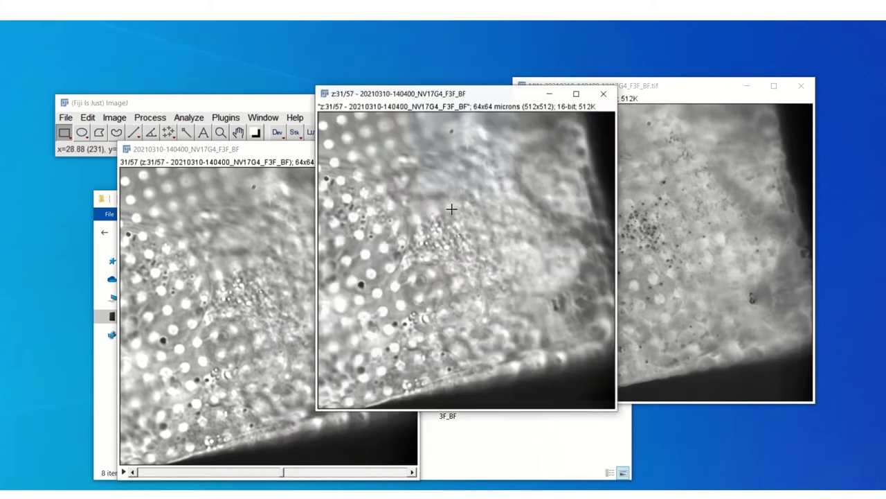
left_click_drag(444, 94, 257, 126)
- Raise the MIN image's minimum display level in Brightness/Contrast
key("ctrl+shift+c")
left_click_drag(566, 90, 613, 168)
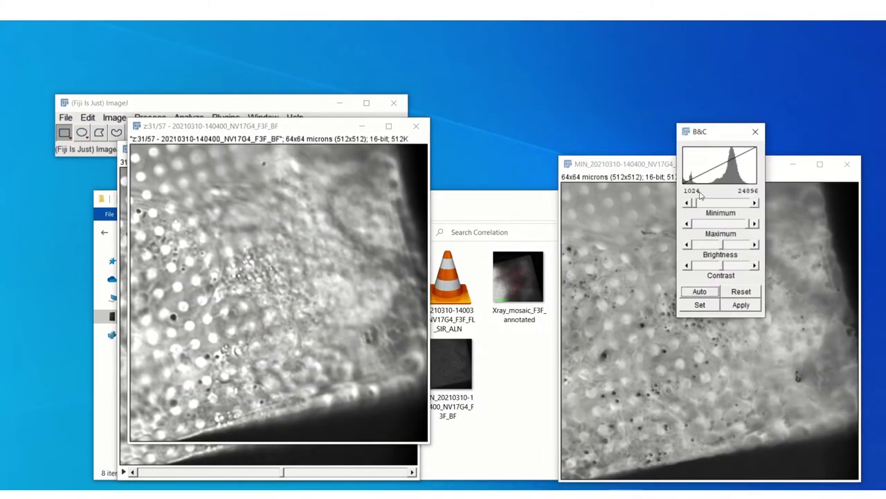
mouse_move(695, 202)
left_mouse_down()
mouse_move(724, 203)
mouse_move(695, 202)
mouse_move(716, 203)
mouse_move(708, 205)
left_mouse_up()
- Save the duplicated slice as BF-slice.tif in the Correlation folder
left_click(424, 169)
left_click(202, 123)
left_click(65, 118)
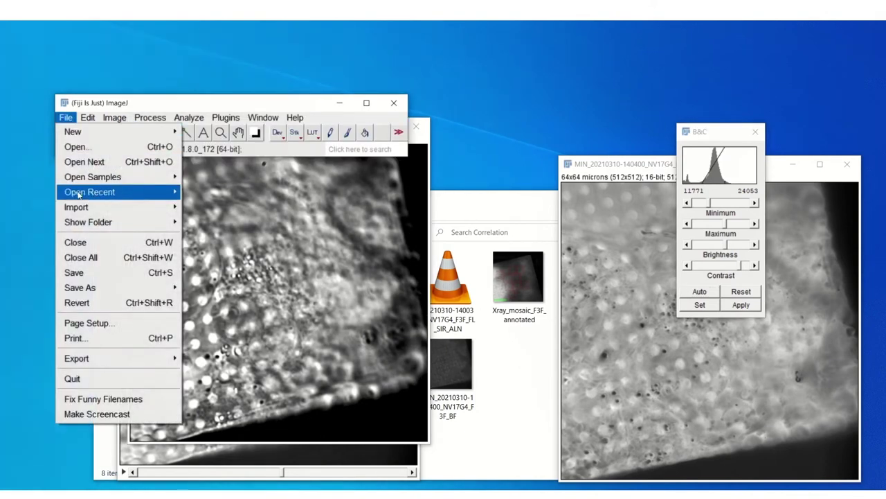
left_click(151, 271)
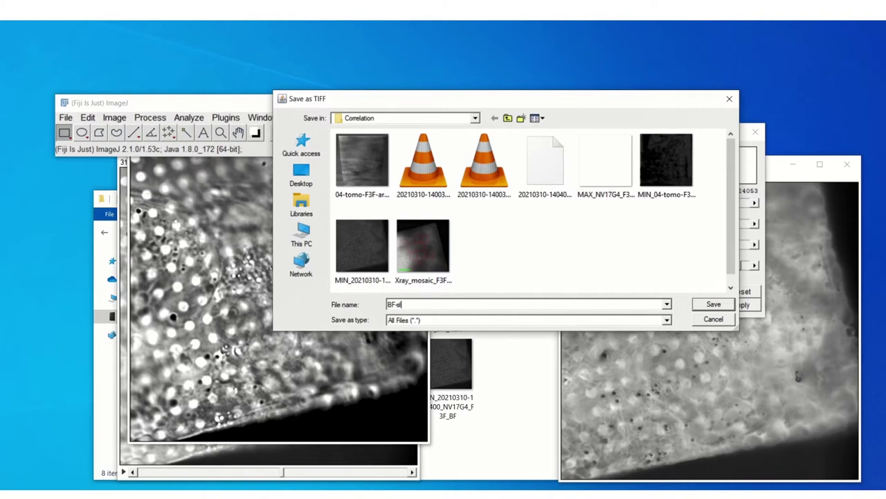
key("Return")
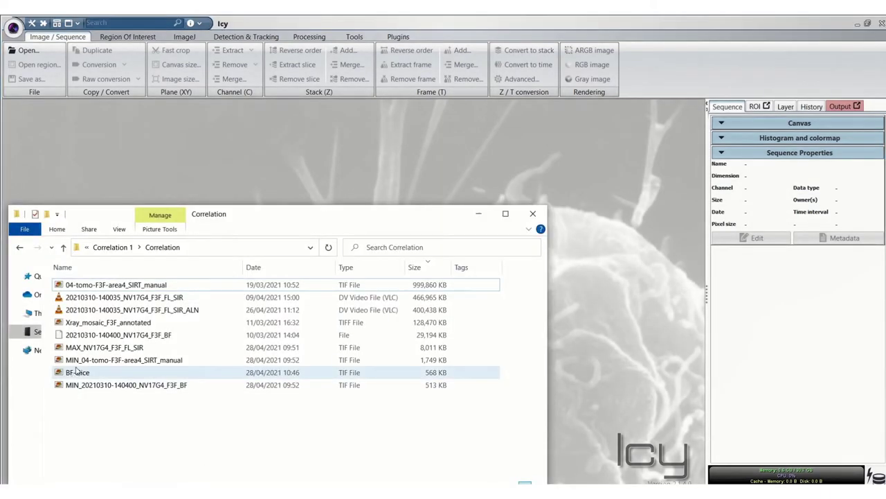
- Open BF-slice.tif and MAX_NV17G4_F3F_FL_SIR in Icy
left_click(77, 372)
left_click_drag(61, 375, 609, 324)
key("alt+Tab")
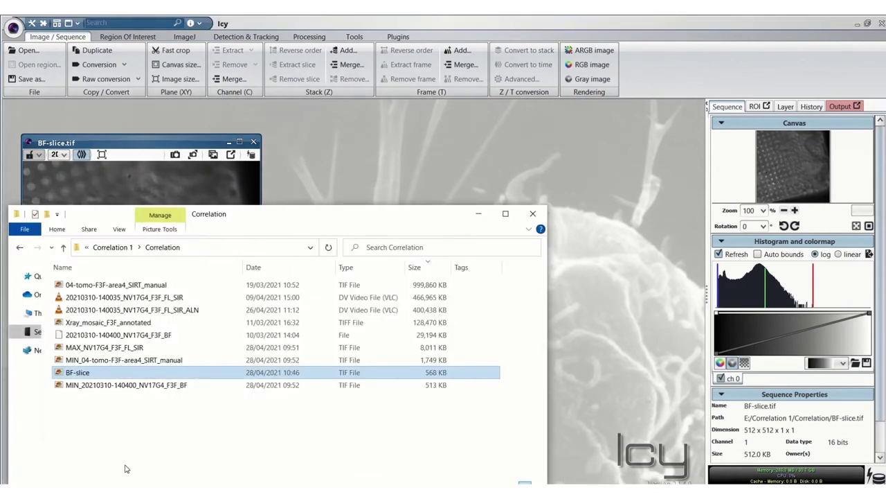
left_click_drag(59, 354, 591, 341)
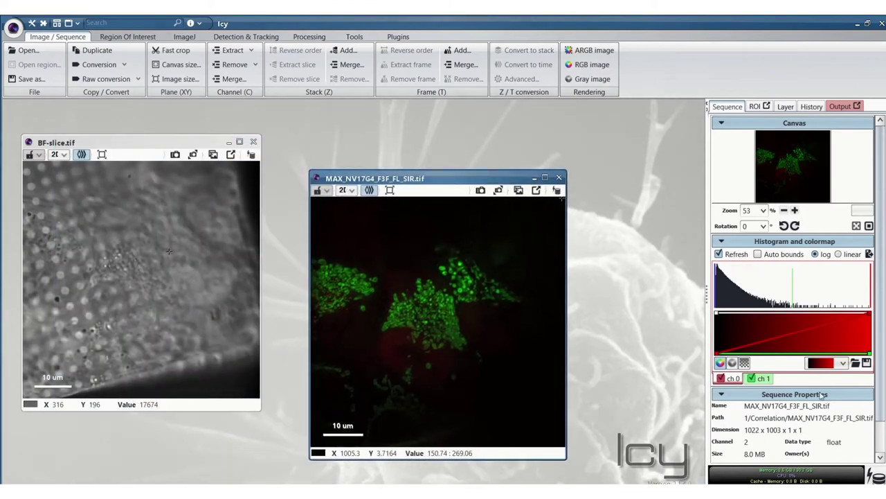
- Colour SIR channel 0 green and channel 1 red, and lower channel 0's upper bound
left_click(824, 364)
left_click(823, 414)
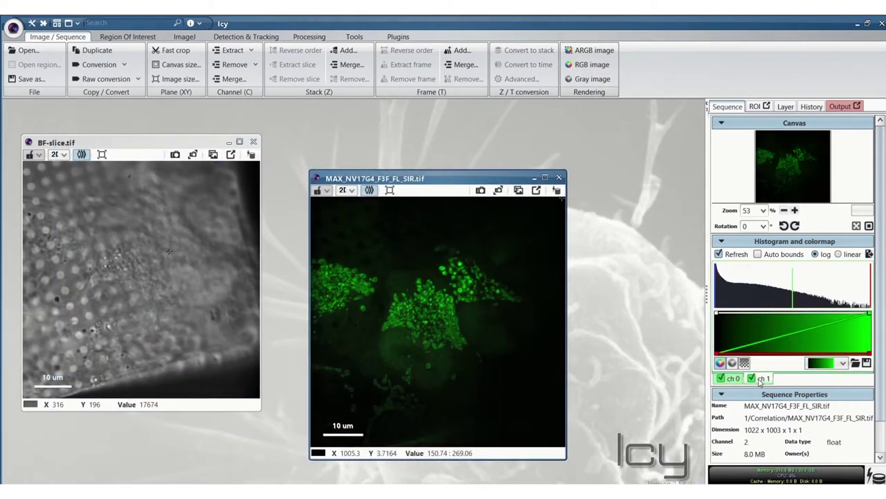
left_click(824, 365)
left_click(825, 409)
left_click(734, 379)
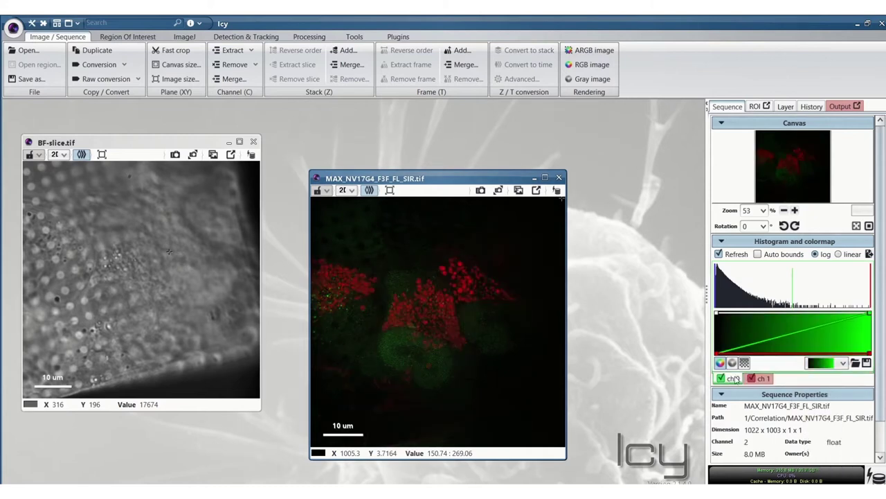
left_click_drag(870, 284, 748, 283)
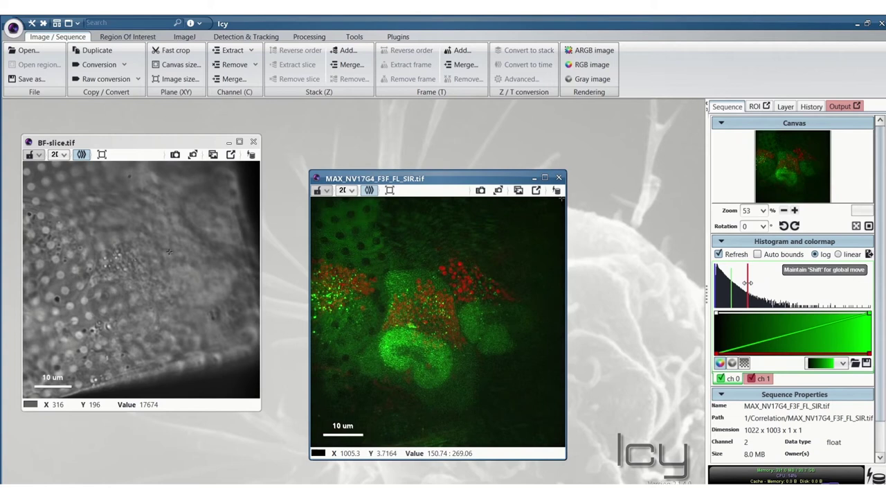
- Arrange the SIR and BF-slice windows side by side with the SIR image active
left_click_drag(449, 178, 499, 189)
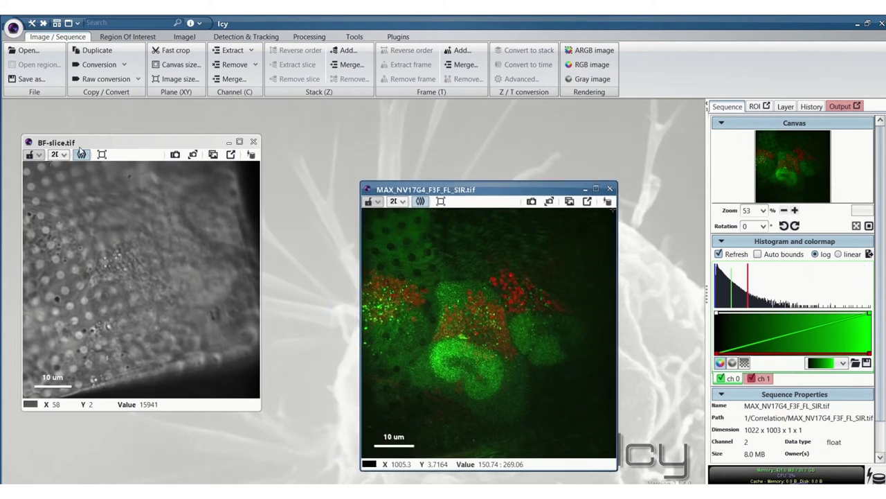
left_click_drag(79, 144, 130, 202)
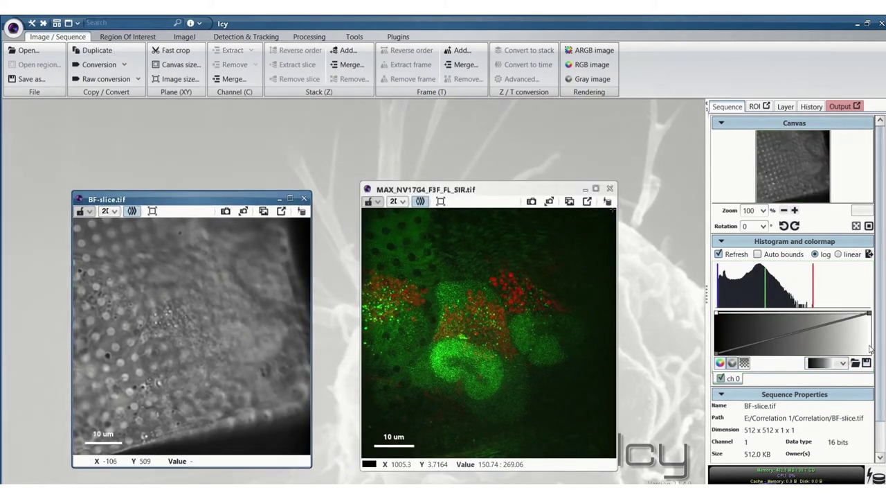
scroll(870, 349, "down", 3)
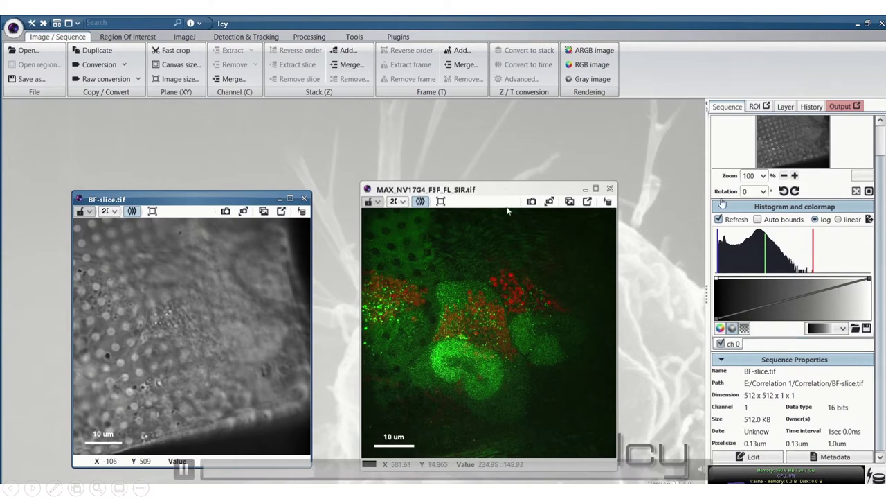
left_click(603, 223)
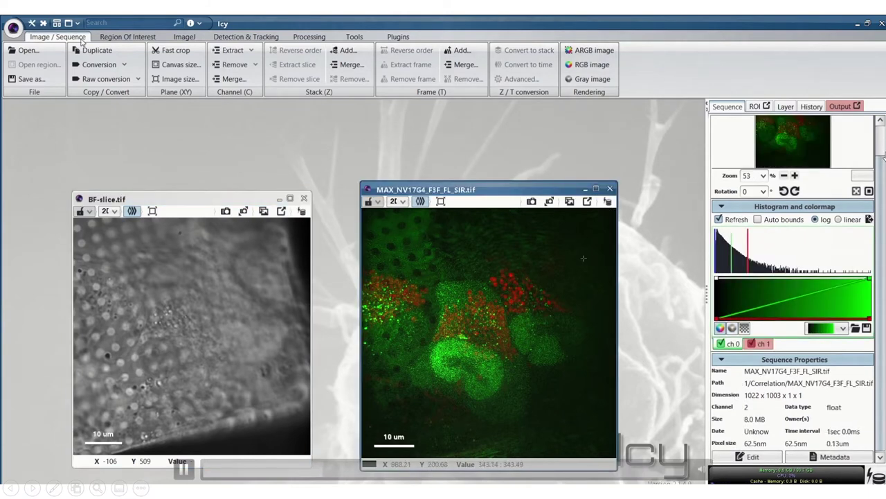
- Launch EasyCLEMv0 with BF-slice.tif as target and a RIGID model, then start registration
left_click(97, 23)
type("easy")
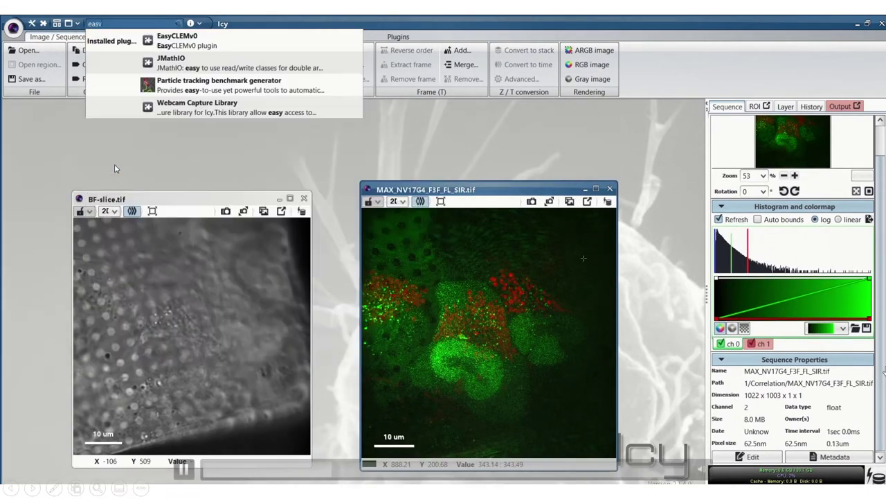
left_click(177, 40)
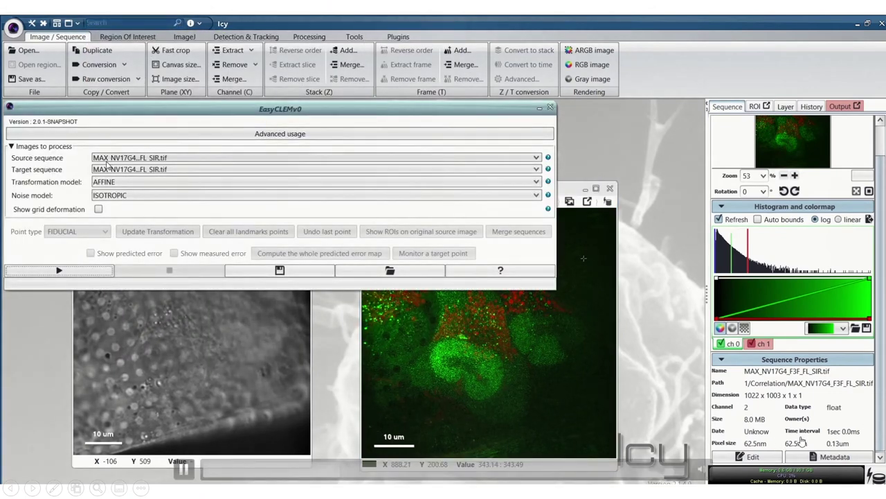
left_click(139, 169)
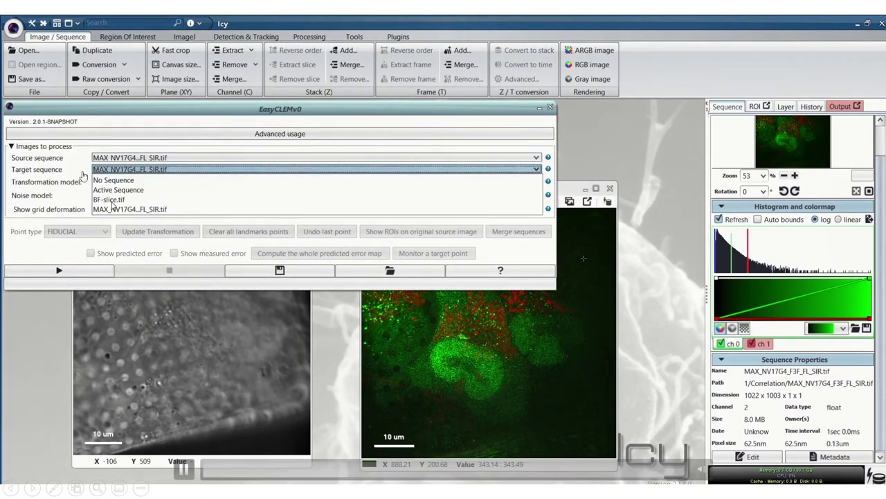
left_click(109, 199)
left_click(108, 182)
left_click(107, 206)
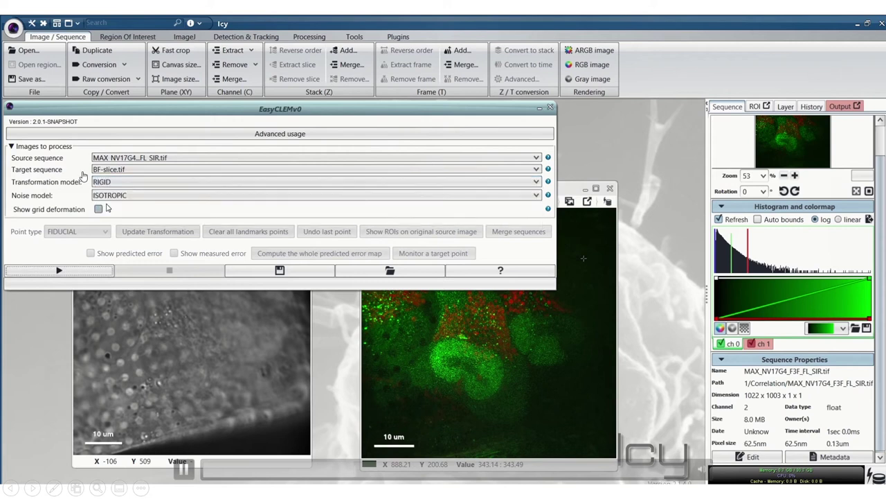
left_click(96, 274)
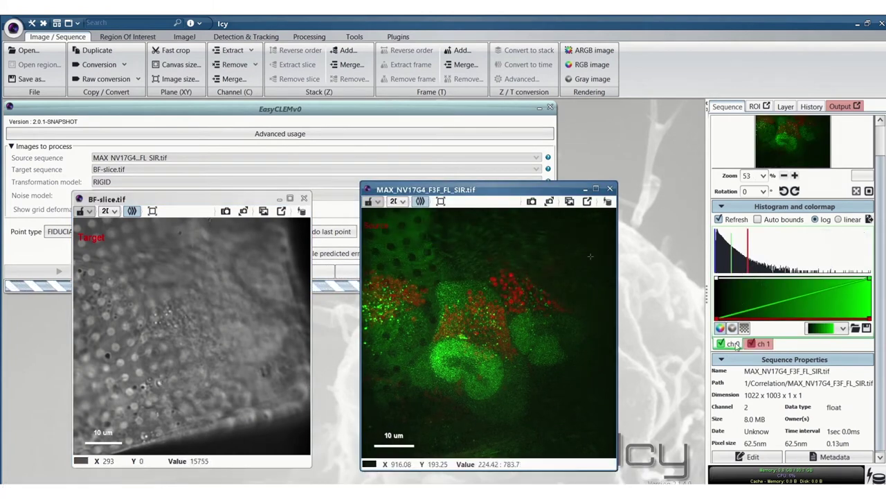
- Adjust BF-slice's display range and zoom in on both BF-slice and the SIM image
left_click(202, 203)
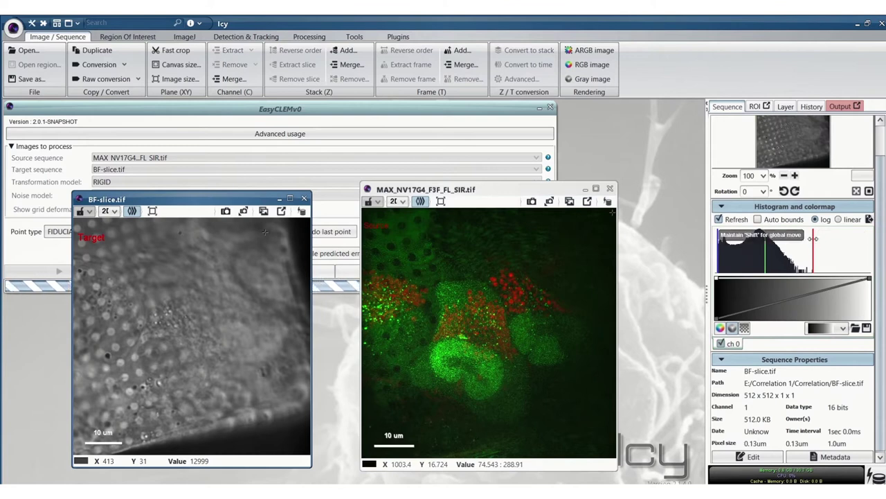
left_click_drag(814, 238, 793, 239)
left_click_drag(735, 235, 739, 235)
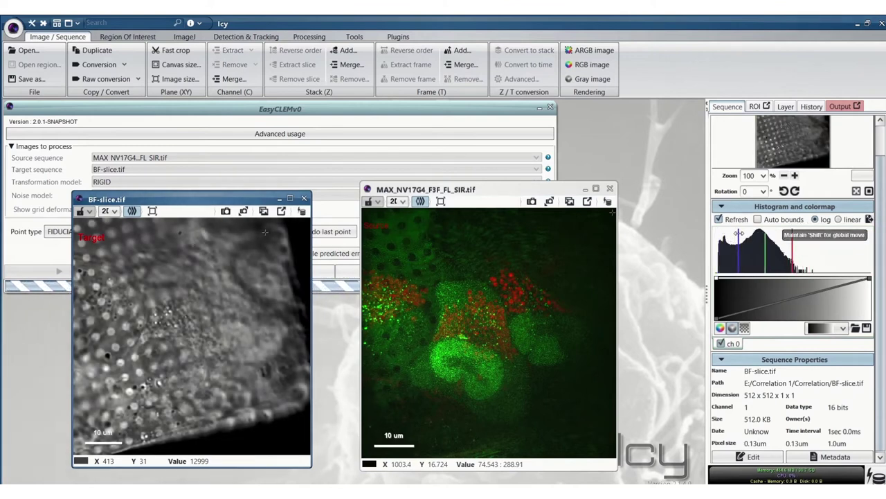
left_click(400, 415)
scroll(409, 419, "up", 3)
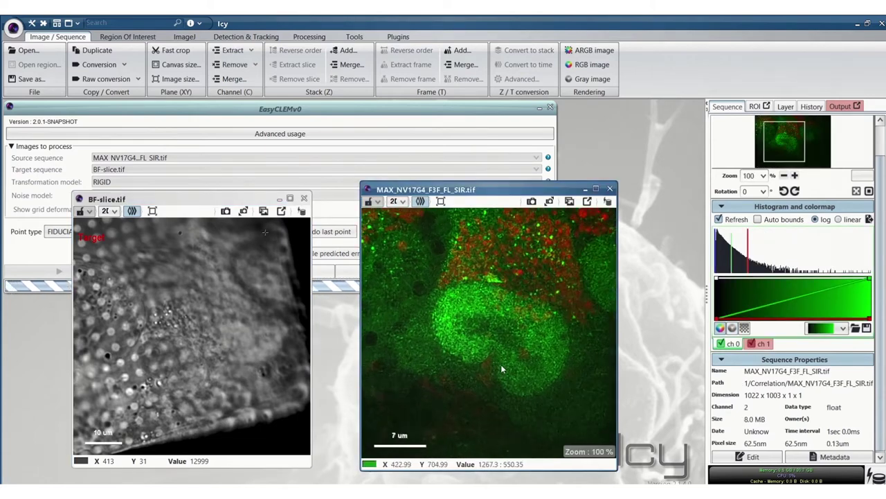
scroll(500, 362, "up", 3)
left_click(162, 401)
scroll(162, 401, "up", 4)
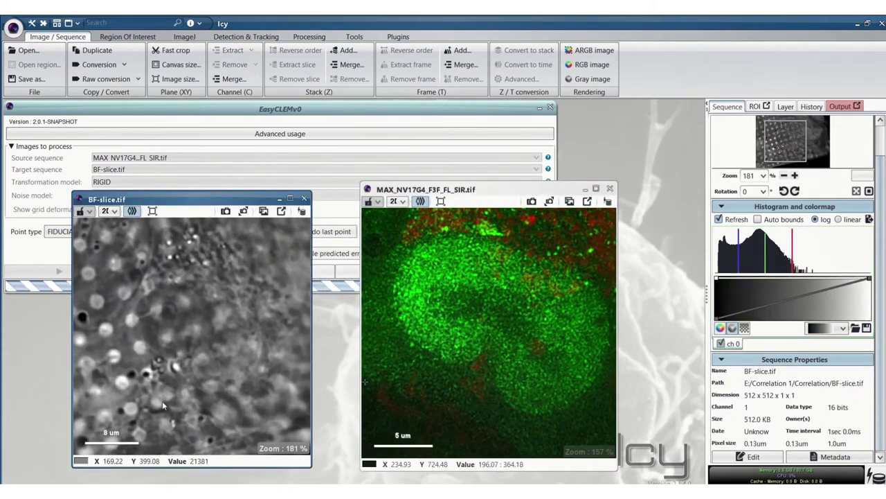
scroll(166, 395, "up", 2)
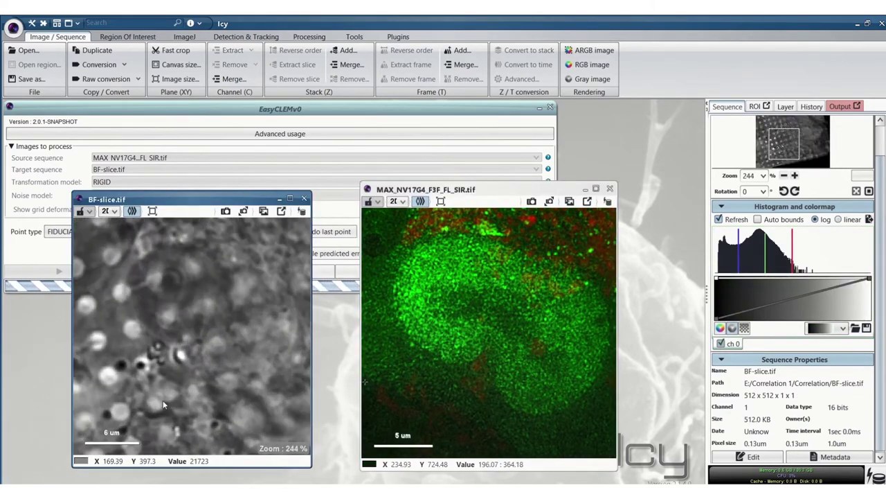
- Place three matching fiducial pairs on BF-slice and the SIM image, then update the transformation
left_click(199, 339)
left_click(490, 338)
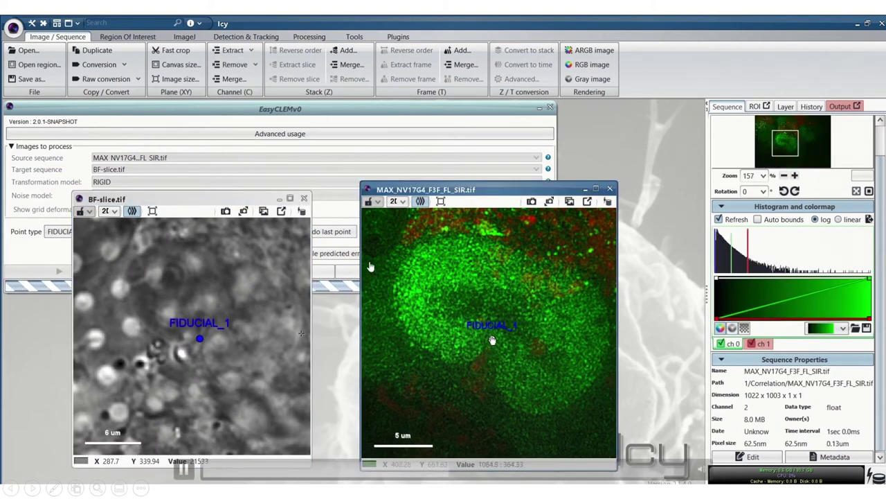
left_click(516, 409)
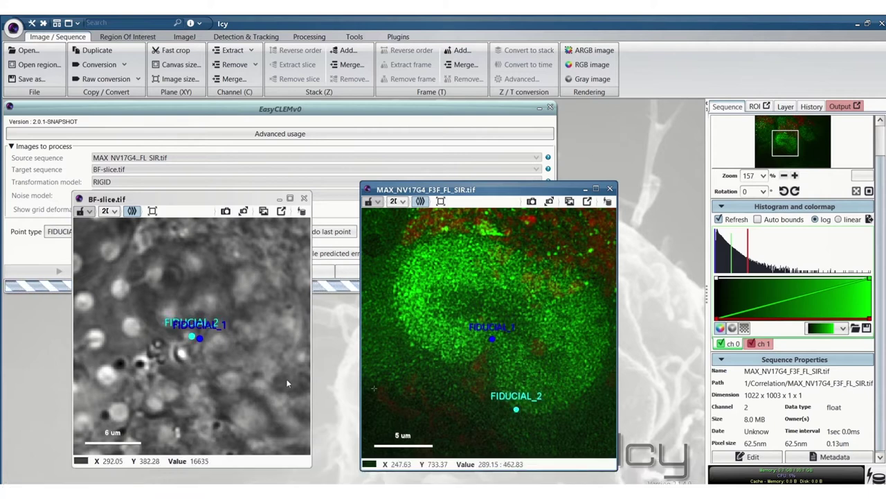
left_click_drag(192, 337, 222, 393)
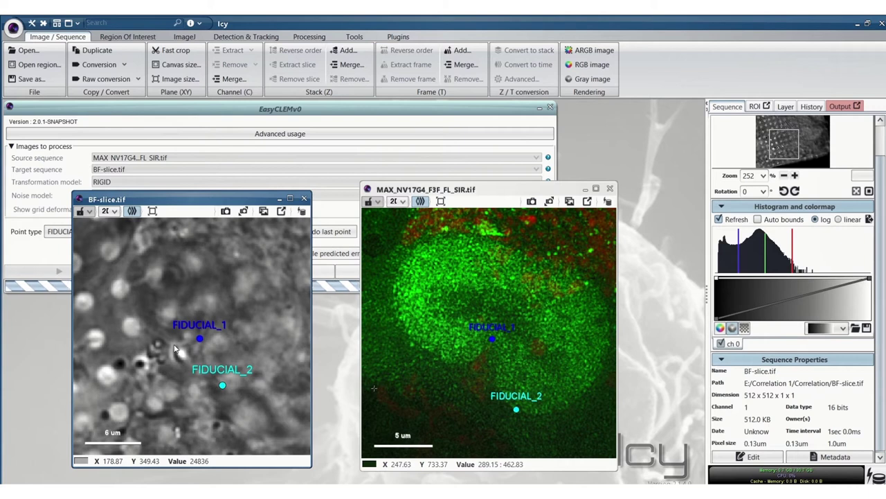
left_click(471, 350)
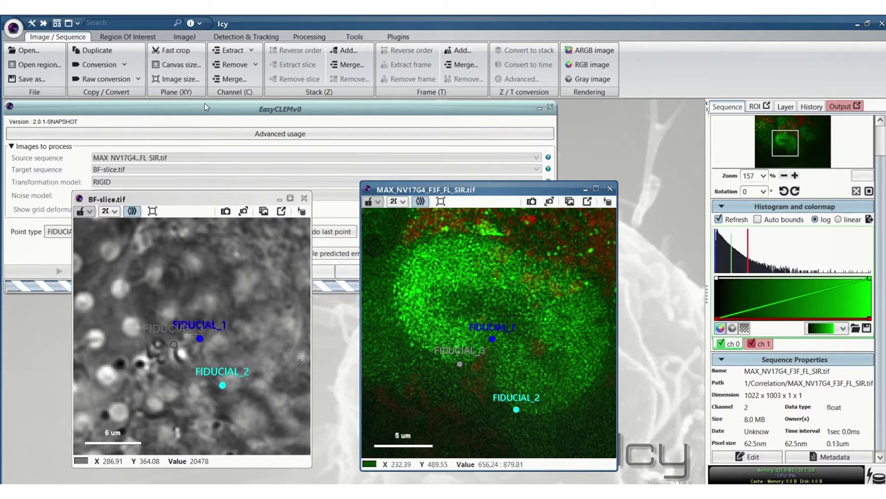
left_click(205, 107)
left_click(162, 232)
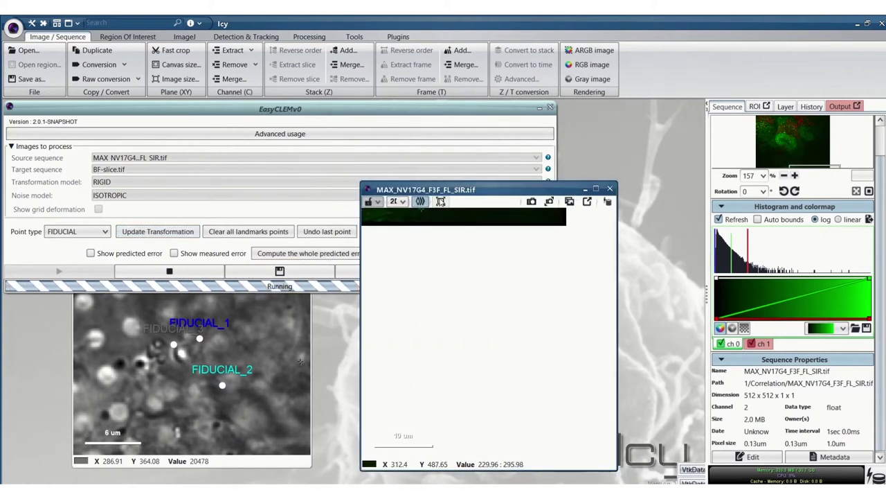
- Merge the registered SIM image with BF-slice into a Merged sequence and zoom in
left_click(441, 201)
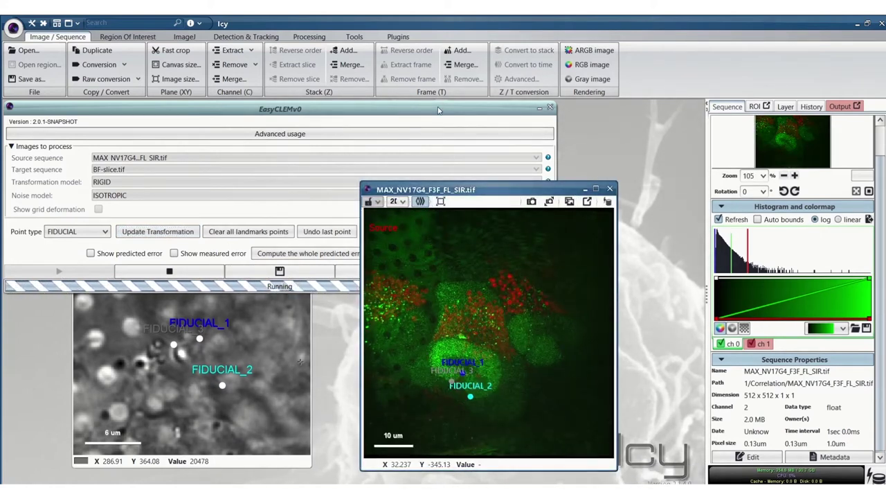
left_click(437, 110)
left_click(518, 231)
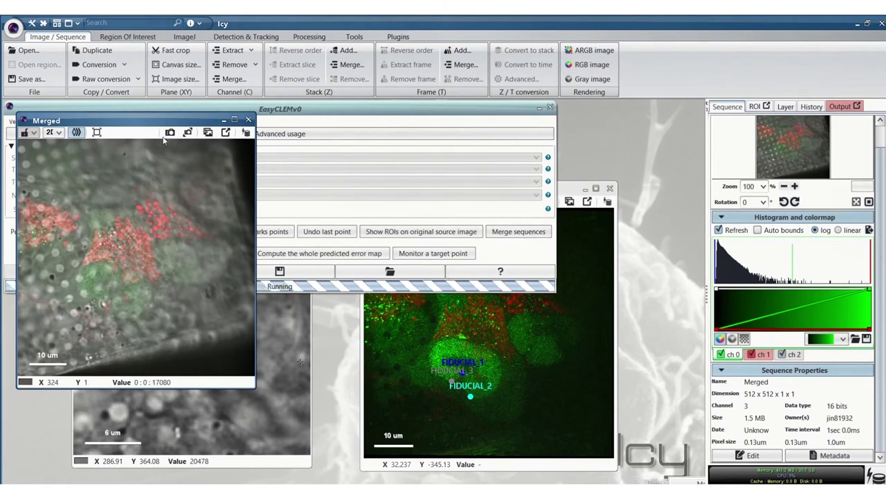
left_click_drag(104, 121, 302, 116)
scroll(325, 245, "up", 1)
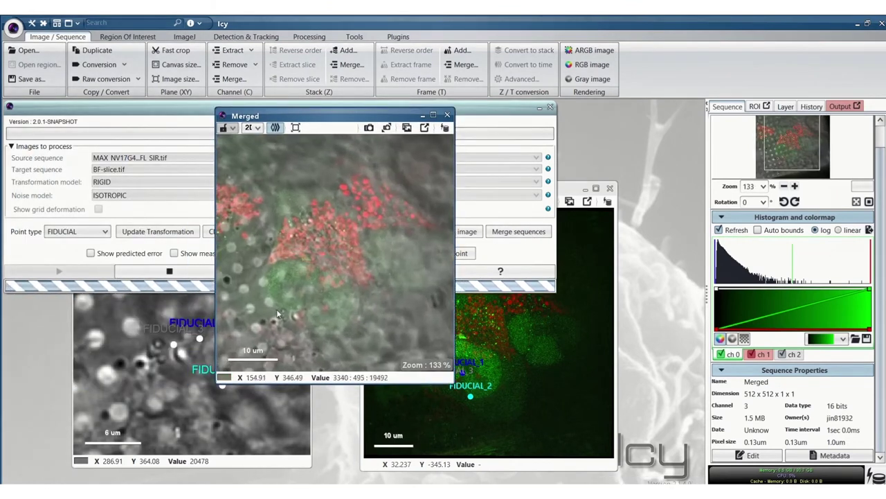
scroll(275, 317, "up", 3)
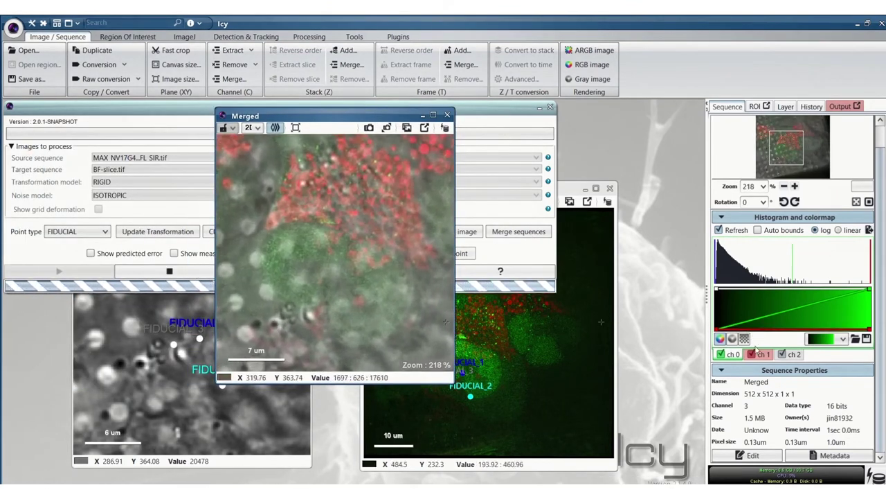
- Toggle the red and green channels and lower the display maximum to check alignment
left_click(752, 354)
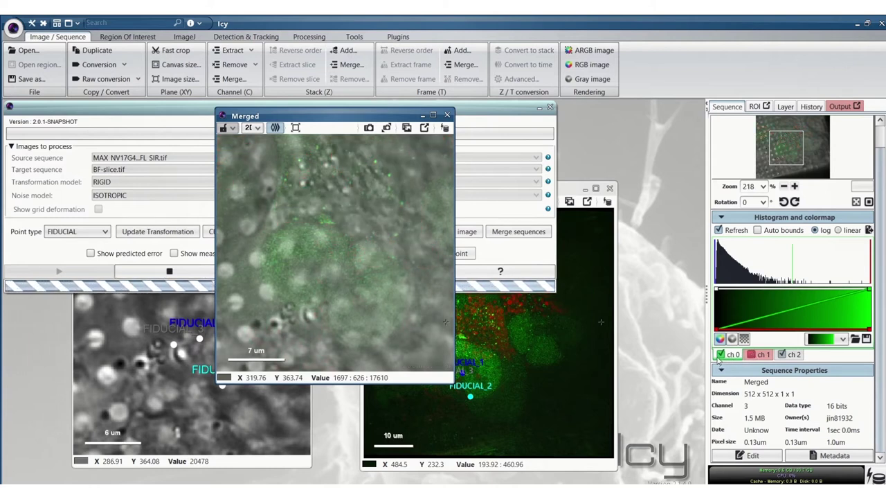
left_click(720, 355)
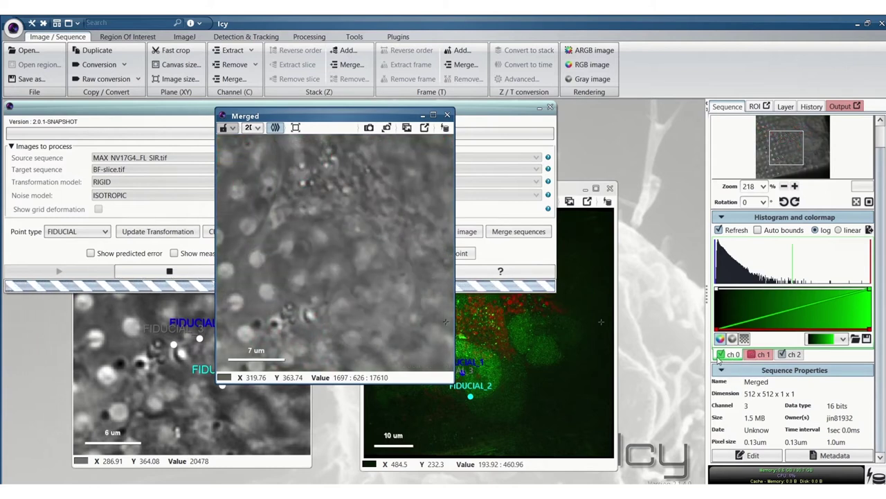
left_click(721, 354)
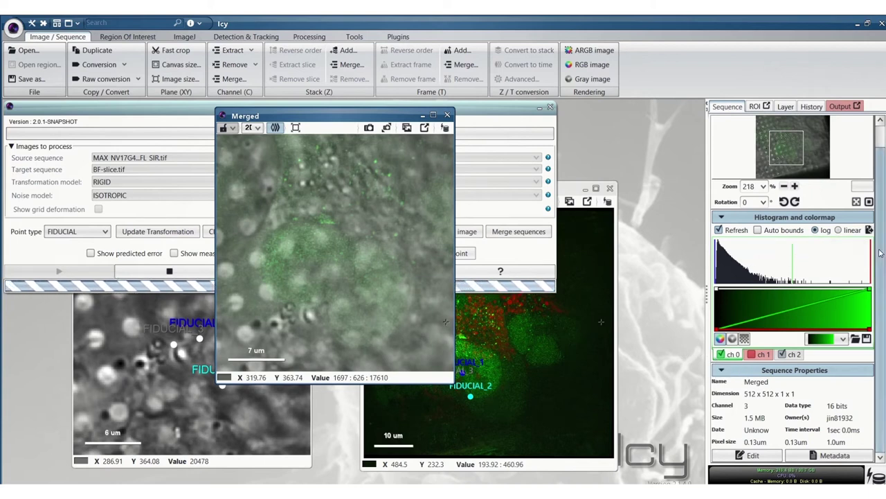
left_click_drag(869, 254, 764, 267)
left_click(721, 354)
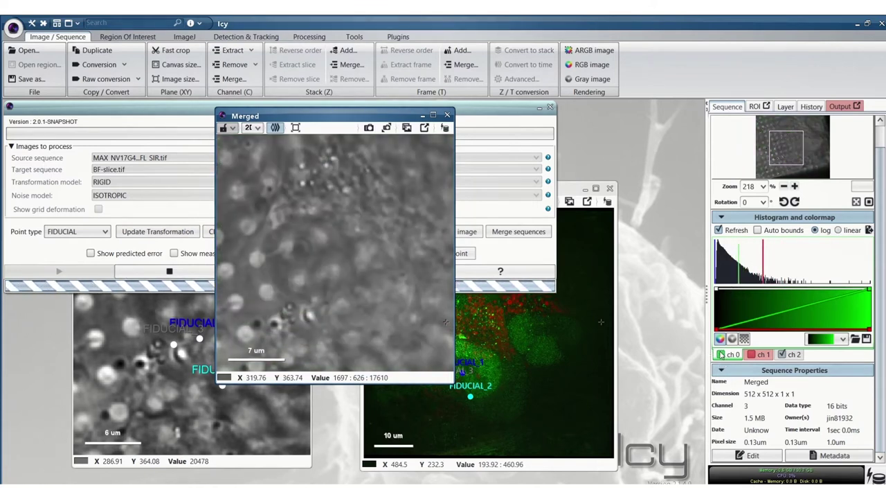
left_click(720, 354)
left_click(721, 353)
left_click(721, 353)
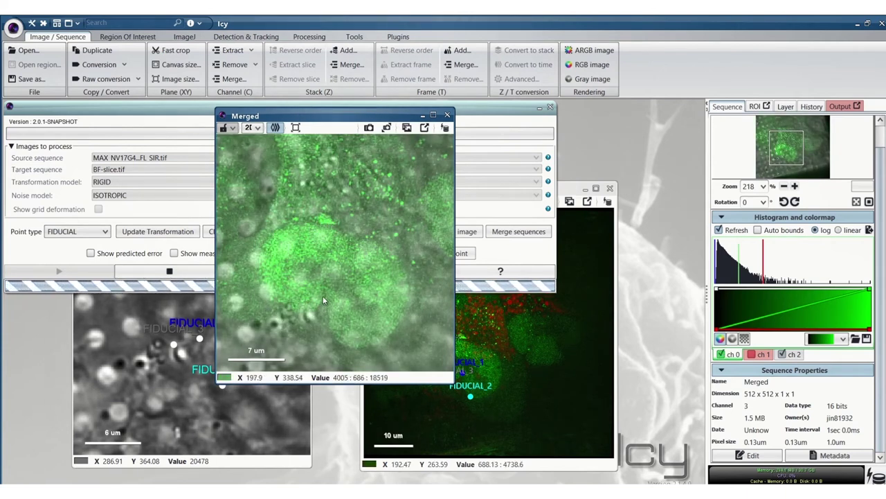
scroll(319, 295, "down", 5)
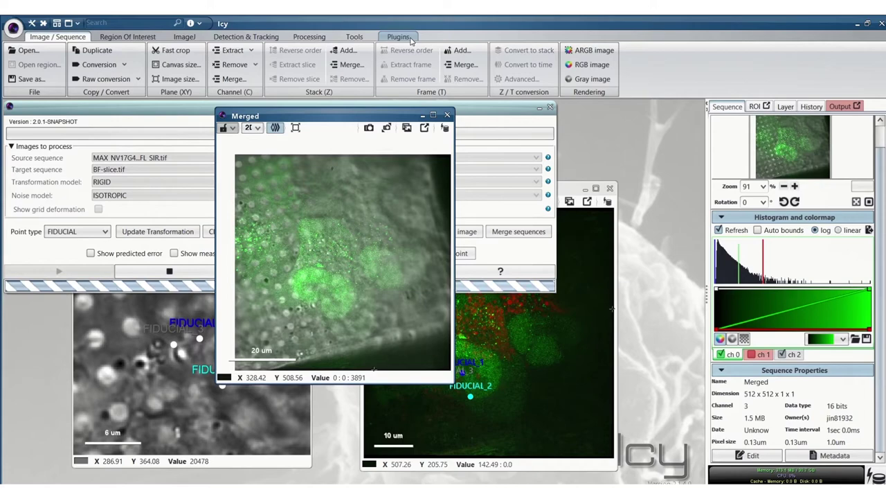
- Set the pixel size of Xray_mosaic_F3F_annotated.tiff to 10 nm in Sequence Properties
mouse_move(390, 20)
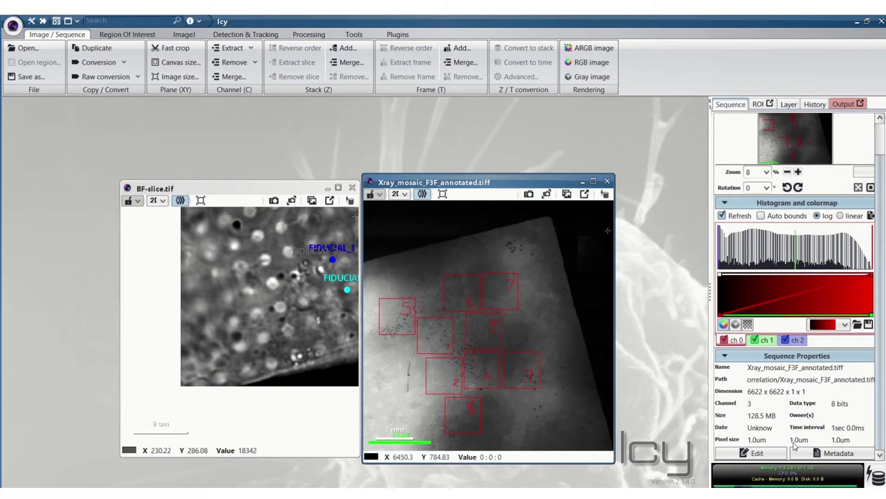
left_click(755, 453)
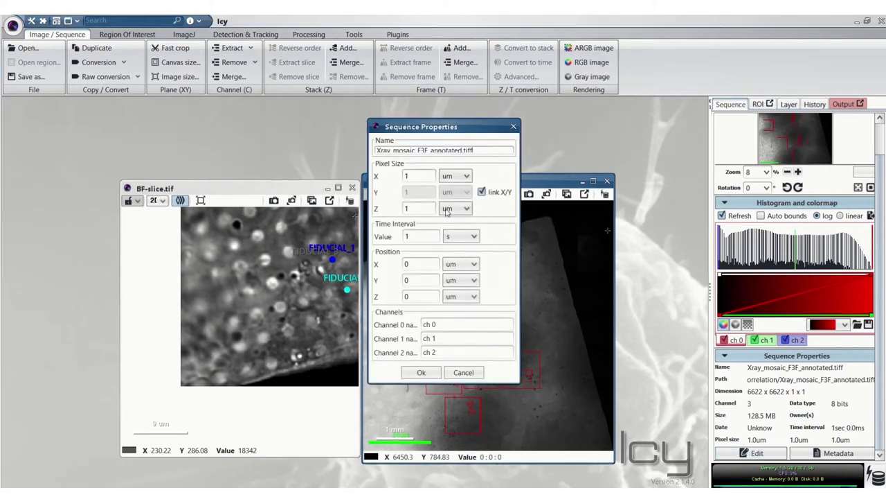
left_click(455, 175)
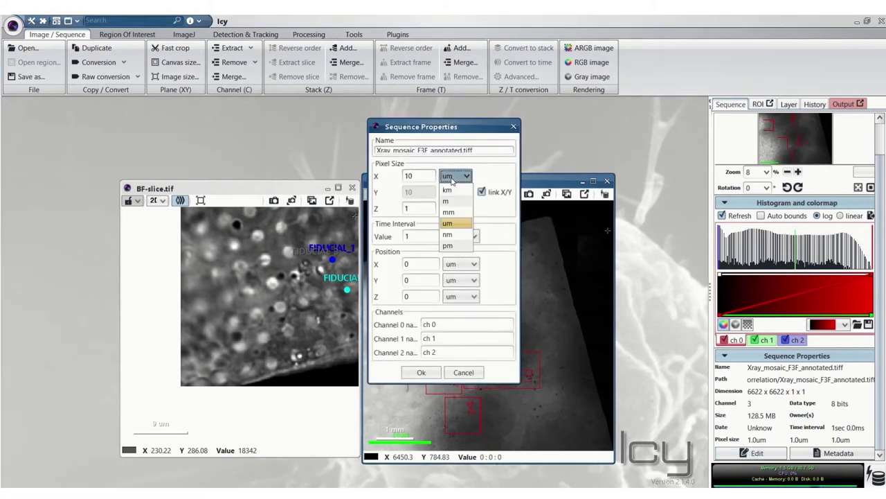
left_click(462, 237)
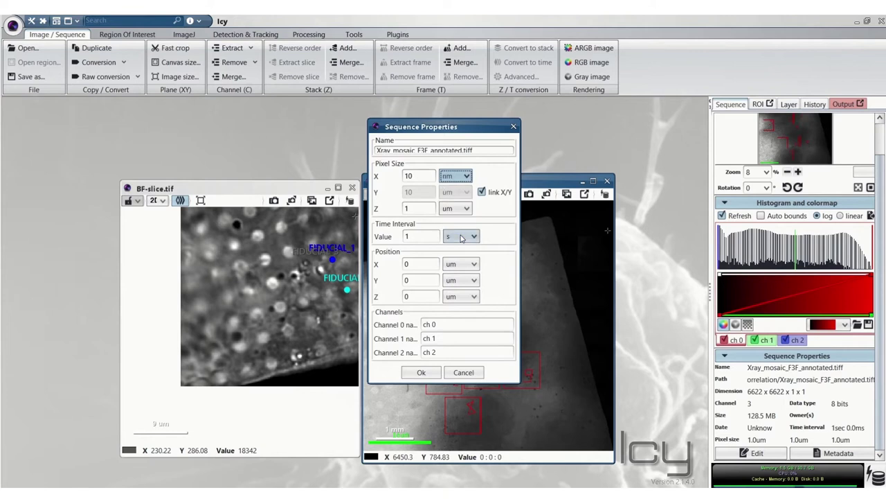
left_click(424, 371)
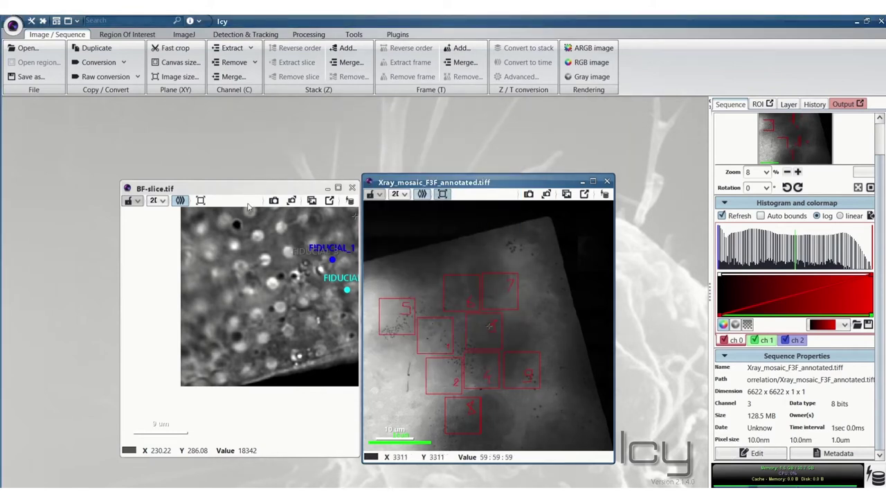
- Make BF-slice active and launch a fresh EasyCLEMv0 window via the 'eas' search
left_click(201, 200)
left_click(128, 19)
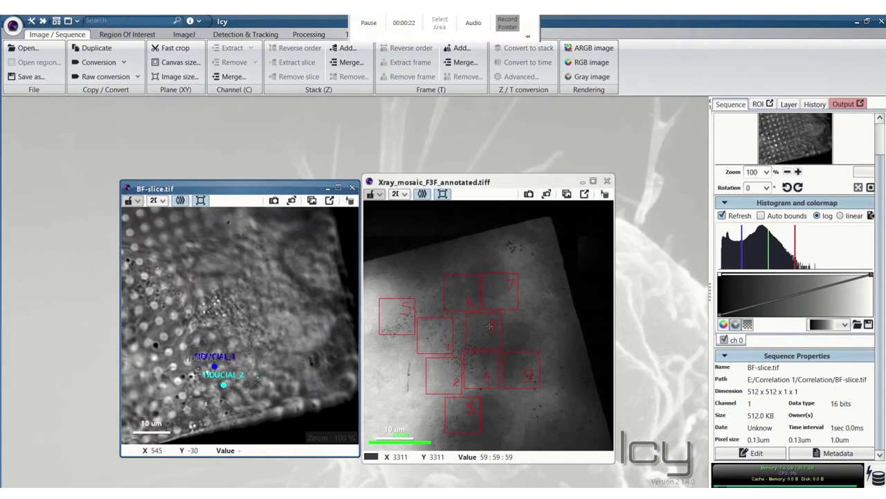
type("eas")
key("Return")
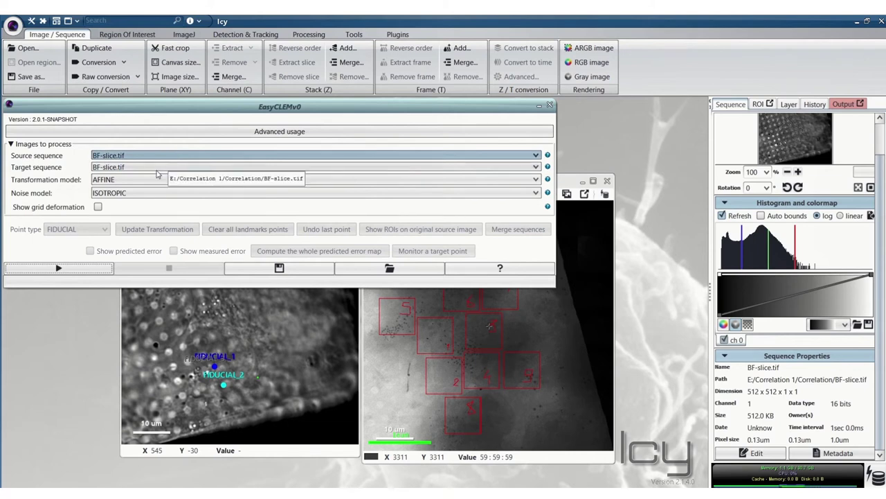
- Start a RIGID registration of BF-slice onto the X-ray mosaic target and clear all landmarks
left_click(159, 167)
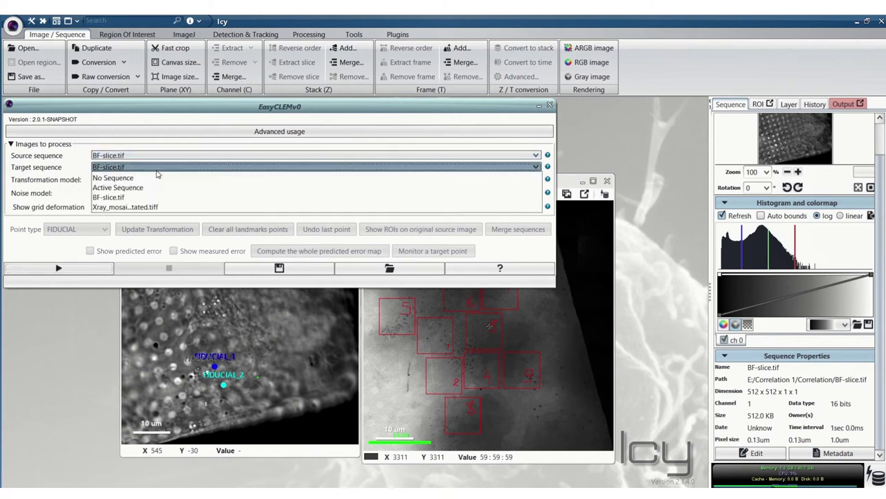
left_click(133, 207)
left_click(111, 180)
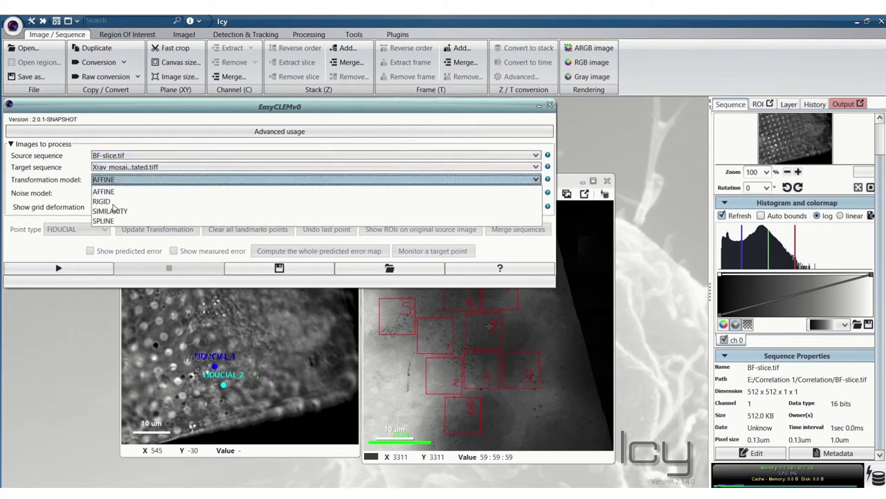
left_click(103, 202)
left_click(81, 271)
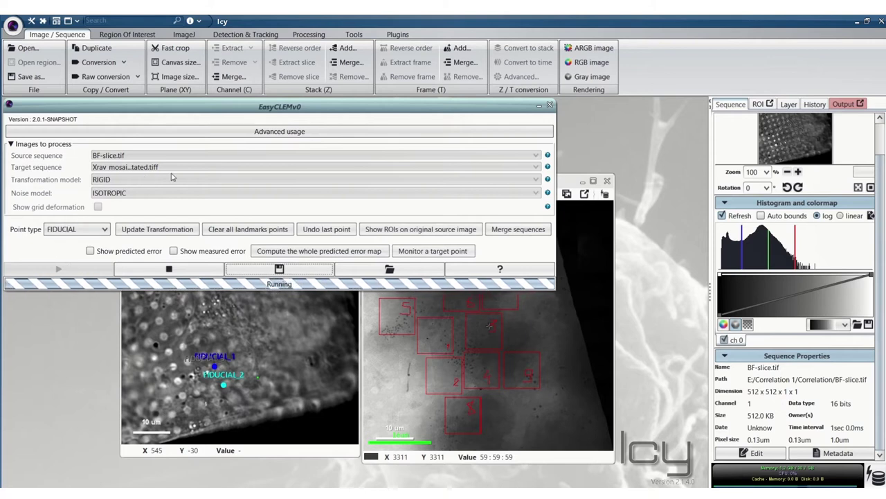
left_click(252, 232)
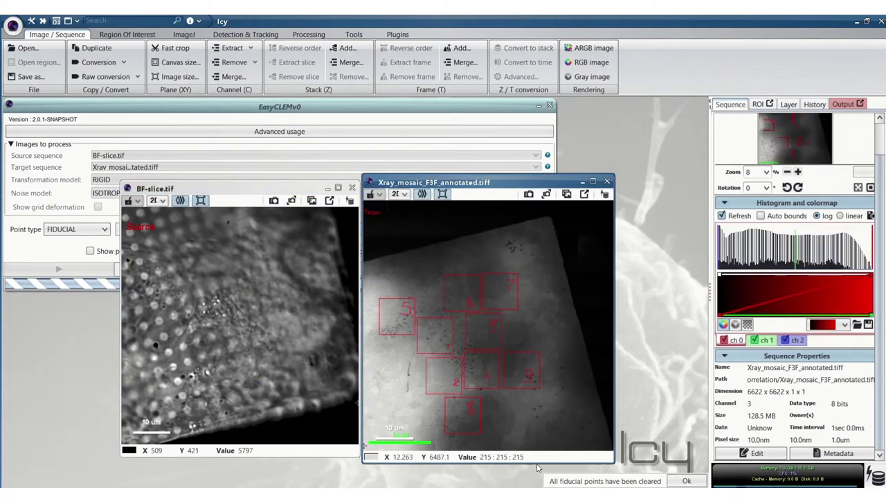
- Place FIDUCIAL through FIDUCIAL_3, matching BF-slice features to their X-ray mosaic counterparts
left_click_drag(471, 184, 492, 167)
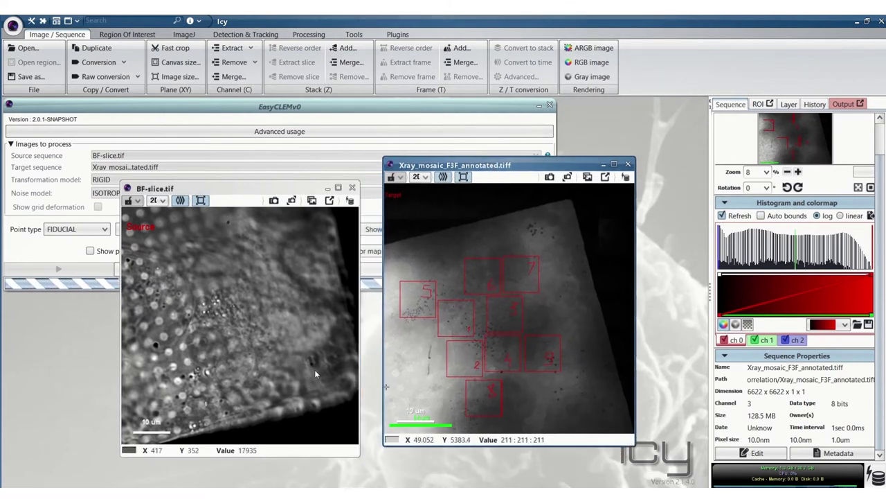
left_click(343, 379)
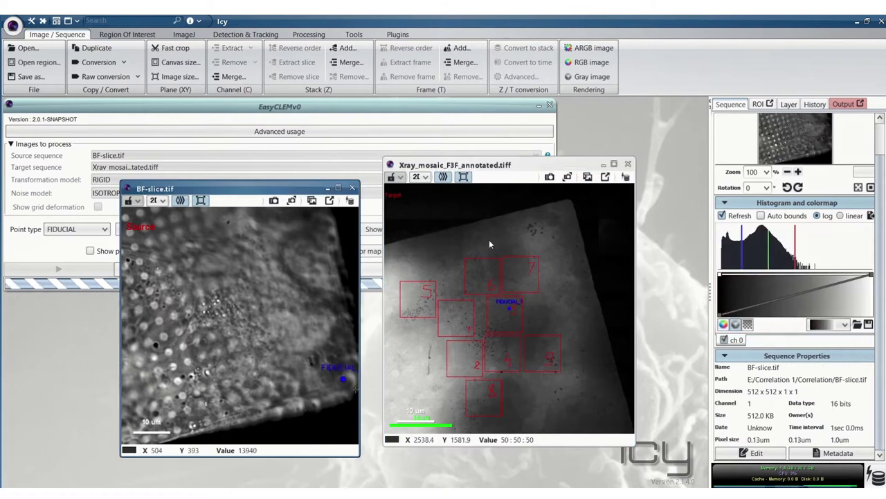
left_click_drag(510, 311, 562, 216)
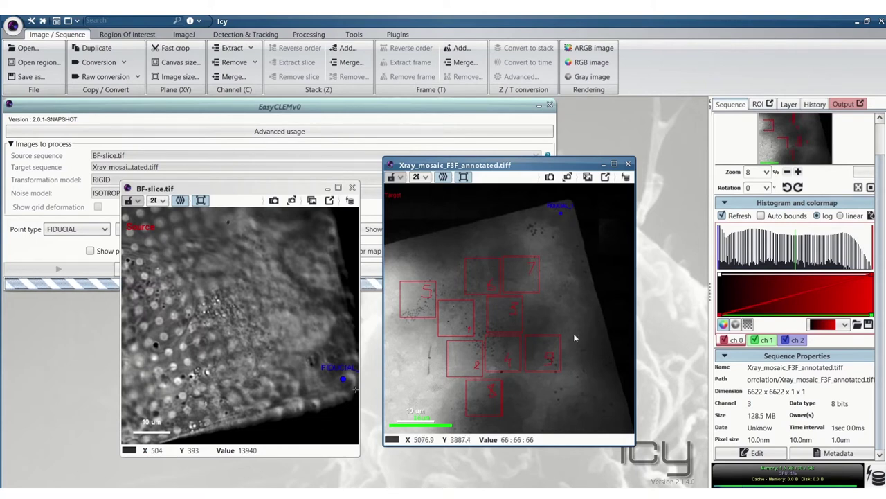
left_click(545, 342)
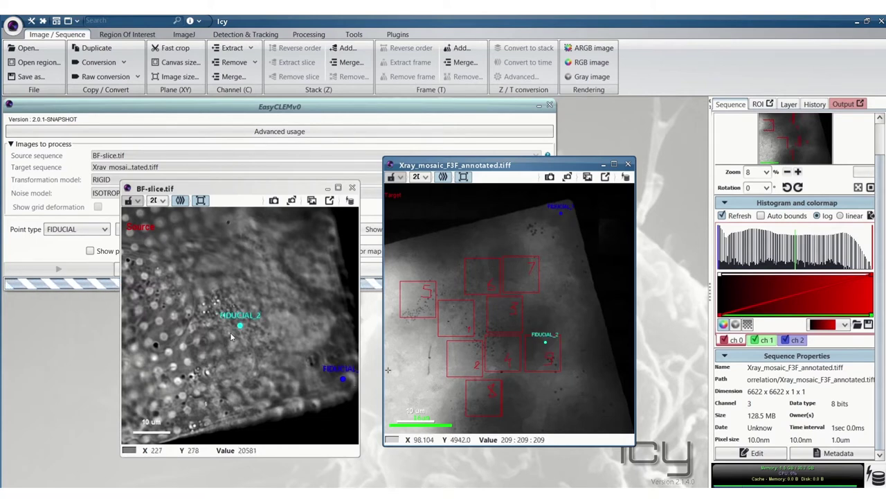
left_click_drag(240, 325, 216, 369)
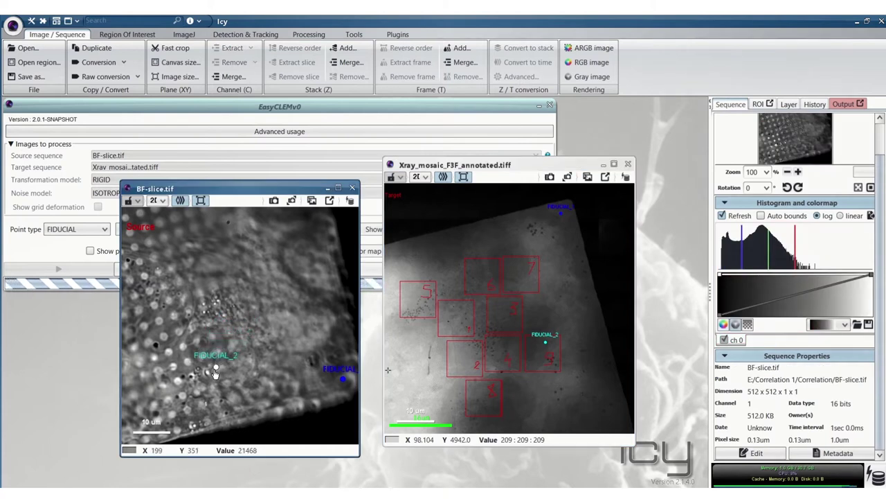
left_click(512, 326)
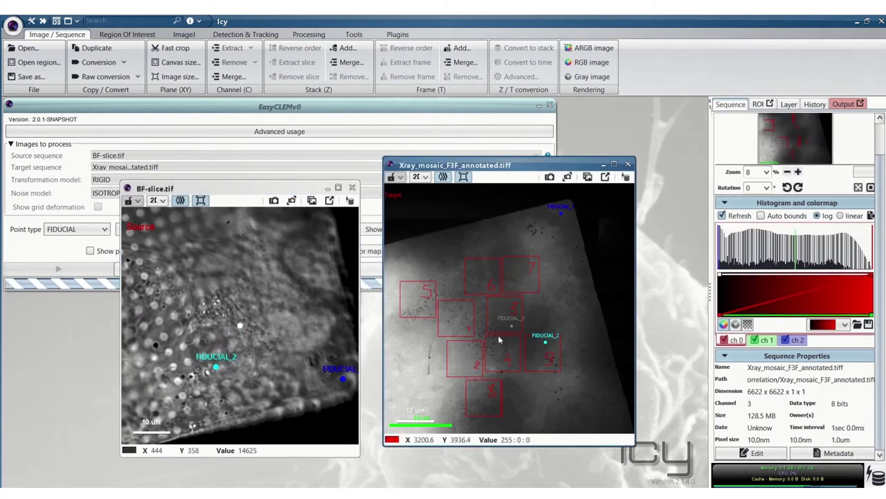
left_click(239, 330)
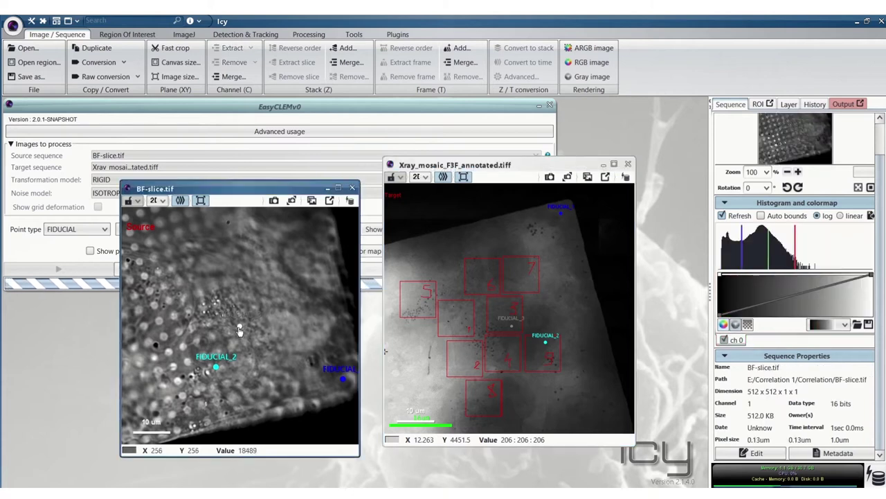
left_click(263, 108)
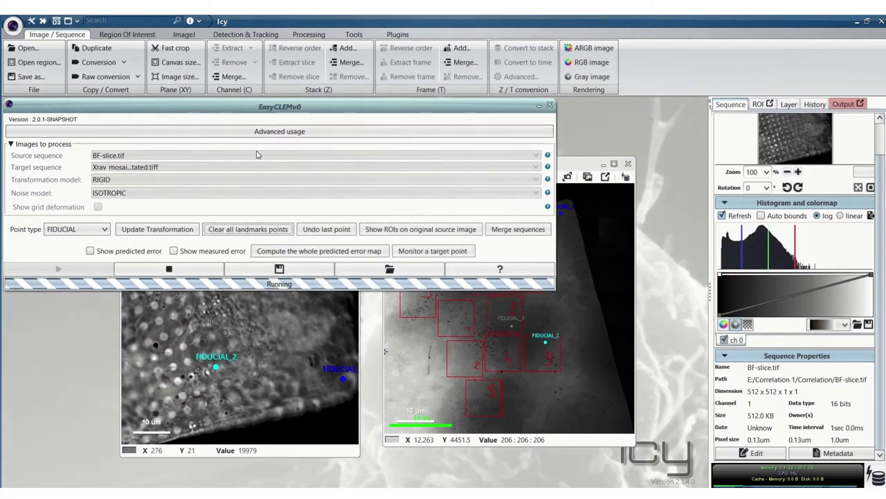
- Update the transformation from the three placed landmark pairs as a trial registration
left_click(163, 235)
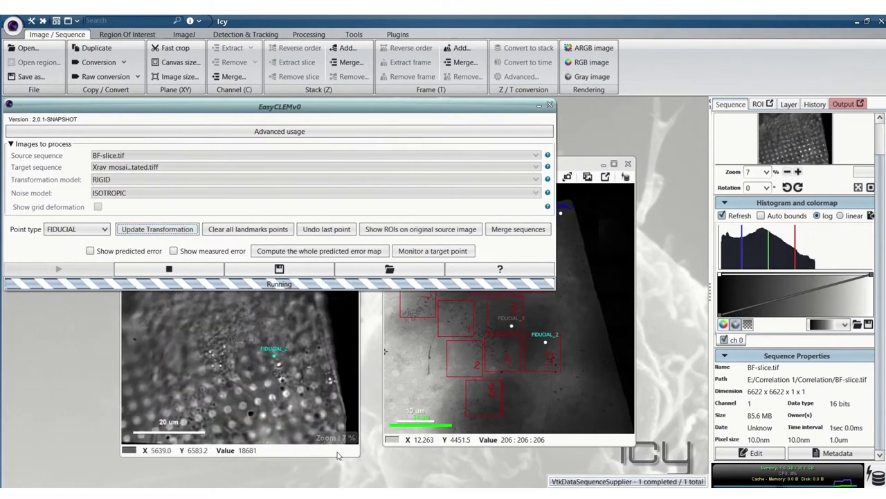
left_click(339, 456)
left_click(441, 447)
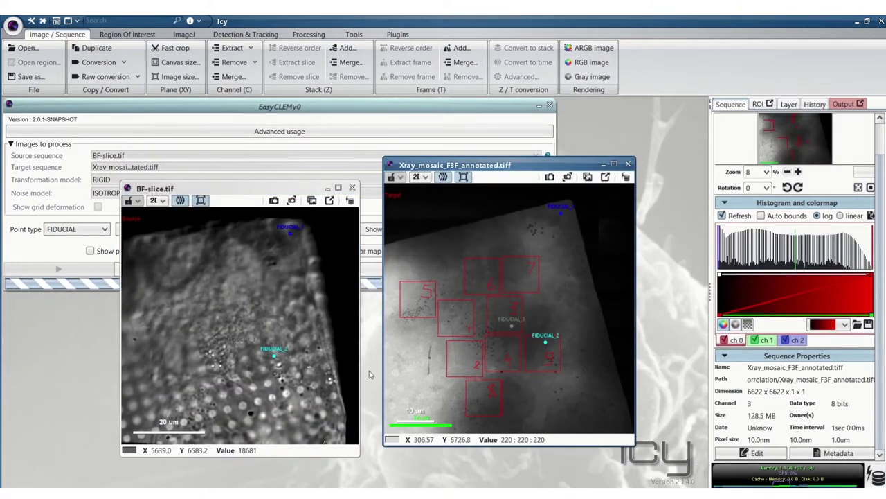
- Clear all fiducial points from both images and lock the X-ray viewer for linked navigation
left_click(286, 106)
left_click(248, 230)
left_click(312, 435)
left_click(406, 194)
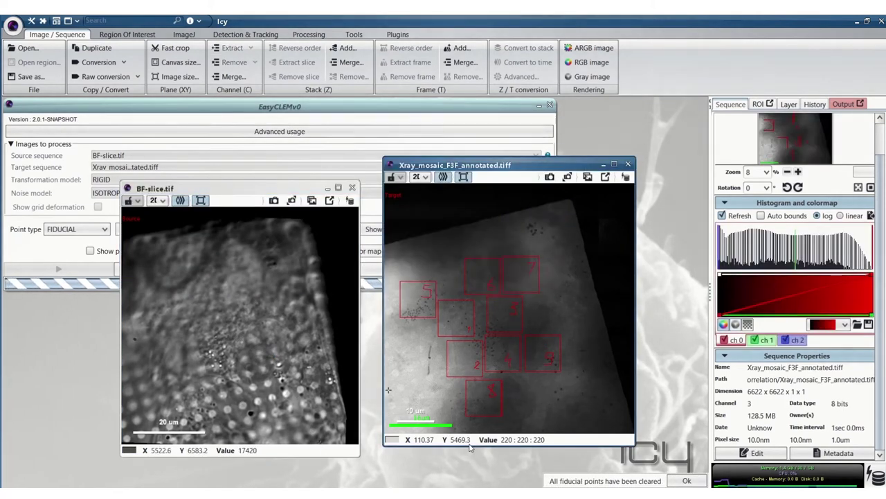
left_click(392, 177)
left_click(397, 201)
- Sync the BF-slice view with the X-ray view and place FIDUCIAL_1 on a matching feature, zoomed in
left_click(128, 200)
left_click(126, 225)
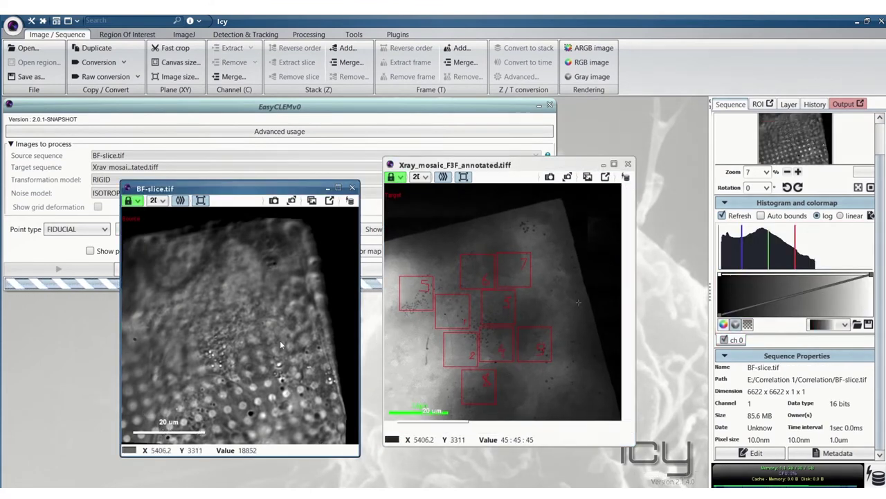
scroll(289, 367, "up", 3)
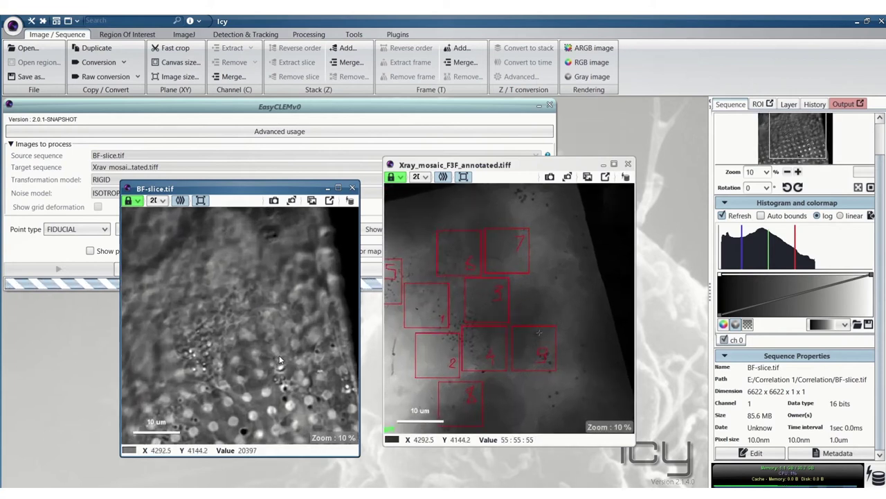
scroll(288, 361, "up", 3)
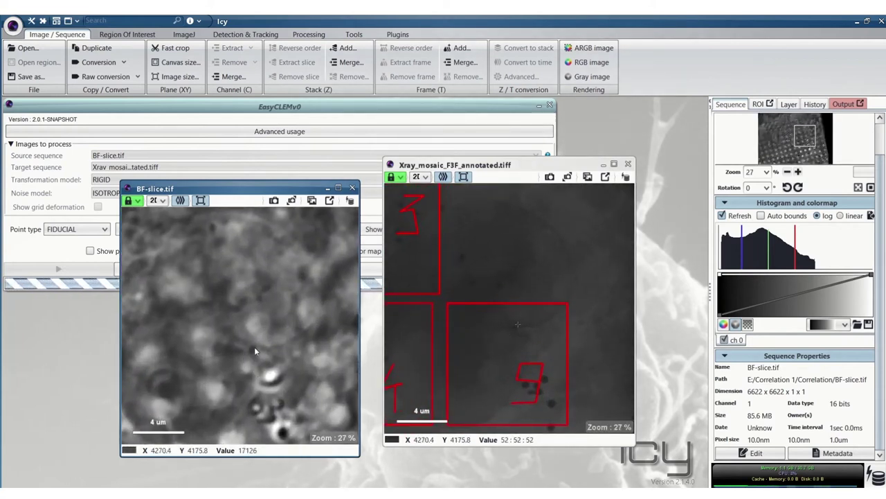
scroll(255, 346, "up", 2)
left_click(249, 348)
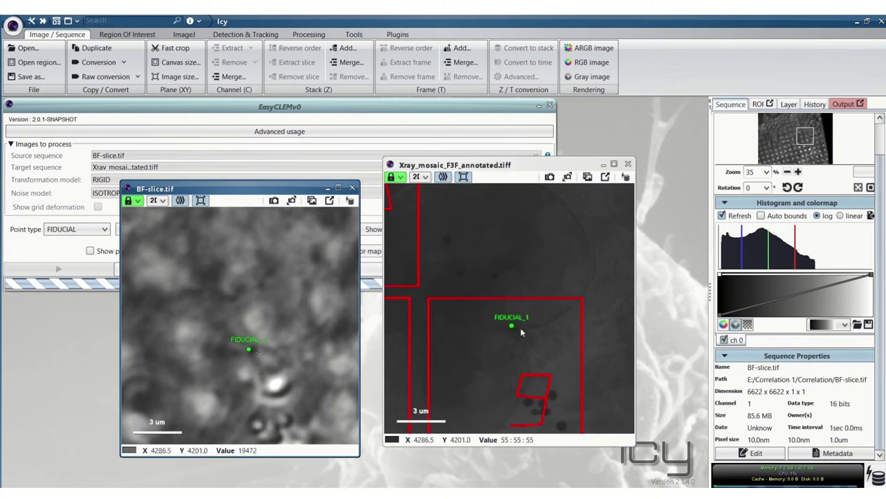
left_click_drag(458, 327, 511, 330)
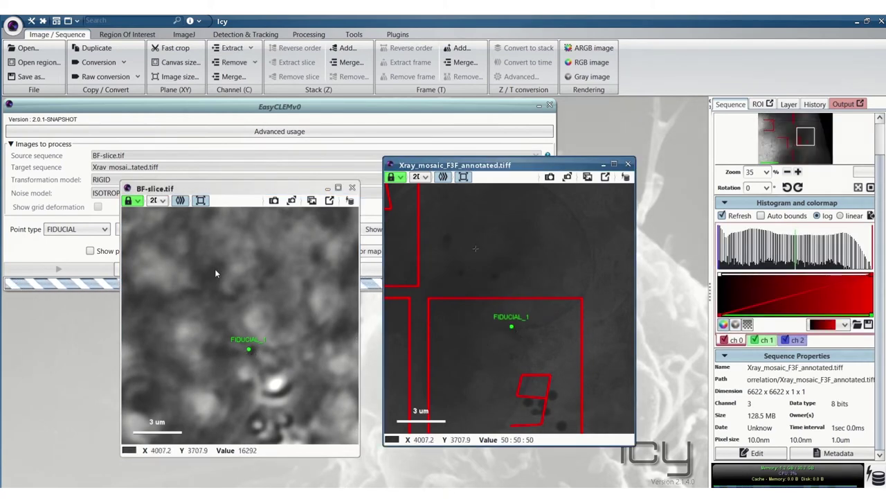
- Add FIDUCIAL_2 on a bright BF-slice spot matched in the X-ray mosaic, then pan elsewhere
scroll(215, 269, "down", 3)
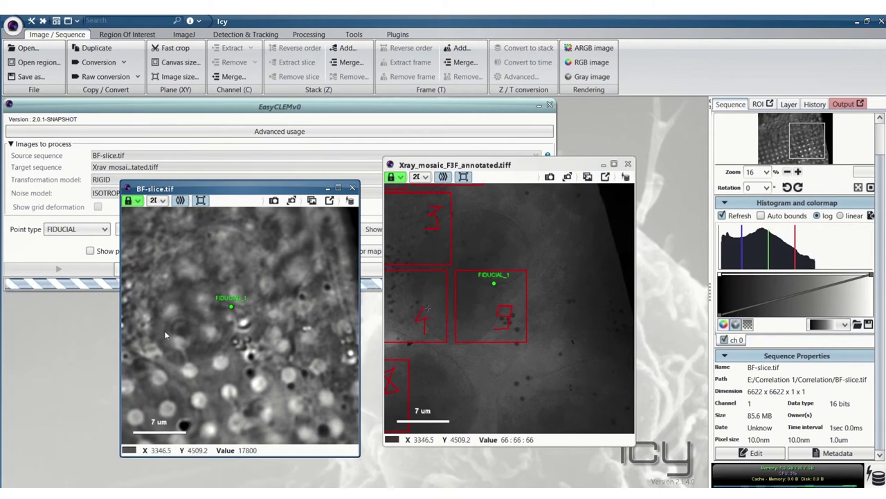
scroll(200, 367, "up", 3)
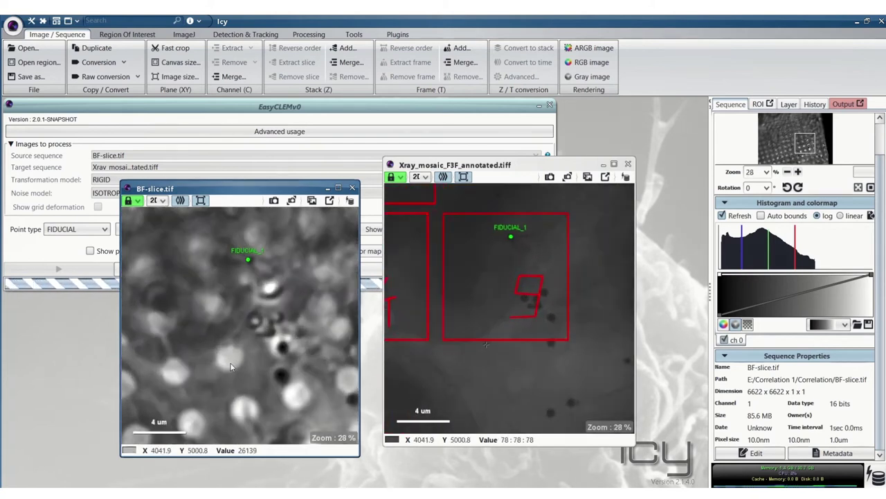
scroll(236, 353, "up", 1)
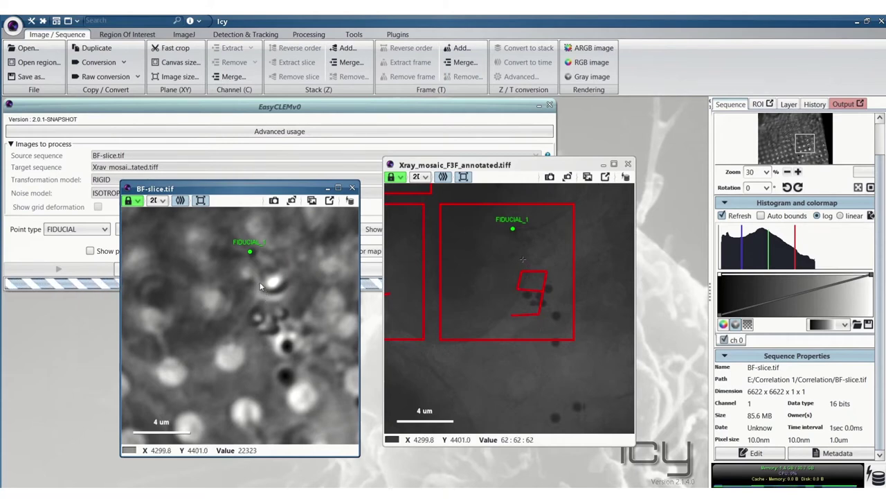
left_click(261, 280)
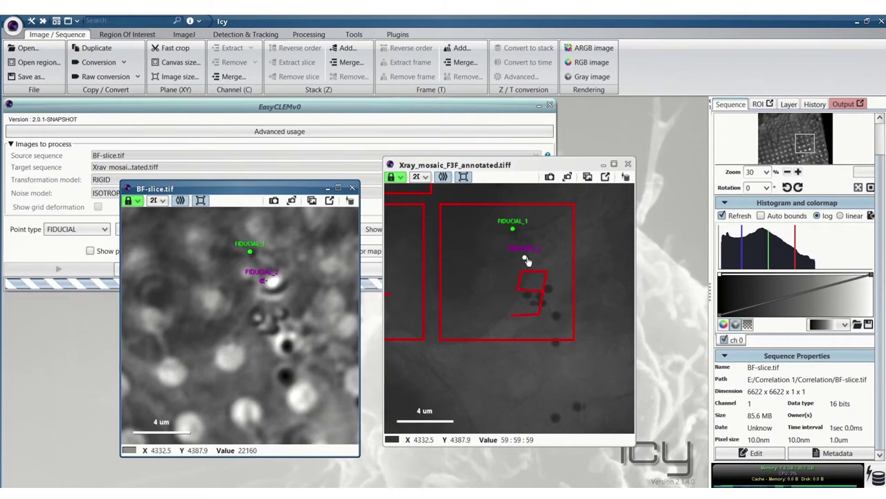
left_click_drag(528, 257, 530, 265)
scroll(487, 284, "down", 5)
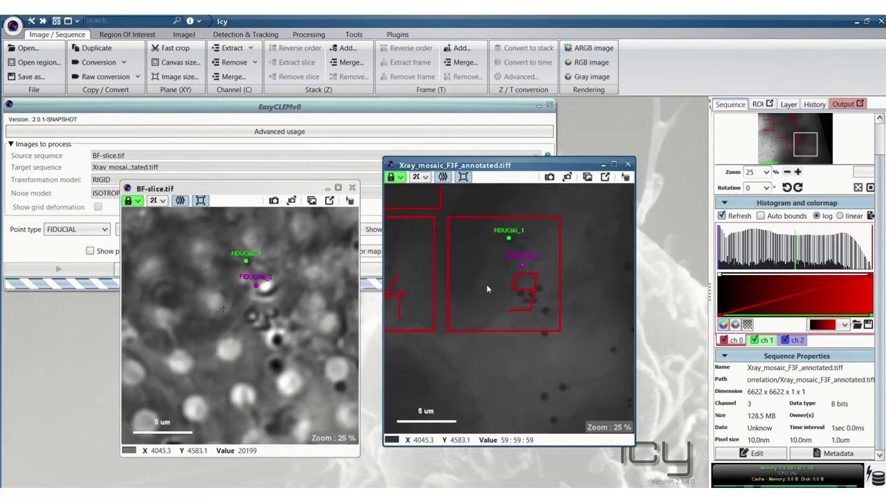
left_click_drag(798, 144, 787, 127)
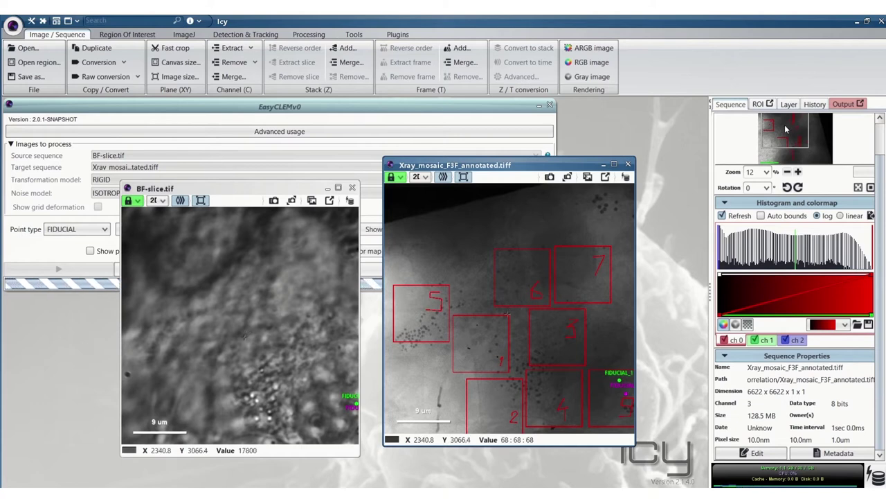
- Pan the linked views to a new region and place FIDUCIAL_3 on matching BF-slice and X-ray features
mouse_move(804, 127)
left_mouse_down()
mouse_move(797, 150)
mouse_move(802, 143)
left_mouse_up()
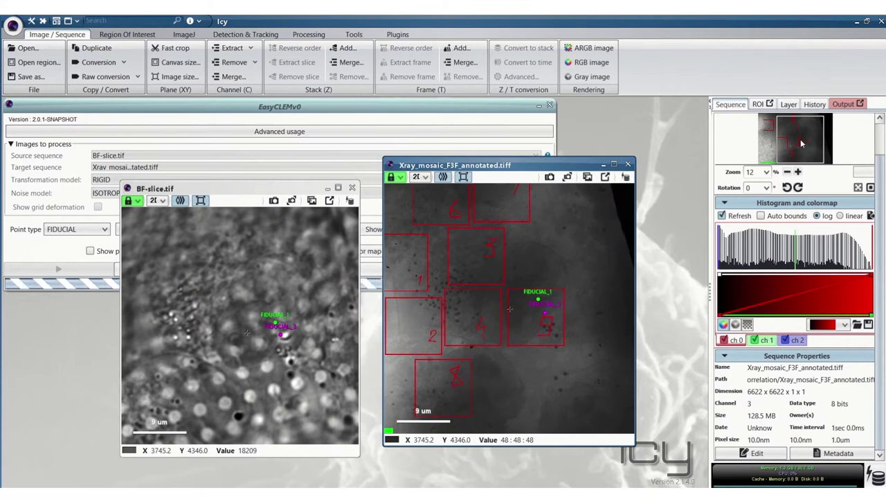
left_click_drag(801, 142, 802, 144)
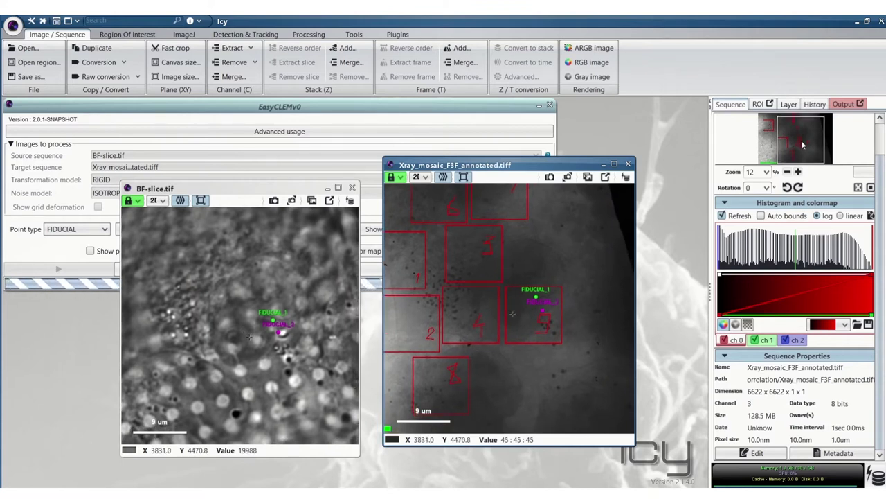
scroll(288, 299, "up", 2)
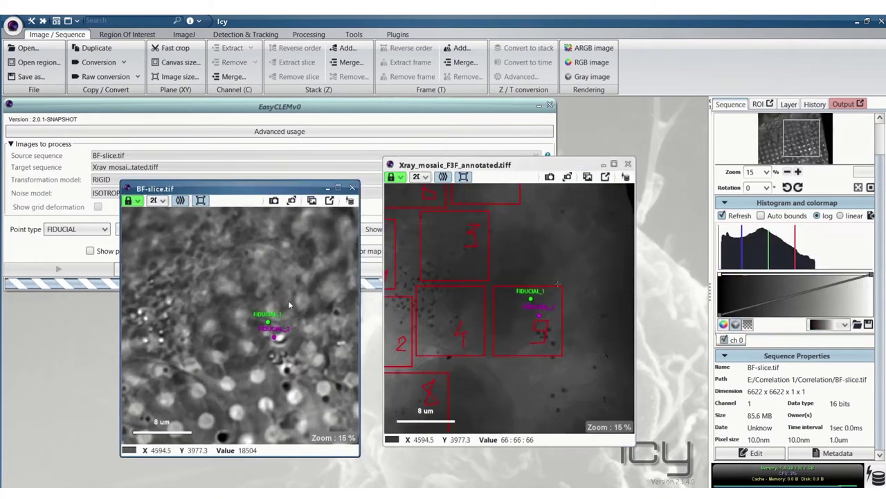
scroll(215, 251, "up", 3)
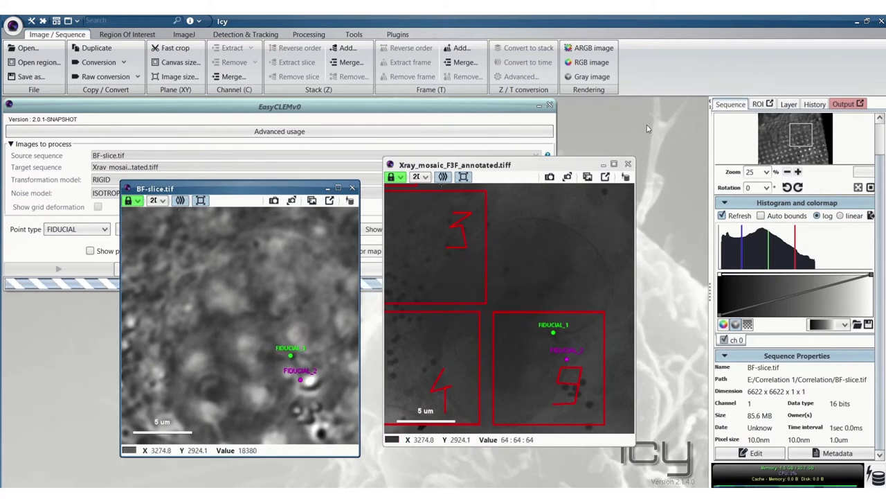
left_click(802, 139)
left_click_drag(802, 139, 806, 139)
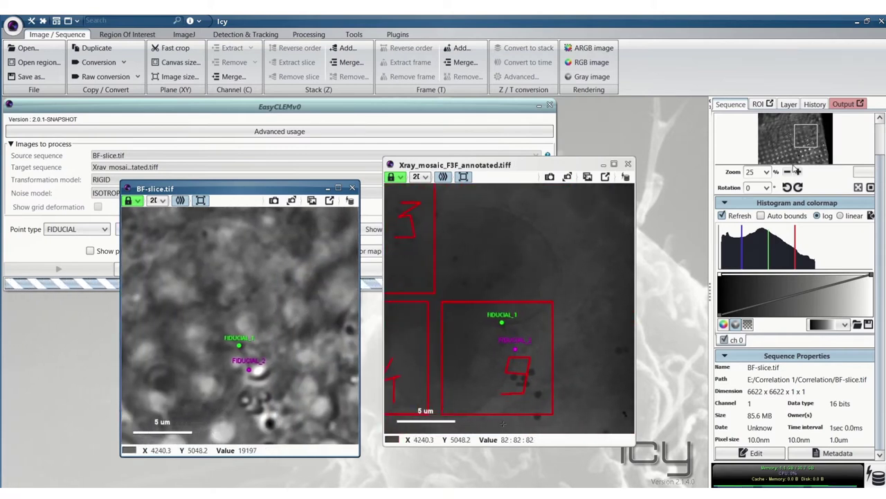
left_click(301, 320)
left_click_drag(563, 296, 561, 288)
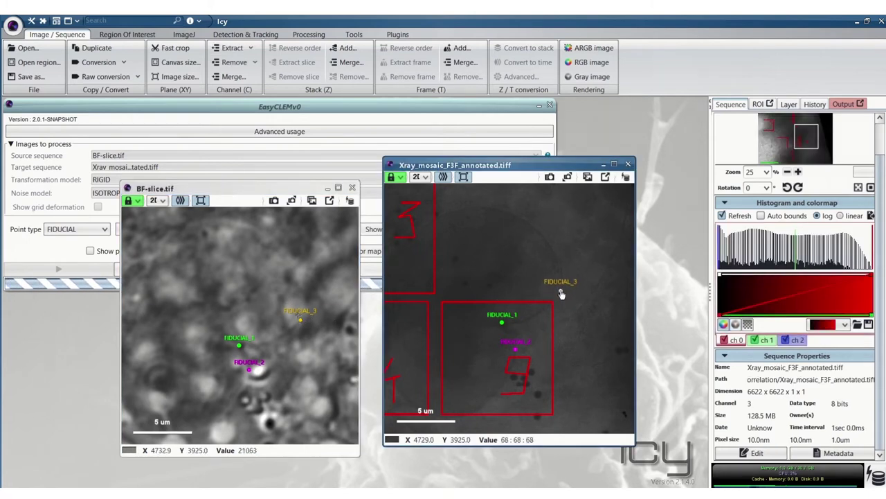
left_click(415, 146)
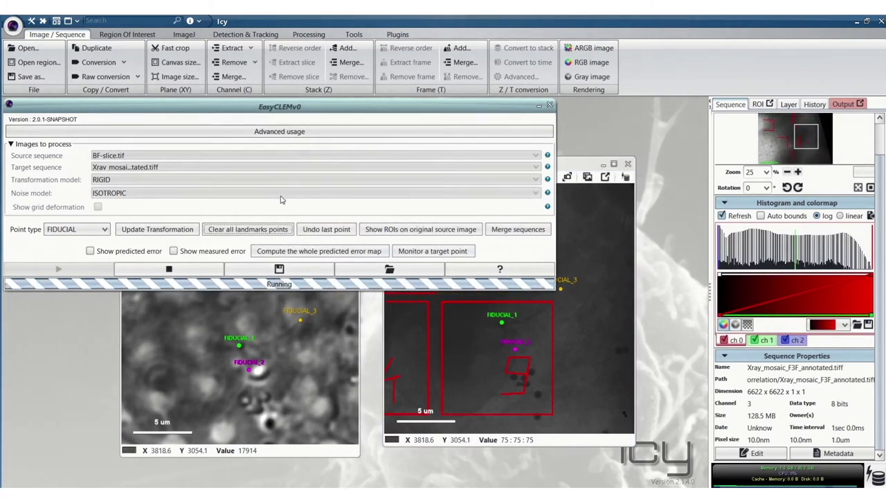
- Recompute the transformation and merge the registered BF-slice with the X-ray mosaic
left_click(182, 233)
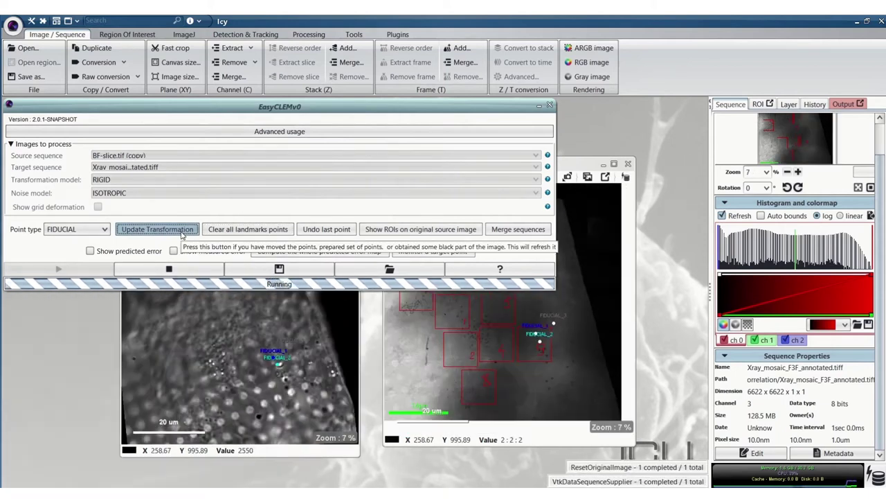
left_click(524, 234)
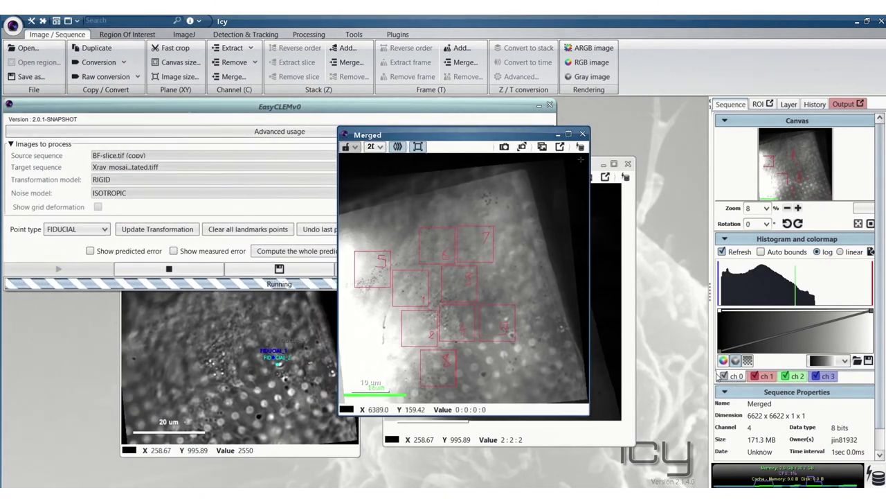
left_click(724, 375)
left_click(725, 376)
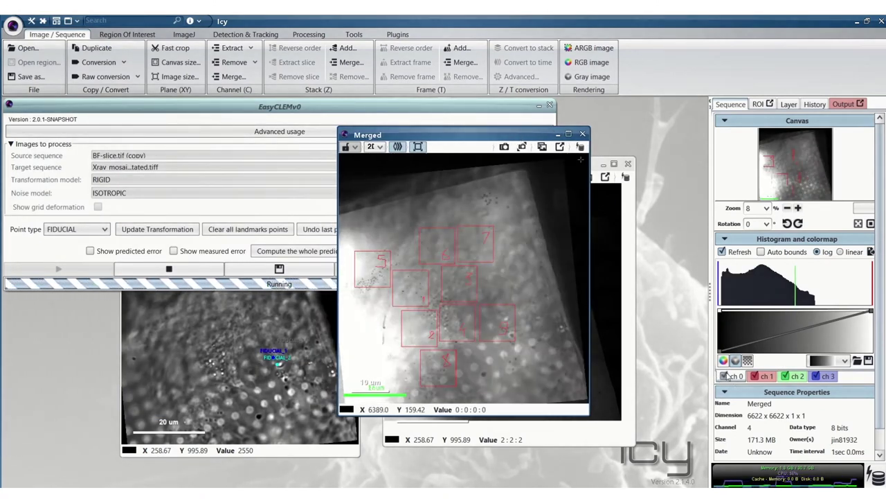
- Toggle the Merged channels to compare, leaving grey X-ray and green SIM shown, red annotations hidden
left_click(785, 376)
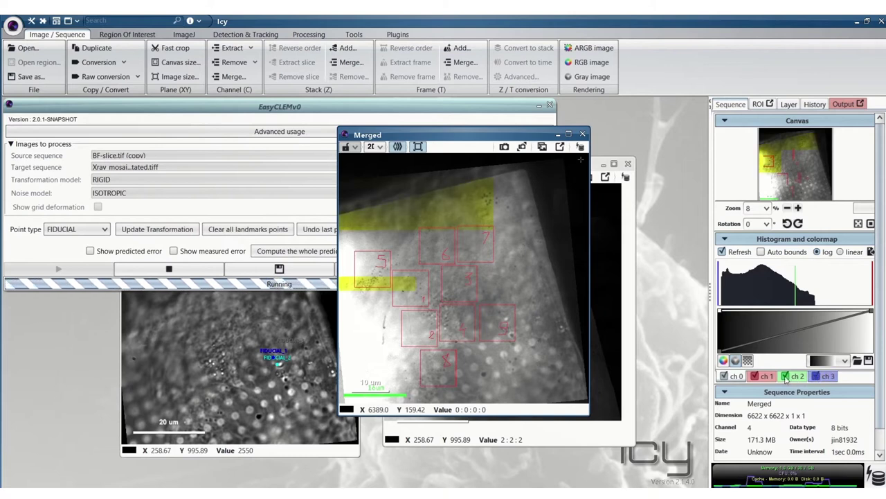
left_click(755, 376)
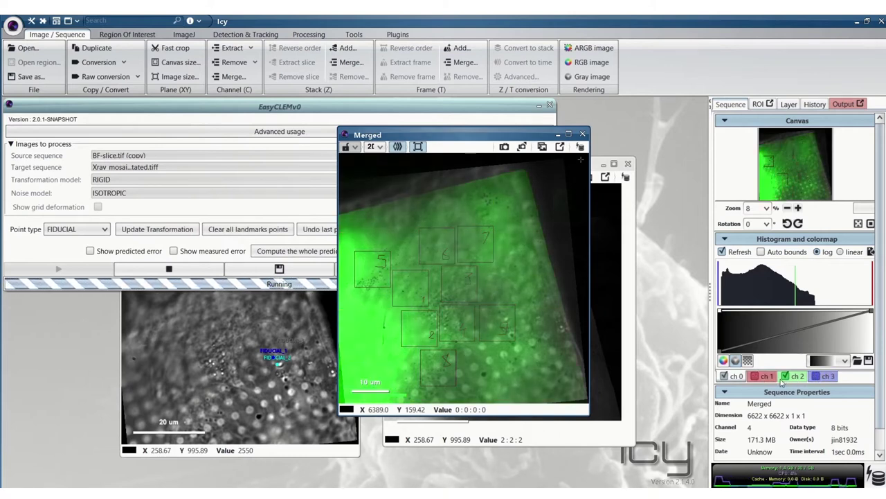
left_click(786, 376)
left_click(786, 376)
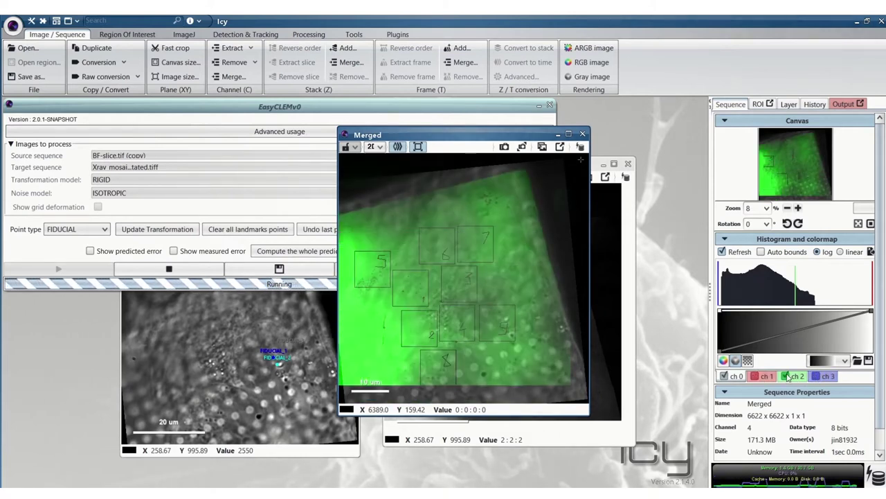
left_click(724, 376)
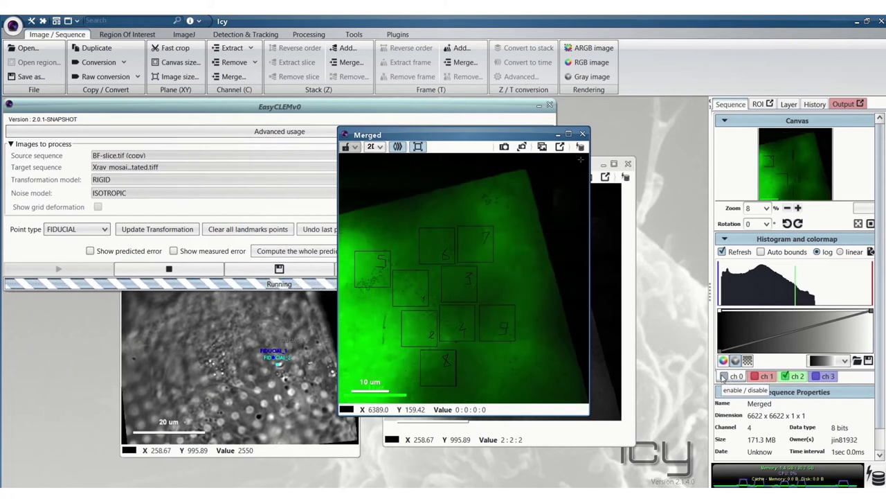
scroll(522, 322, "up", 6)
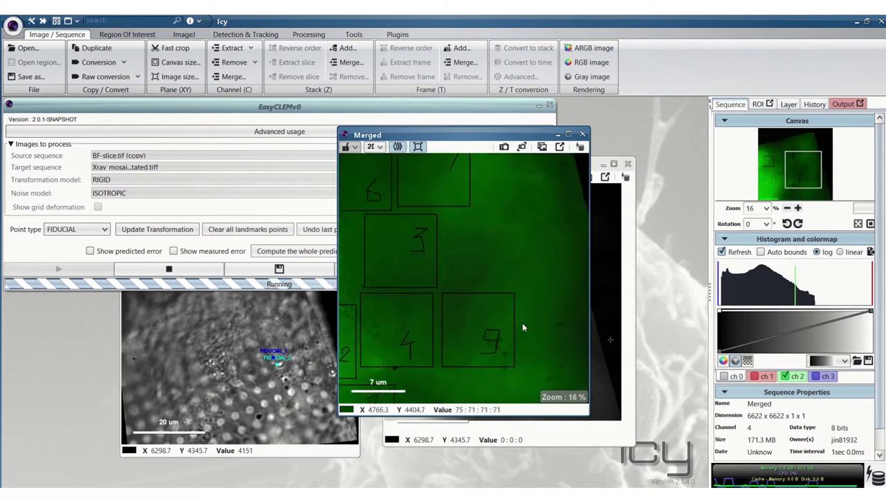
scroll(483, 307, "up", 1)
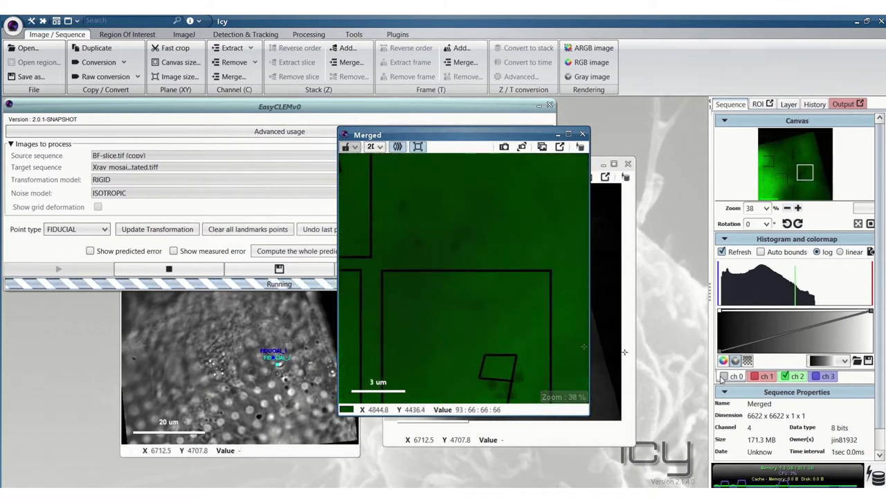
left_click(723, 376)
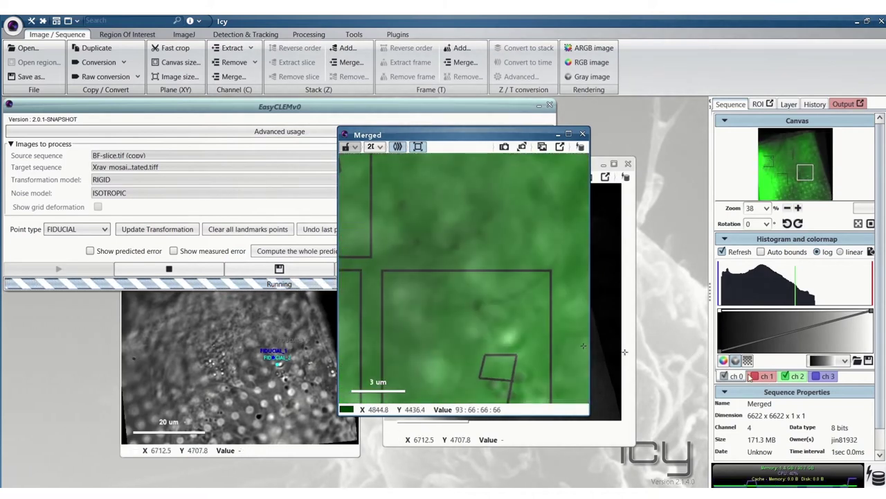
left_click(786, 376)
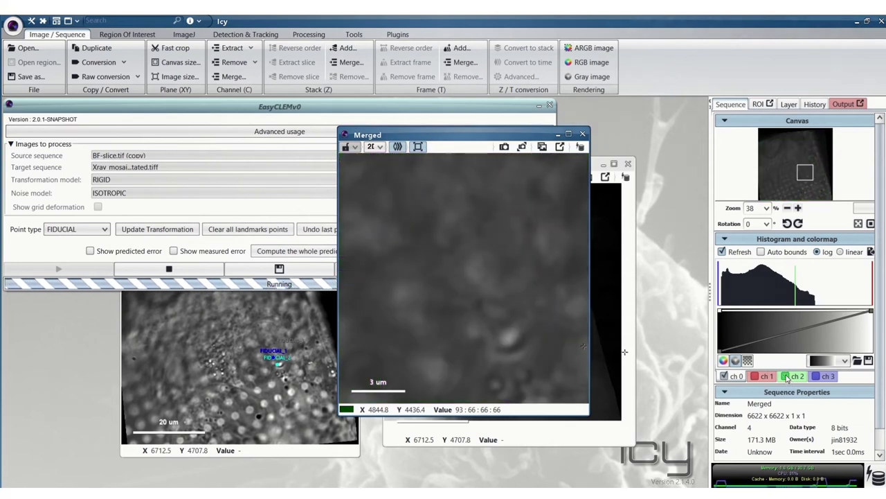
left_click(786, 375)
left_click(737, 377)
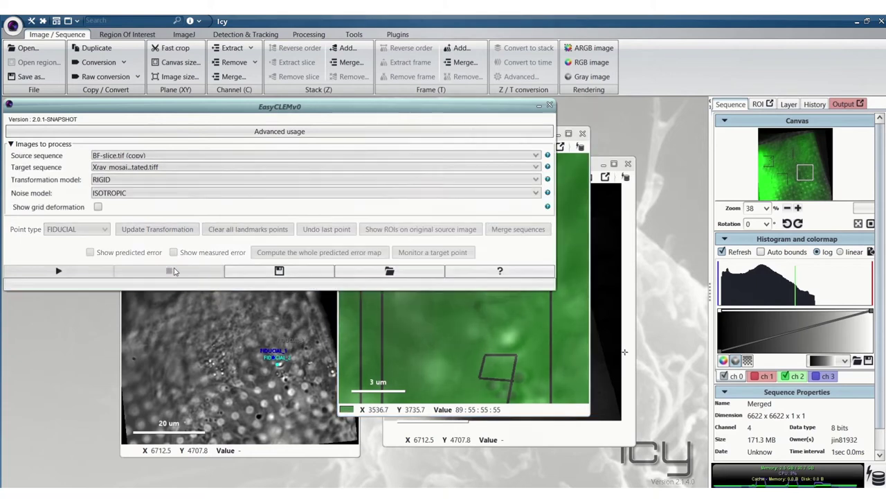
- Stop EasyCLEM and load MIN_04-tomo-F3F-area4_SIRT_manual-1 and Xray_mosaic_F3F_annotated side by side
left_click(170, 270)
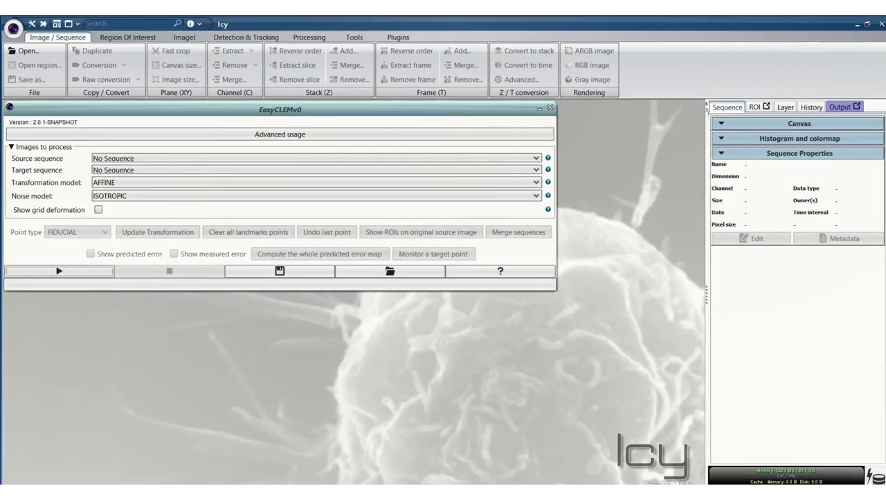
key("ctrl+o")
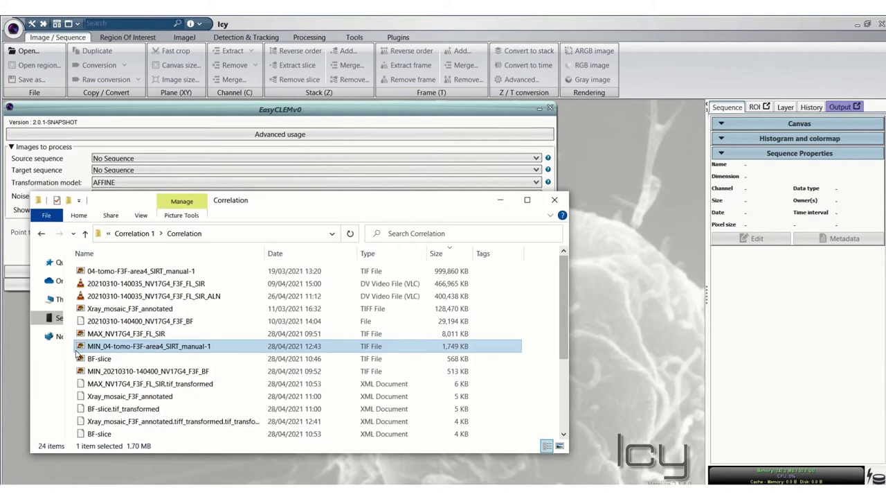
left_click_drag(77, 350, 619, 319)
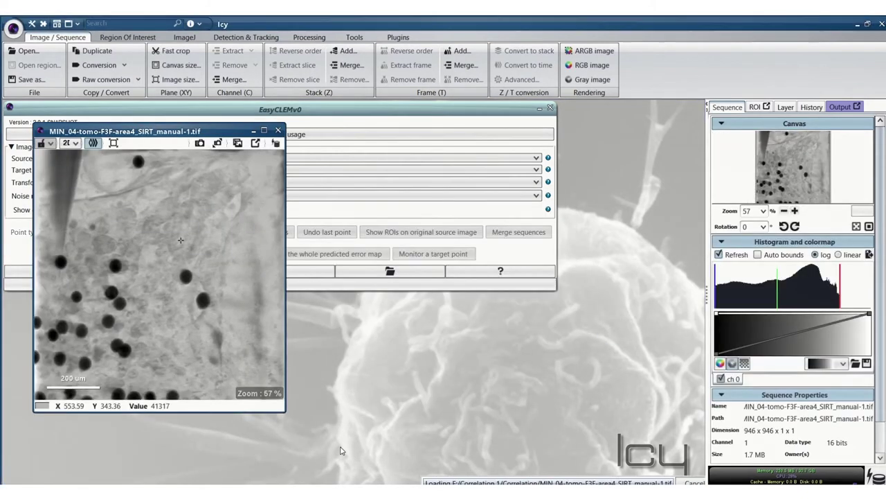
key("alt+Tab")
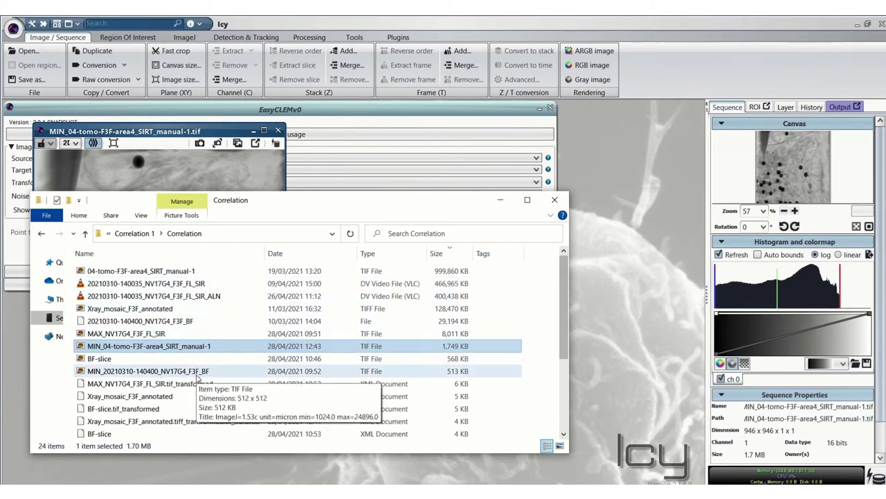
left_click_drag(147, 311, 613, 308)
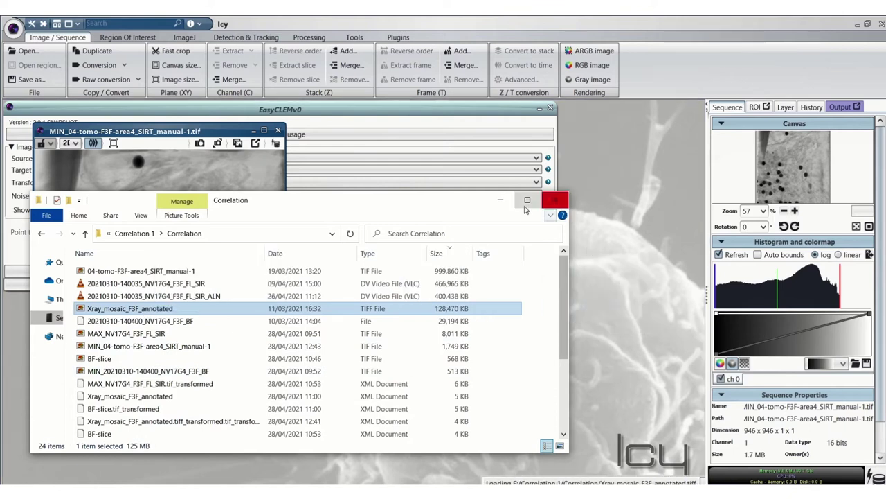
left_click(555, 199)
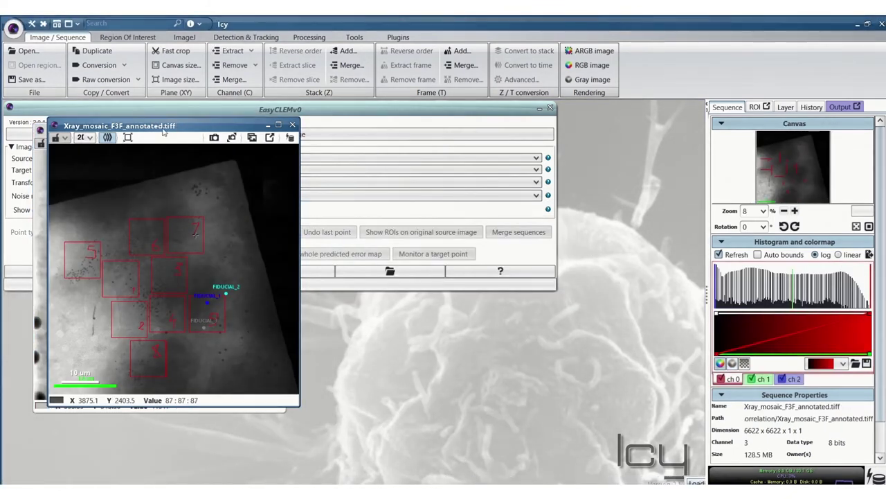
left_click_drag(164, 130, 509, 191)
scroll(775, 376, "down", 3)
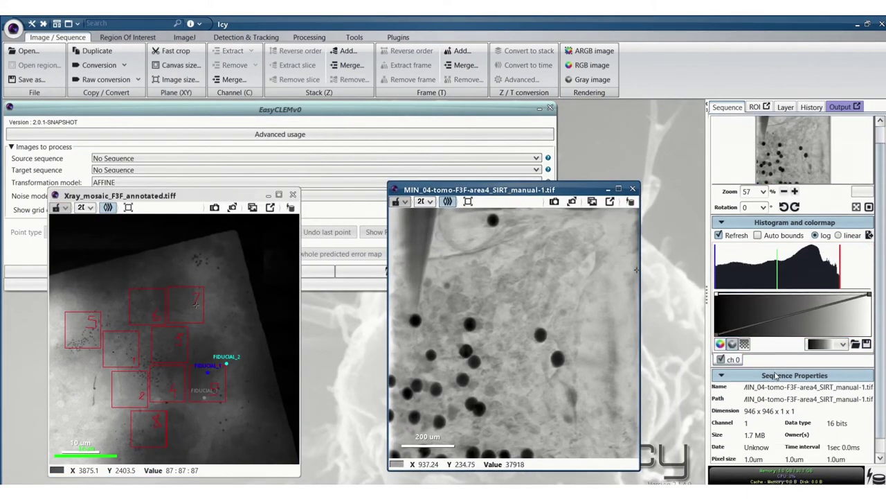
- Set the tomogram's pixel size to 10 nm in Sequence Properties
left_click(752, 457)
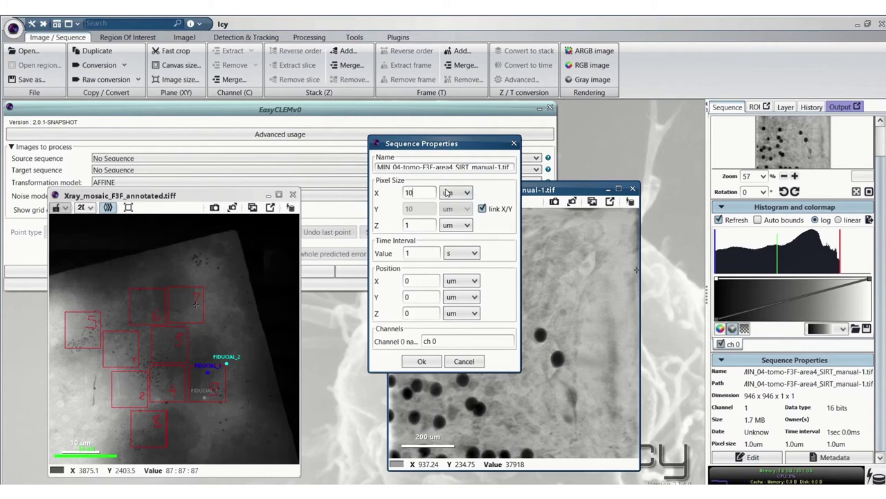
left_click(448, 192)
left_click(450, 253)
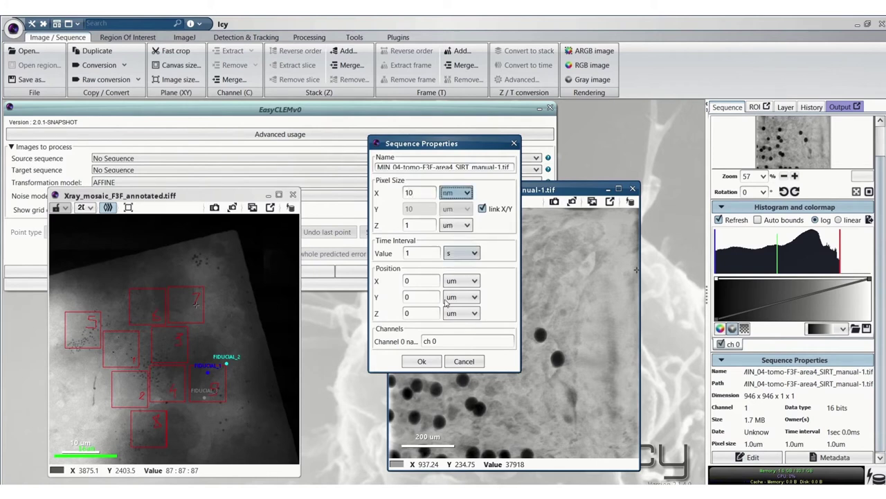
left_click(421, 361)
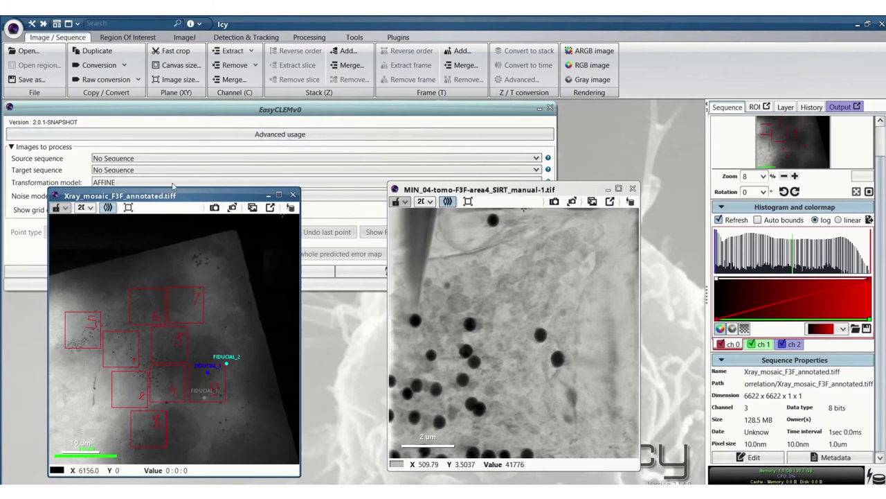
- Start a RIGID EasyCLEM registration with the X-ray mosaic as source and MIN_04-tomo as target
left_click(104, 159)
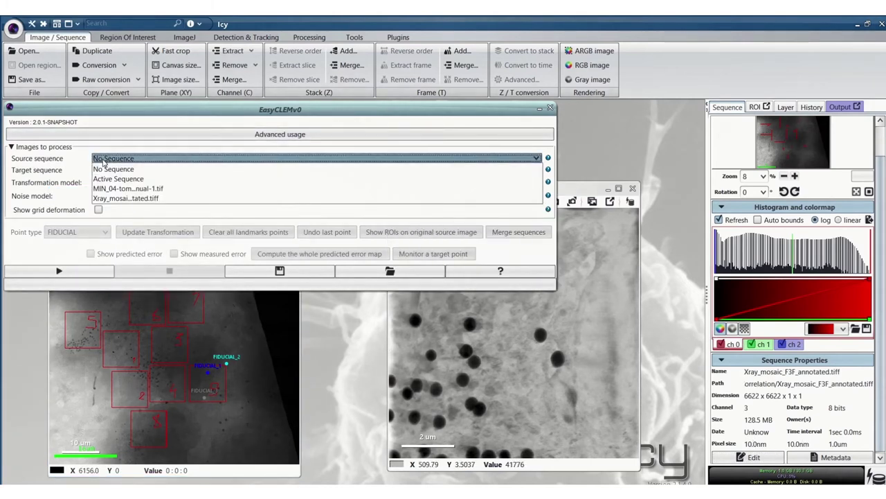
left_click(111, 198)
left_click(111, 170)
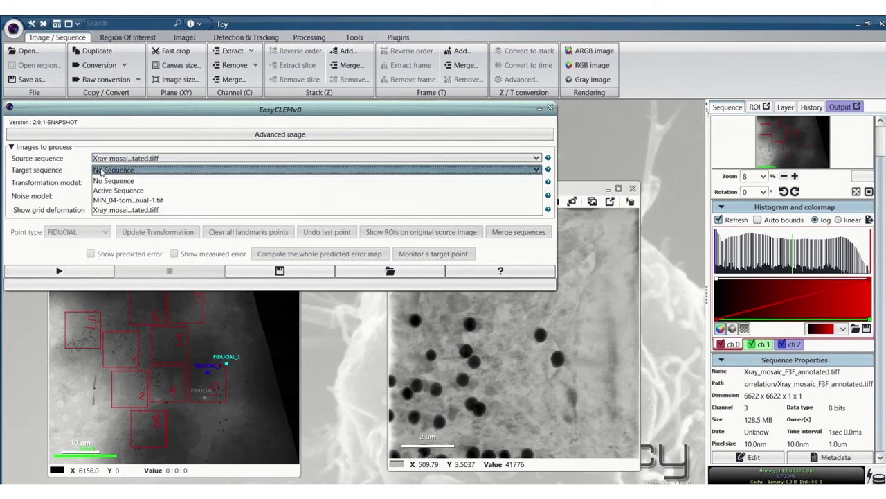
left_click(109, 200)
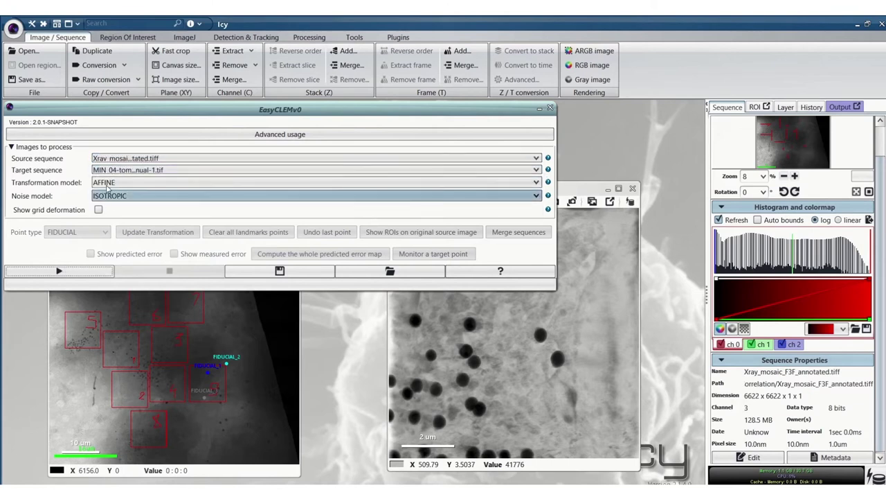
left_click(109, 183)
left_click(107, 205)
left_click(90, 272)
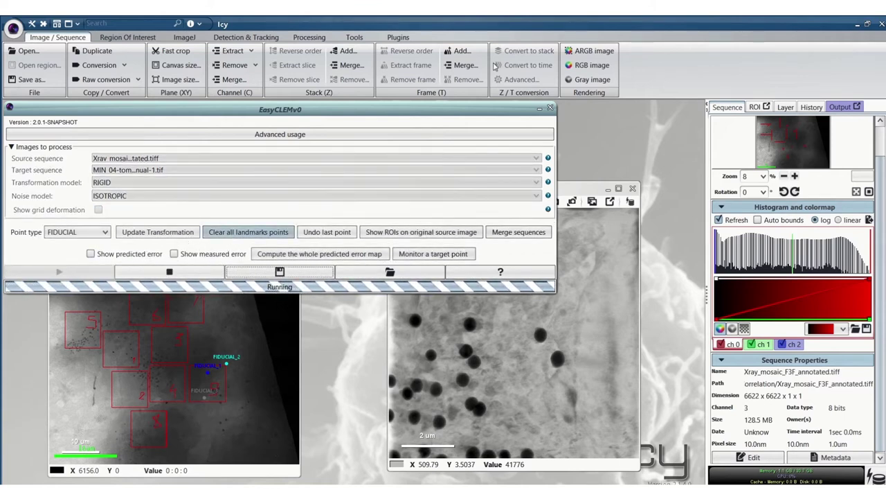
- Clear old landmarks, zoom into box 4 of the X-ray mosaic, and place FIDUCIAL_1 on a dark particle
left_click(247, 232)
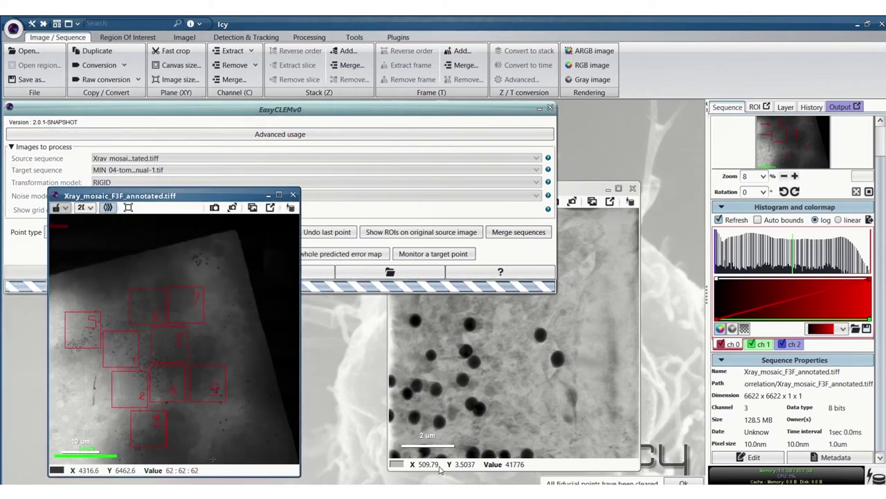
scroll(154, 388, "up", 5)
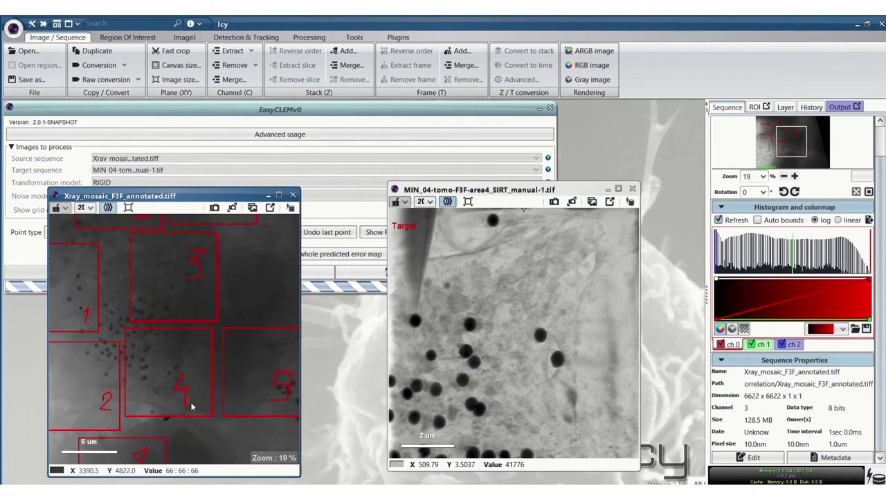
scroll(193, 407, "up", 4)
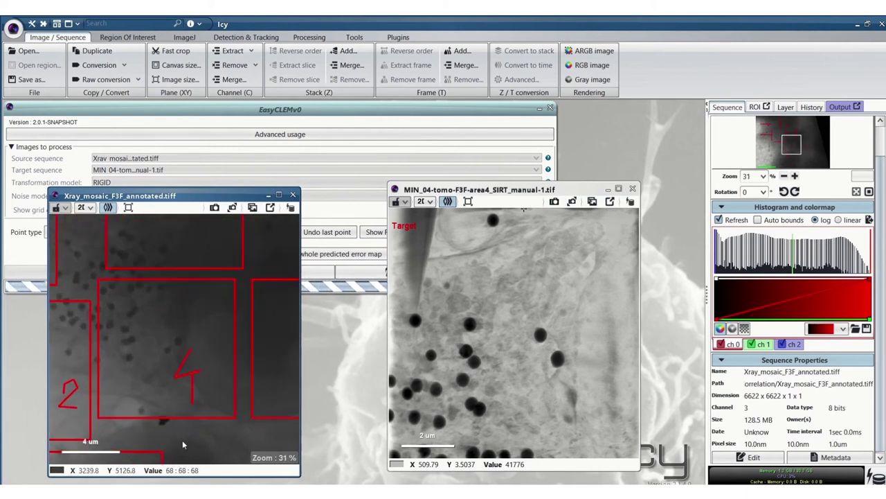
scroll(156, 338, "up", 4)
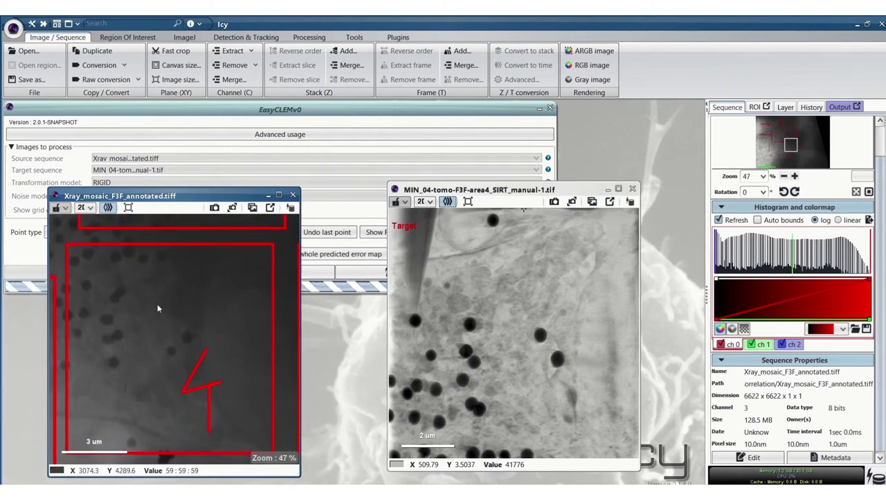
scroll(158, 308, "up", 1)
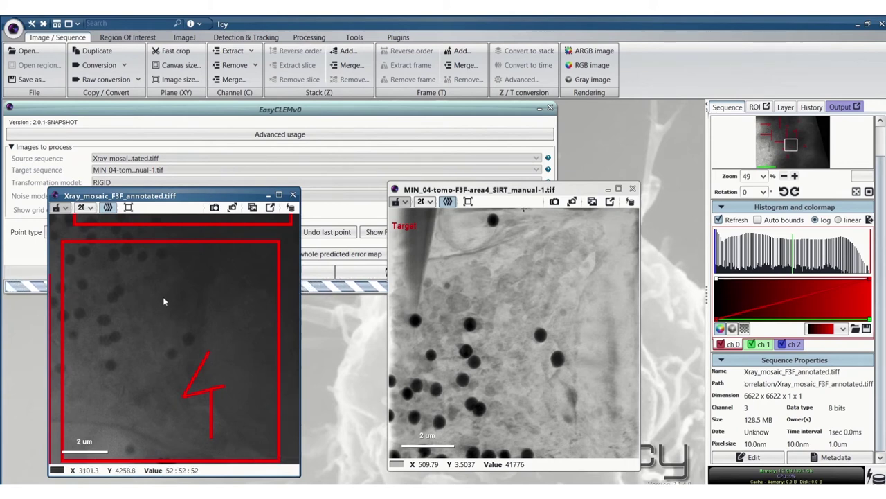
left_click(187, 338)
- Move FIDUCIAL_1 and a new FIDUCIAL_2 onto their matching beads in the tomogram
left_click_drag(513, 333, 558, 358)
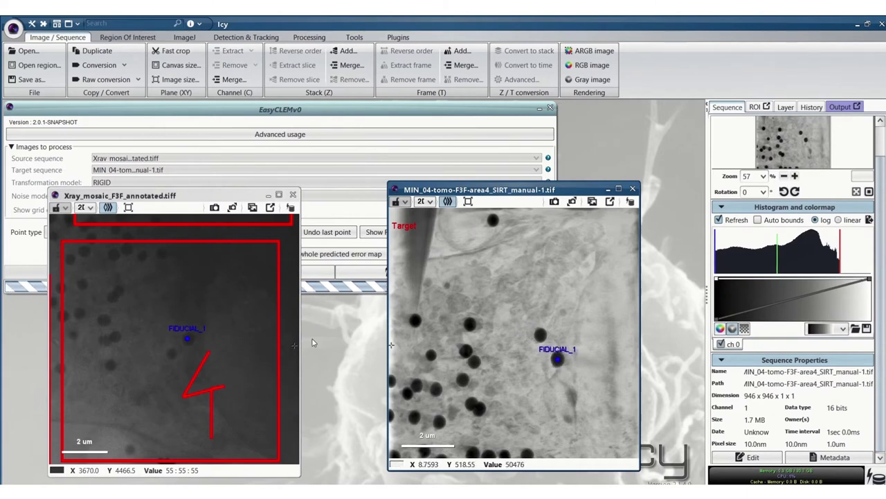
left_click(171, 354)
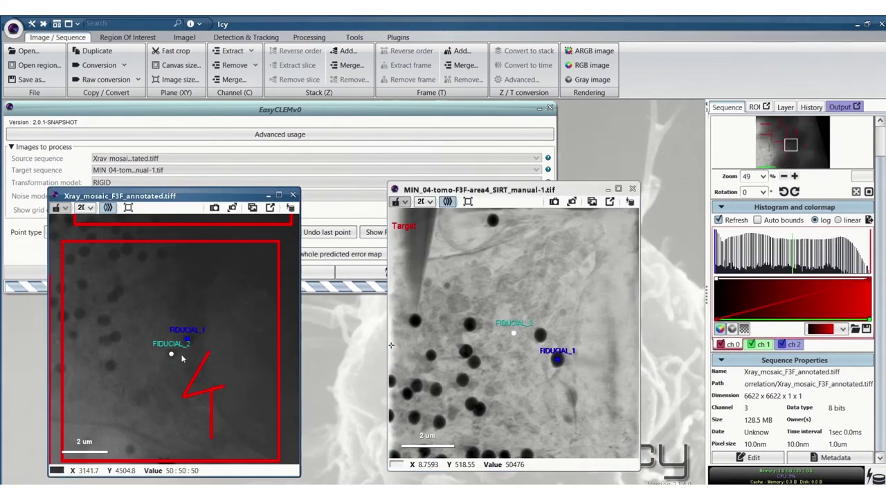
left_click_drag(514, 333, 540, 335)
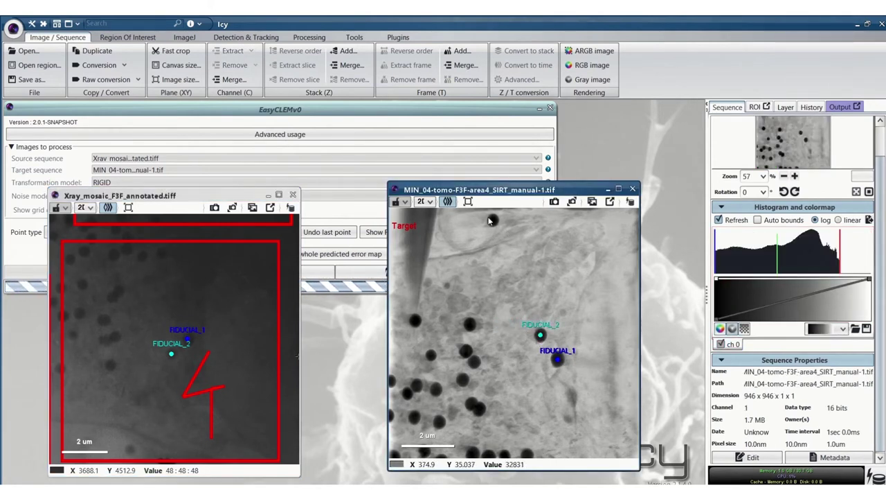
- Add FIDUCIAL_3 on the top dark bead and drag its mosaic counterpart onto the matching bead
left_click(493, 221)
left_click(174, 339)
left_click_drag(175, 339, 130, 455)
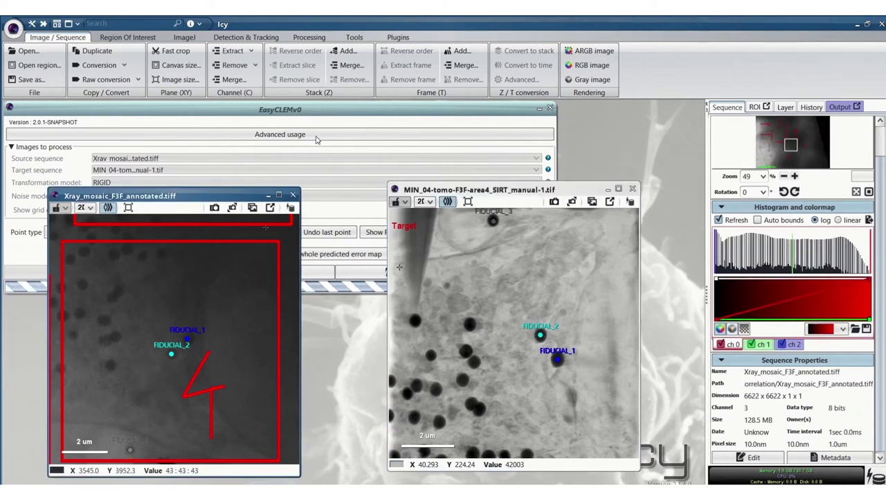
left_click(347, 103)
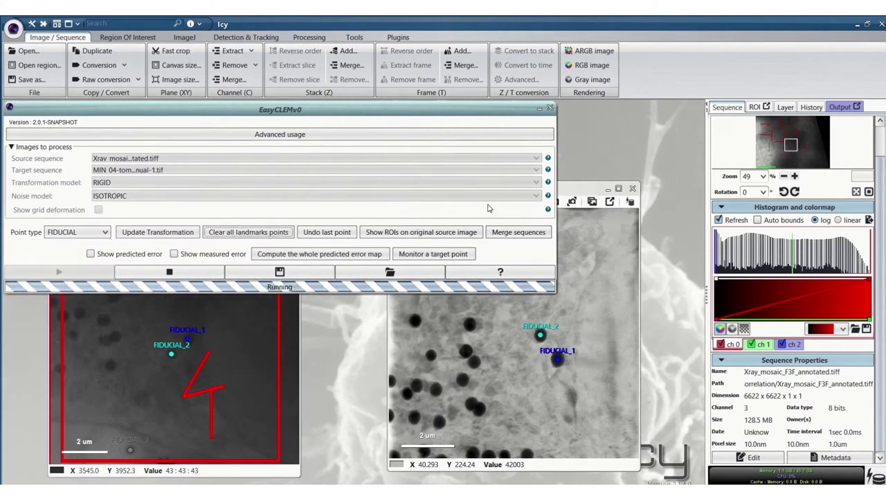
- Update the transformation from the three pairs and fit the transformed Xray_mosaic beside the MIN_04 tomogram
left_click(166, 233)
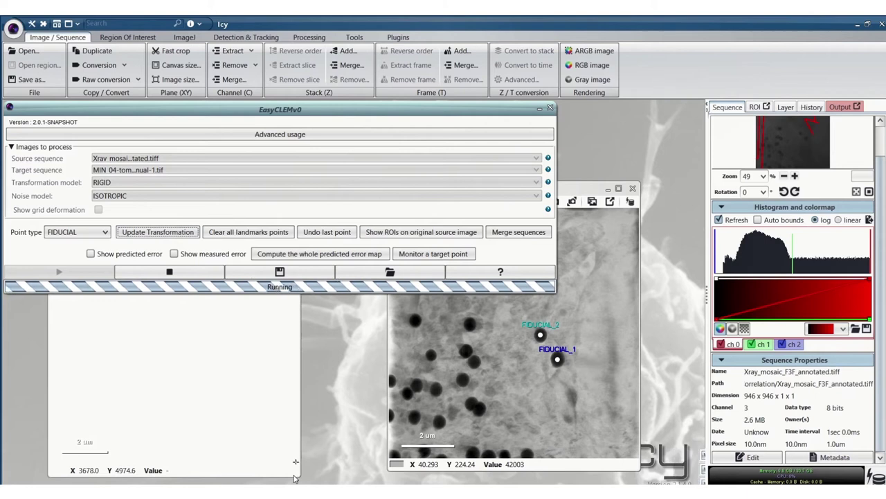
left_click(213, 388)
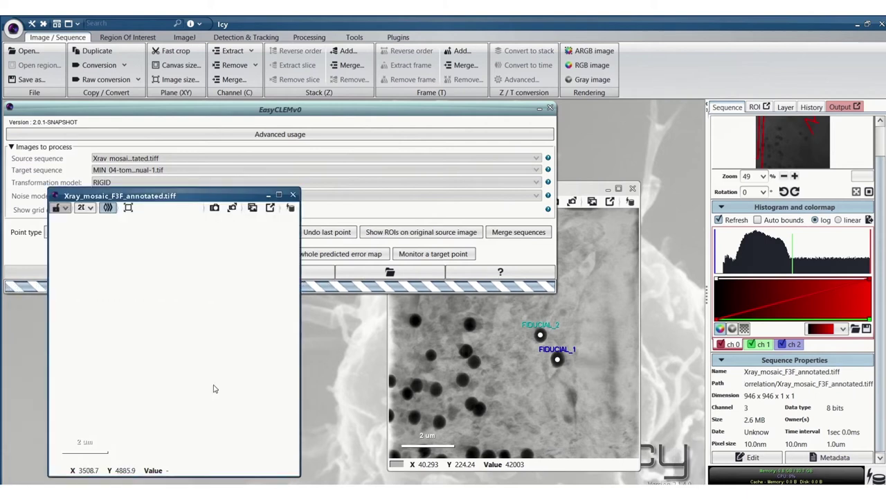
left_click(108, 210)
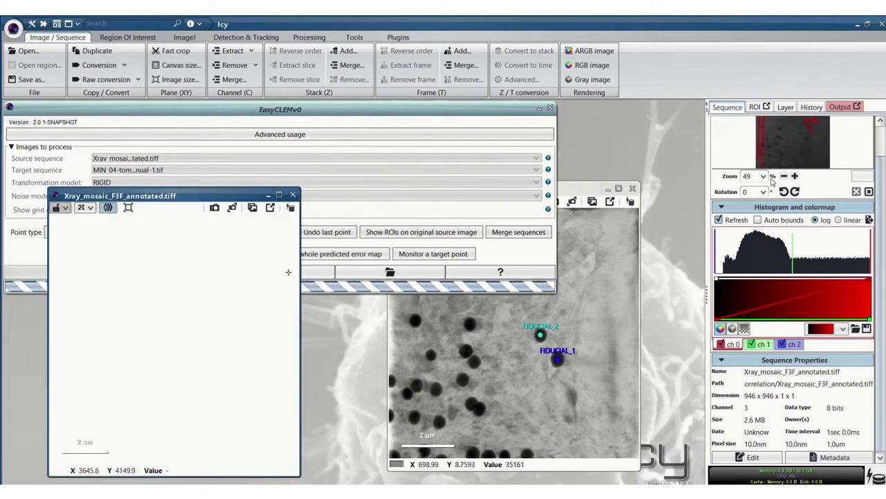
left_click(108, 208)
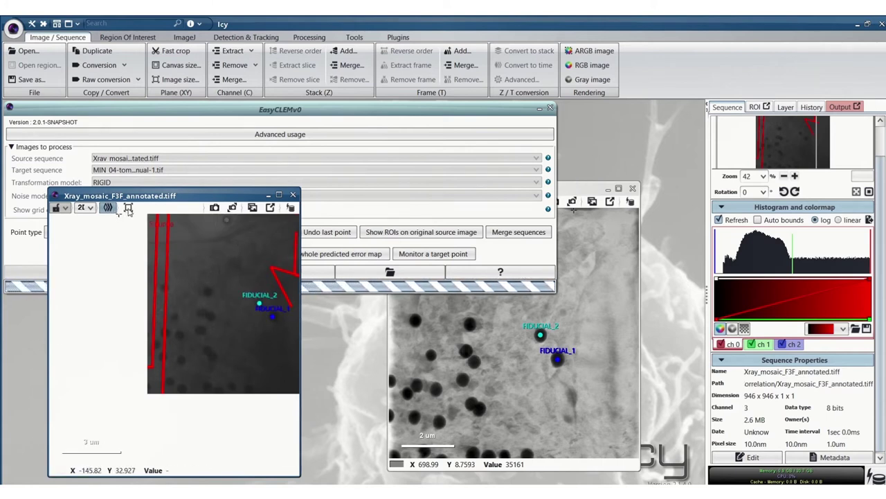
left_click(128, 208)
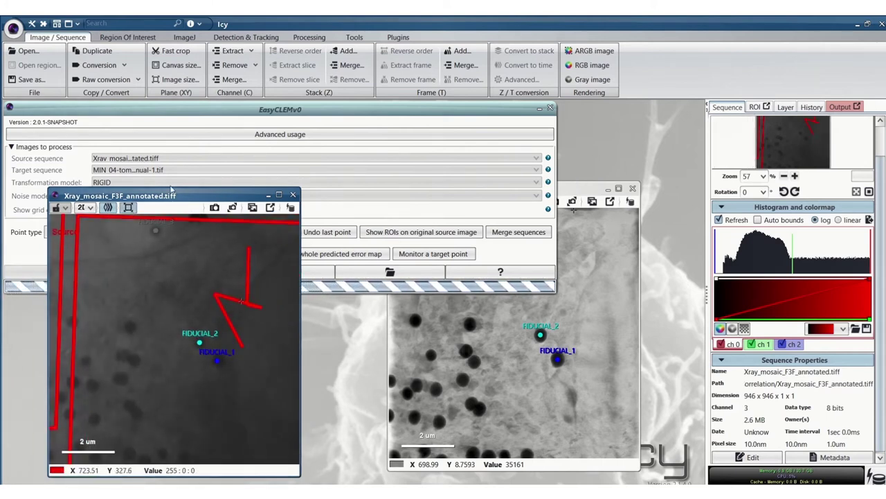
left_click(572, 187)
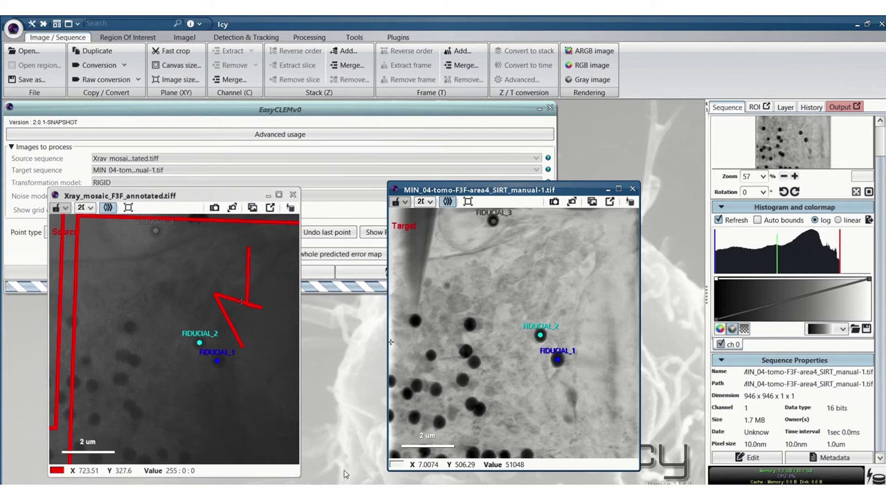
- Link the mosaic and tomogram viewers to the same green sync group
left_click(57, 207)
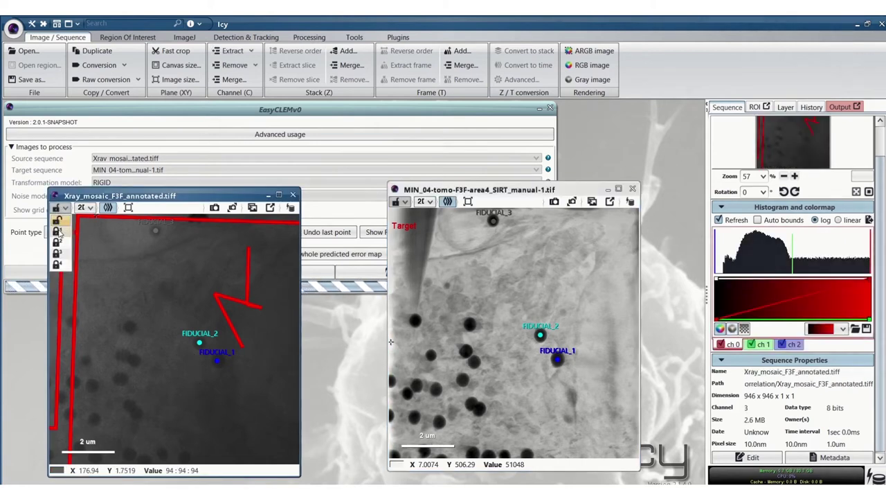
left_click(57, 231)
left_click(396, 201)
left_click(398, 225)
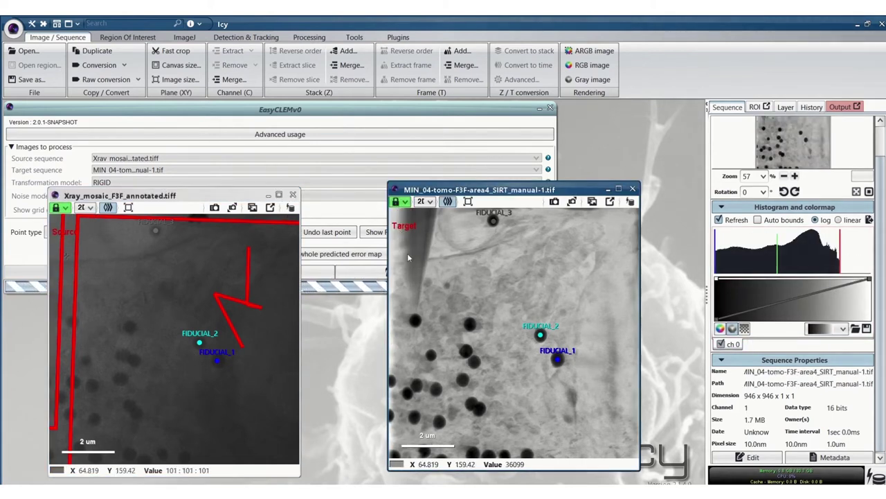
- Recentre FIDUCIAL_1 and FIDUCIAL_2 on their bead centres in both the mosaic and tomogram
scroll(505, 233, "up", 8)
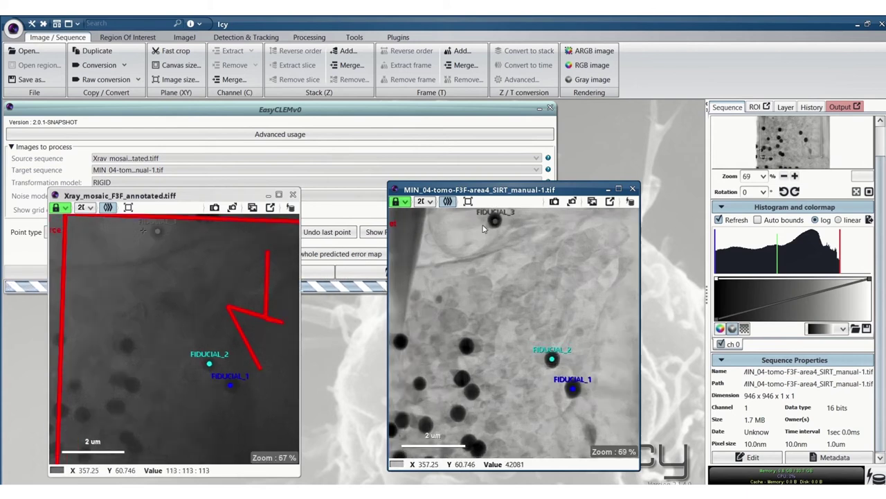
left_click_drag(777, 131, 784, 104)
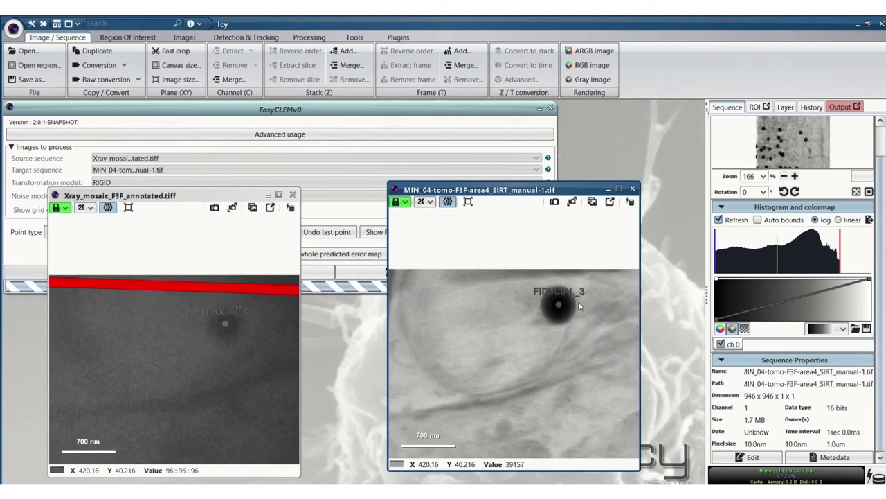
scroll(579, 305, "down", 6)
left_click_drag(779, 140, 807, 142)
scroll(468, 317, "up", 4)
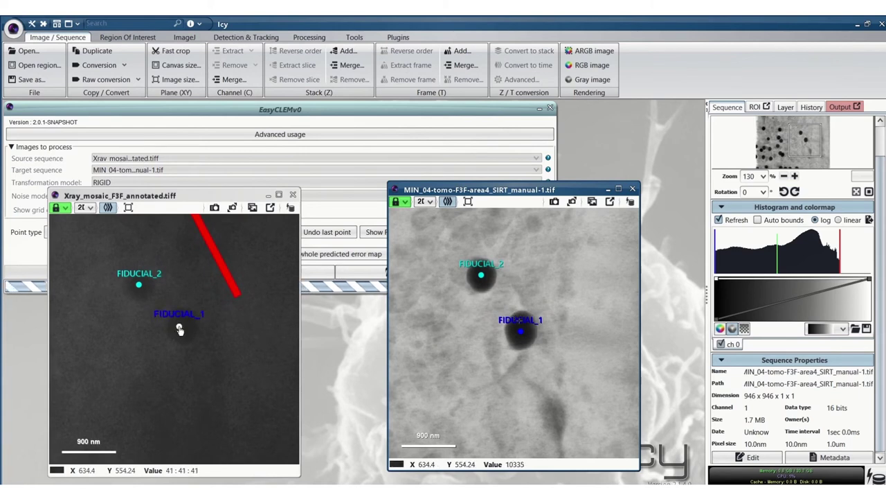
left_click_drag(179, 330, 184, 334)
left_click_drag(140, 294, 140, 292)
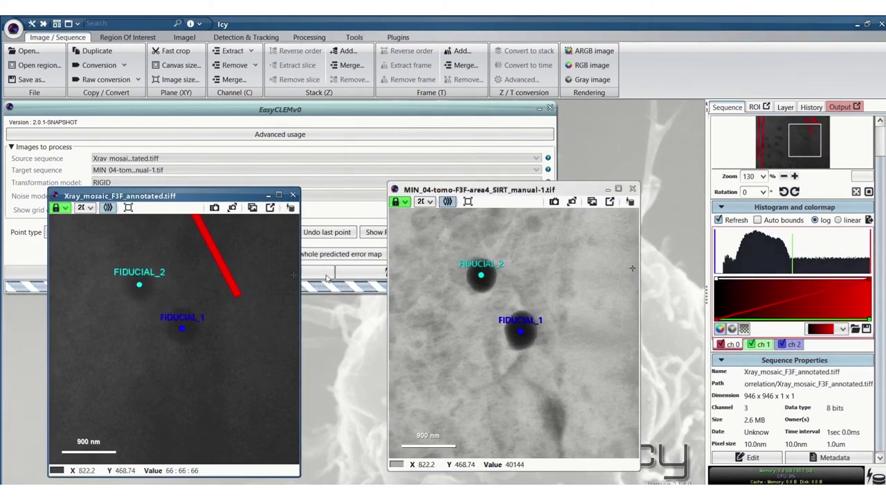
left_click_drag(476, 276, 482, 278)
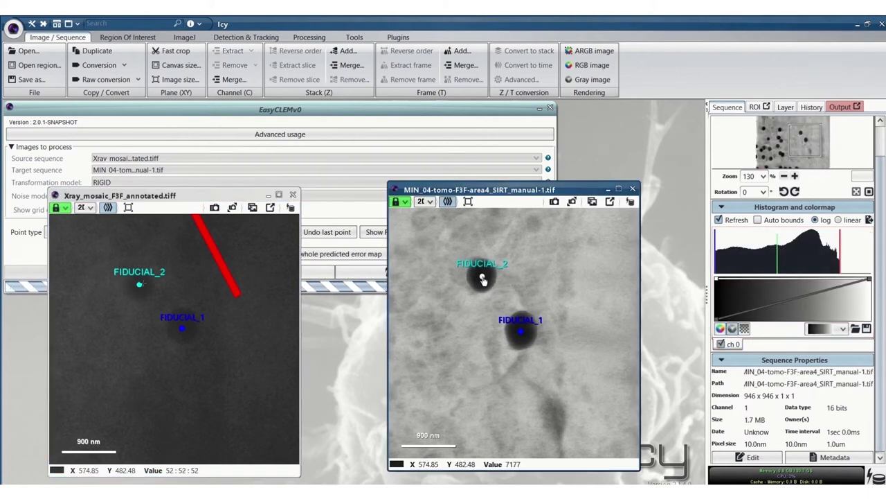
left_click_drag(521, 335, 521, 332)
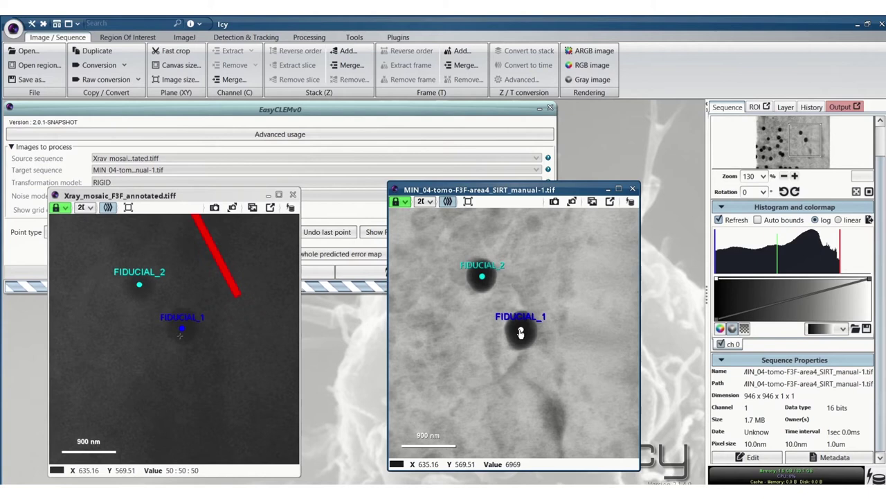
- Zoom out and pan the linked views to reveal more beads
scroll(521, 333, "down", 5)
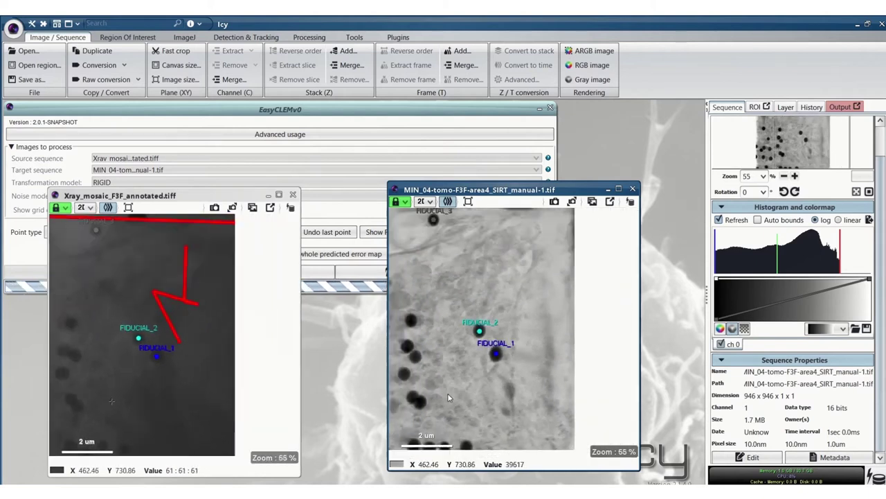
scroll(407, 405, "down", 2)
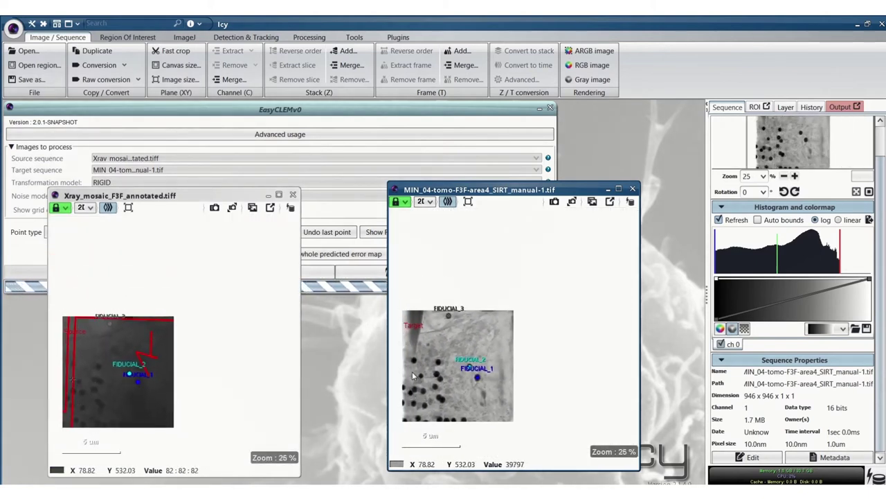
scroll(426, 331, "up", 4)
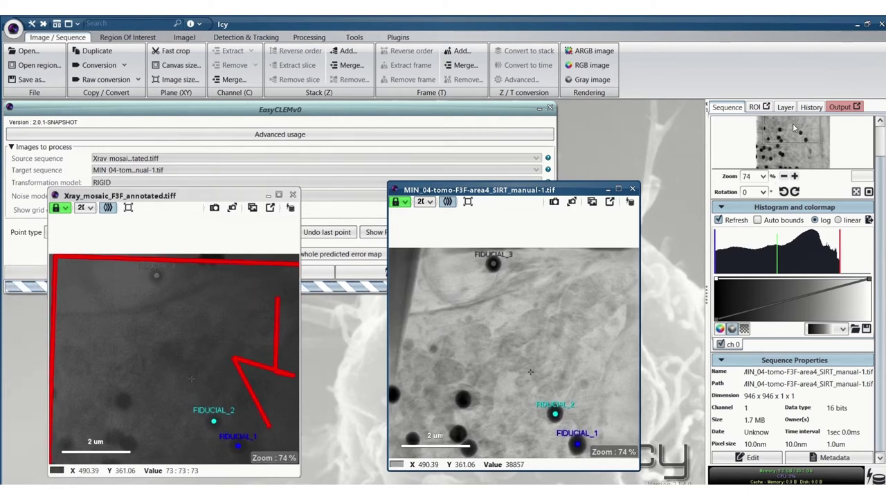
left_click_drag(787, 128, 789, 145)
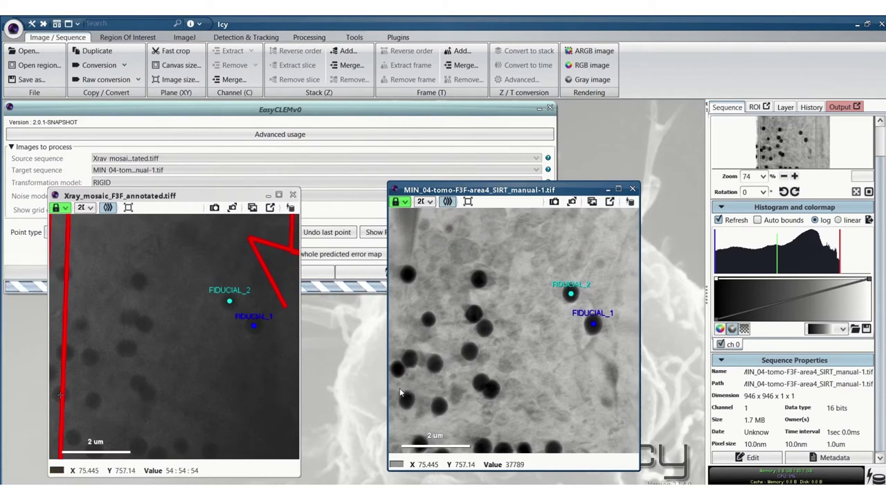
- Add FIDUCIAL_4, FIDUCIAL_5 and FIDUCIAL_6 and centre each on its matching bead in both images
left_click(399, 390)
left_click_drag(400, 393, 409, 403)
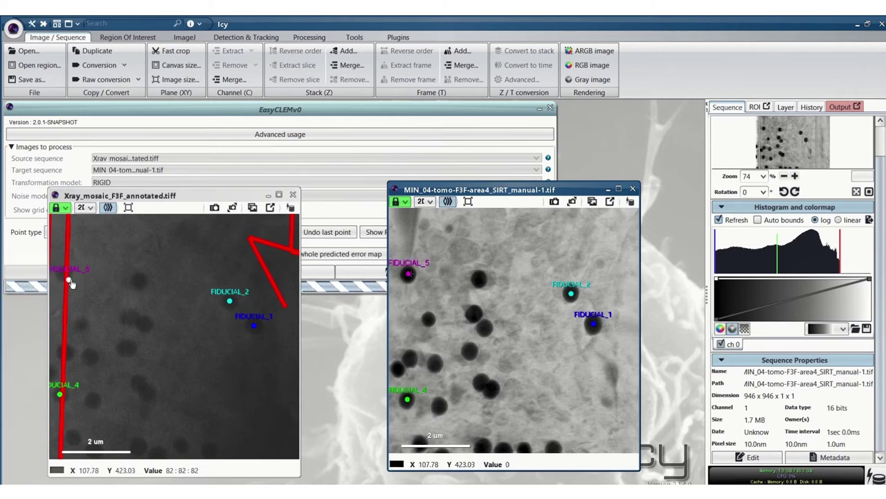
left_click_drag(69, 282, 62, 277)
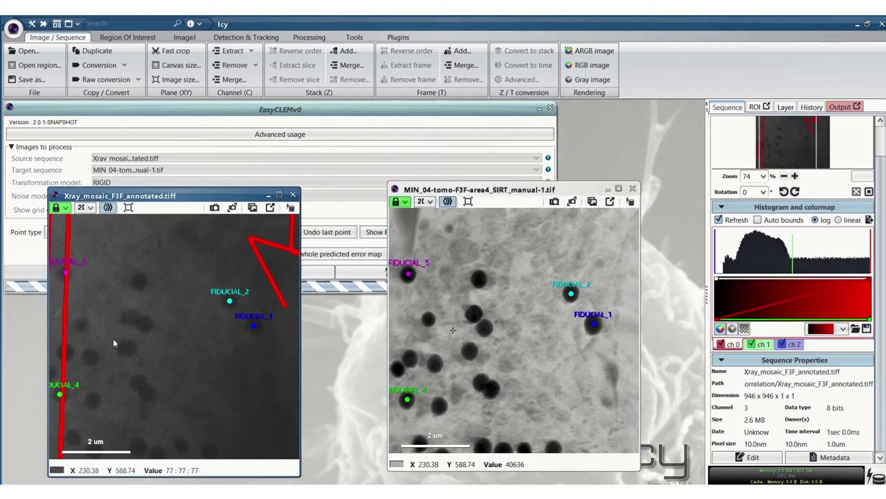
scroll(125, 364, "down", 5)
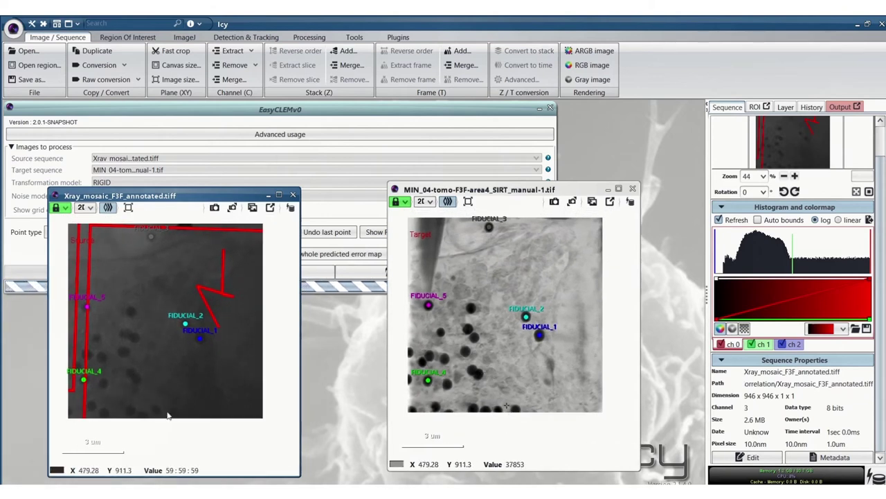
scroll(167, 415, "up", 5)
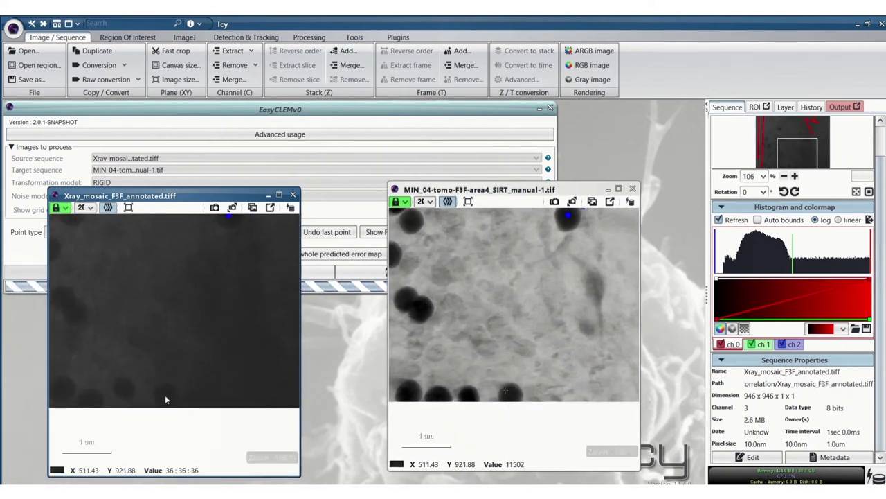
left_click(164, 395)
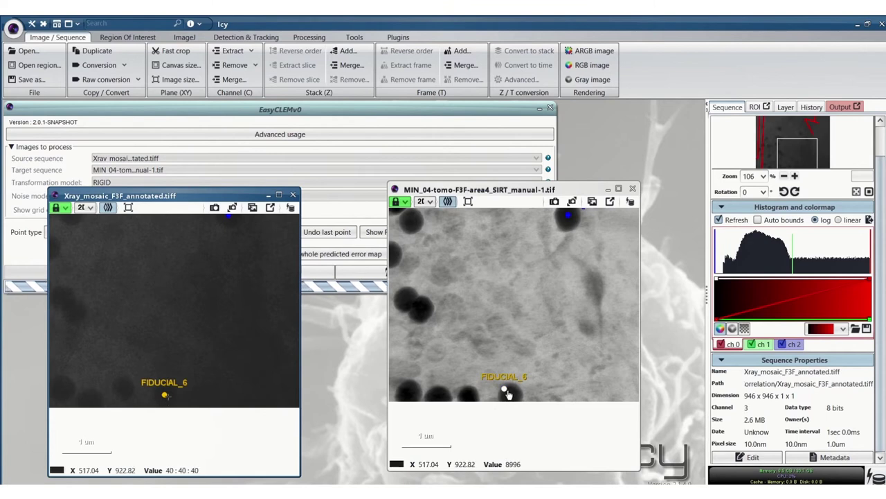
left_click_drag(508, 394, 509, 398)
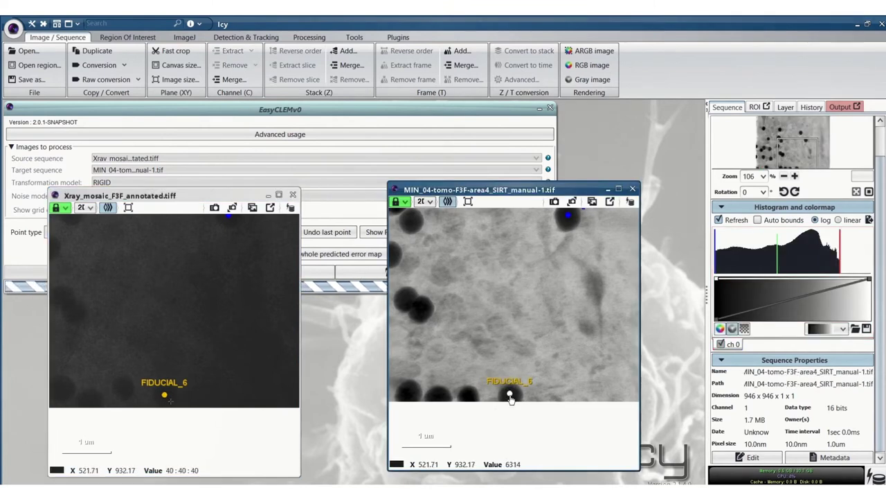
left_click(495, 108)
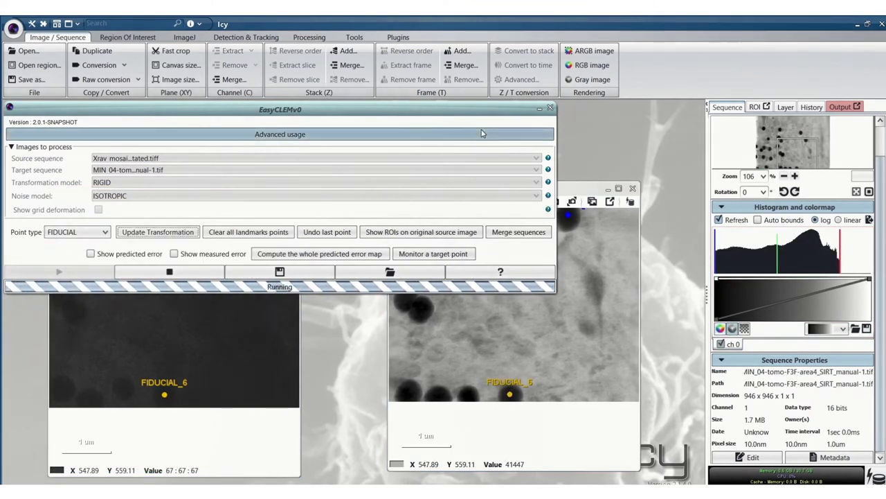
- Recompute the transformation with all six pairs and merge the sequences into a Merged image
left_click(158, 232)
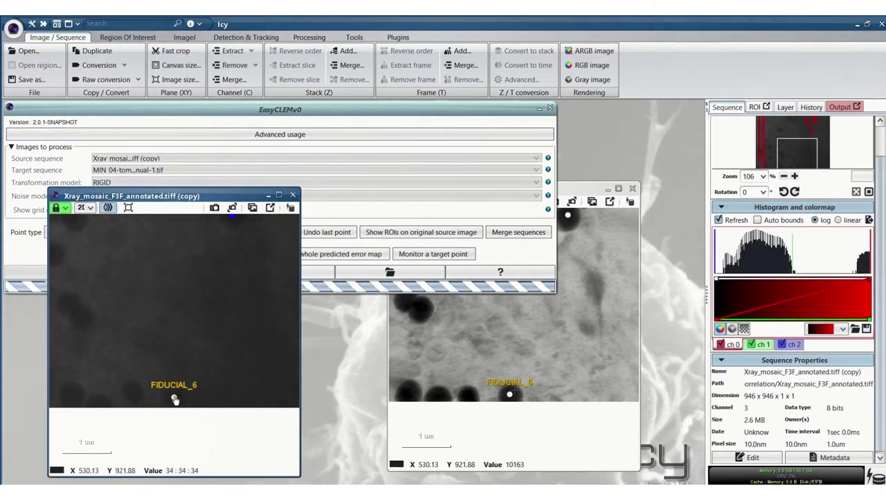
scroll(165, 337, "down", 2)
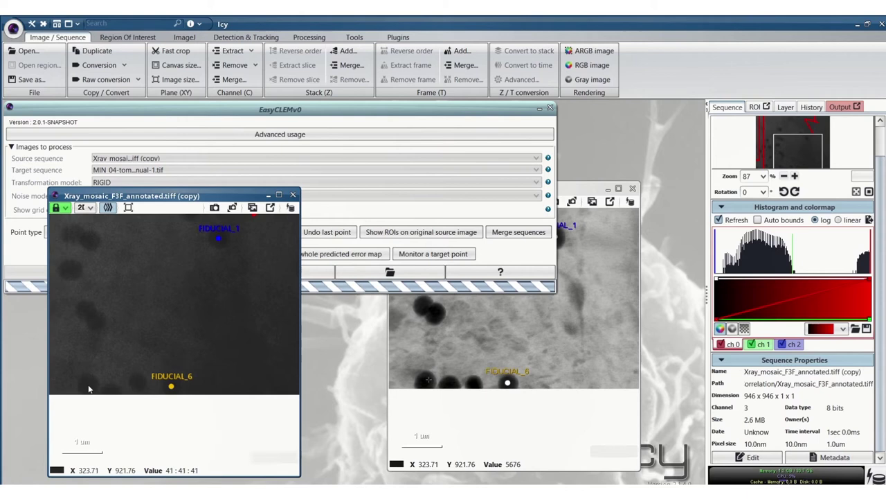
scroll(87, 367, "down", 1)
scroll(83, 361, "down", 2)
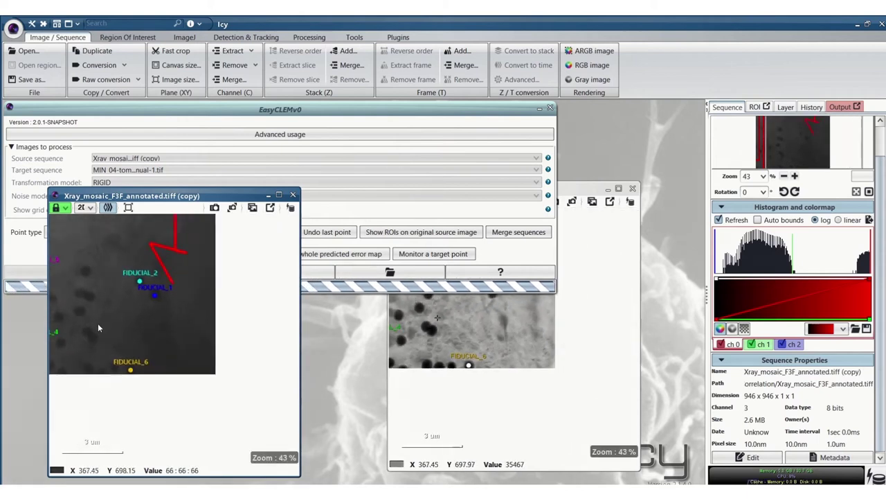
left_click(529, 236)
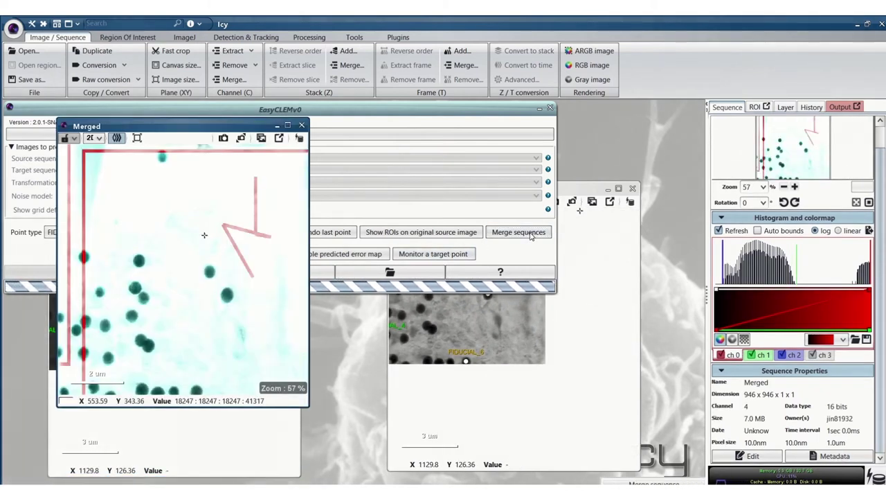
left_click_drag(173, 120, 472, 128)
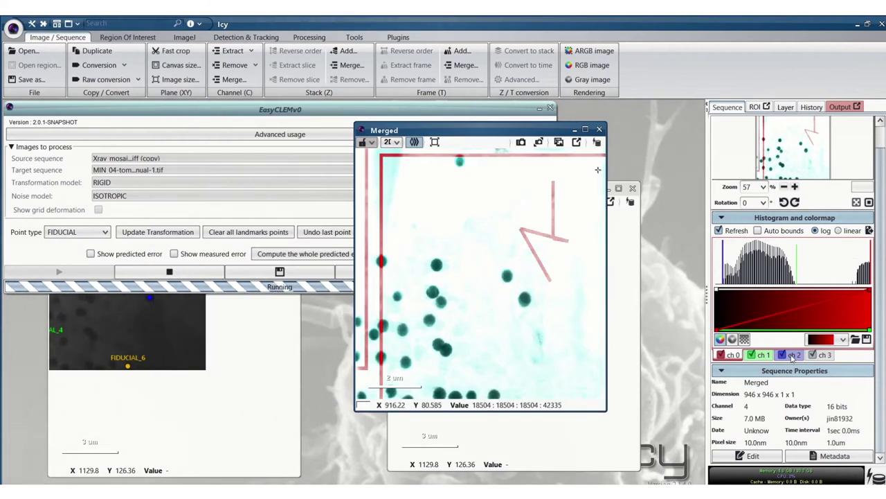
- Toggle channels ch 0 to ch 3 of the Merged image to compare each contribution
left_click(813, 355)
left_click(813, 354)
left_click(783, 355)
left_click(752, 354)
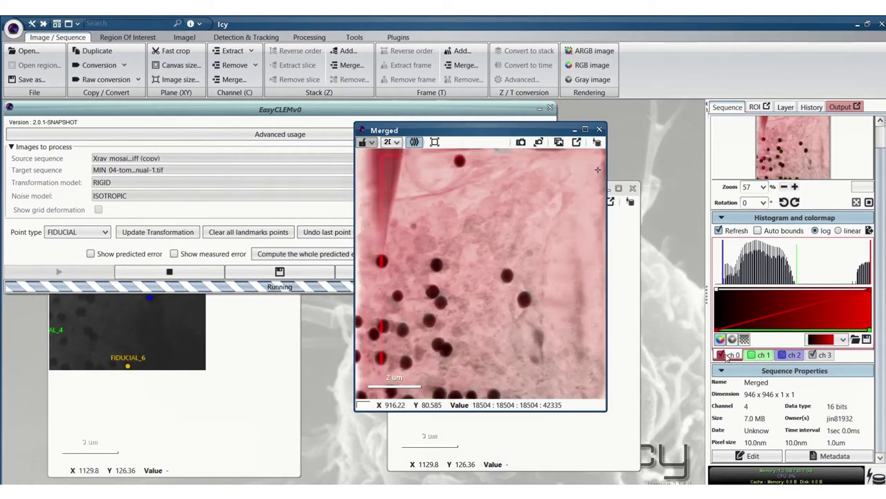
left_click(721, 355)
left_click(720, 354)
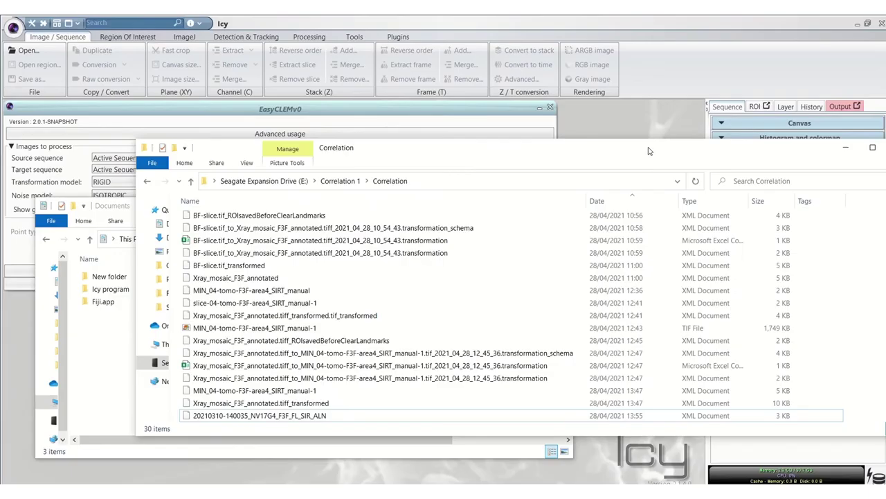
- Select the three transformation_schema files in the Correlation folder and copy them
left_click_drag(648, 151, 679, 130)
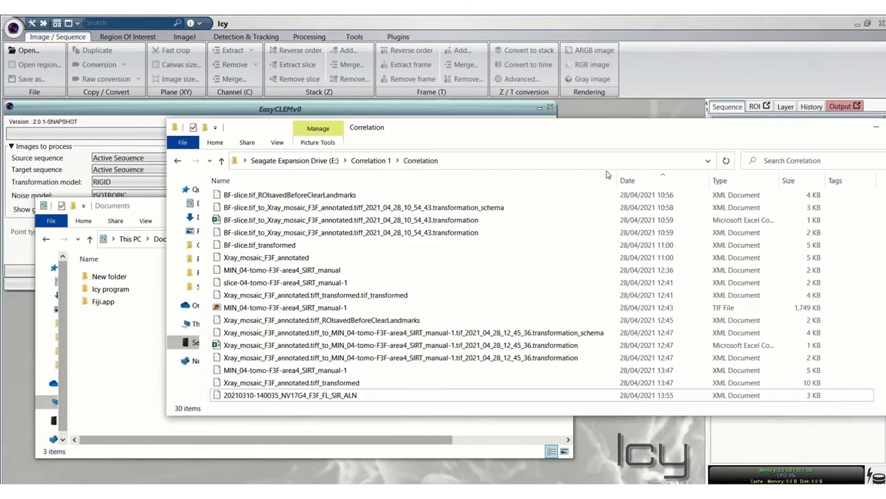
left_click(491, 211)
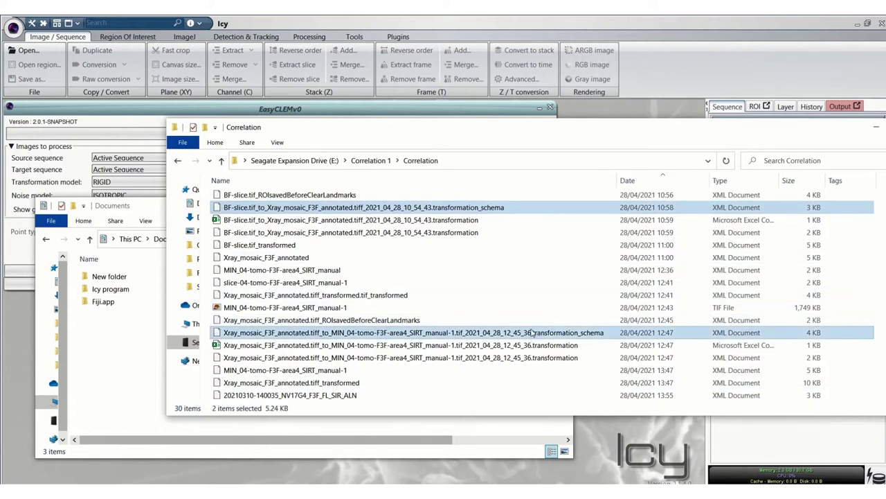
scroll(546, 231, "up", 2)
left_click(524, 207, "ctrl")
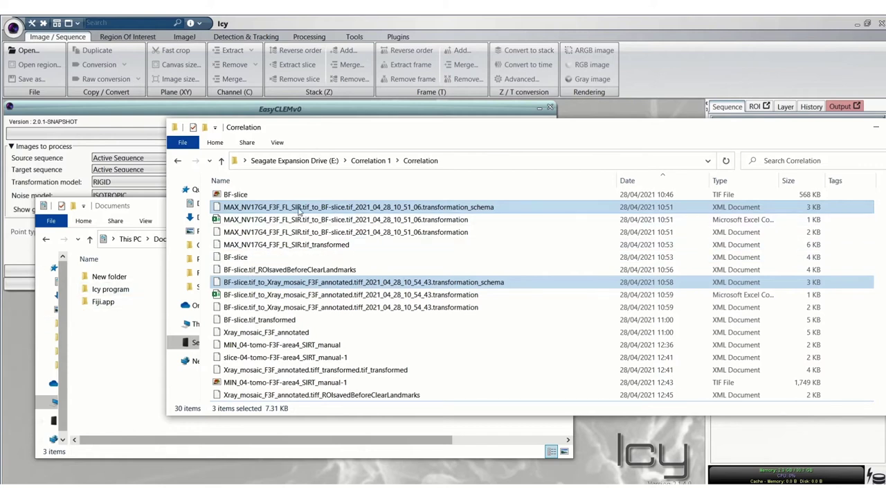
right_click(299, 208)
left_click(308, 357)
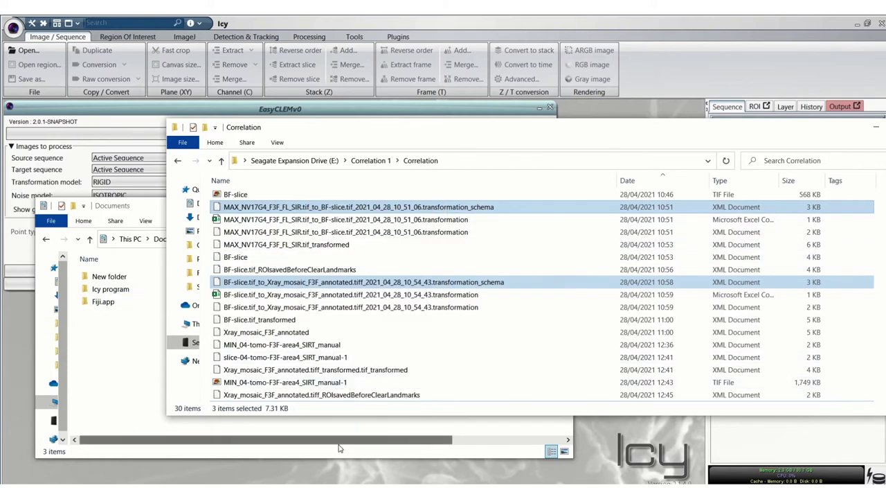
- Paste the three schema files into the Documents folder
left_click(358, 427)
right_click(150, 342)
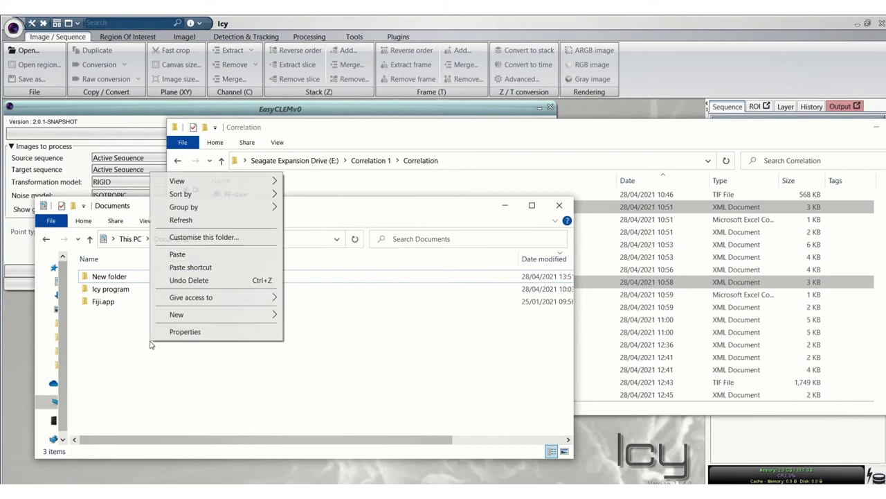
left_click(177, 254)
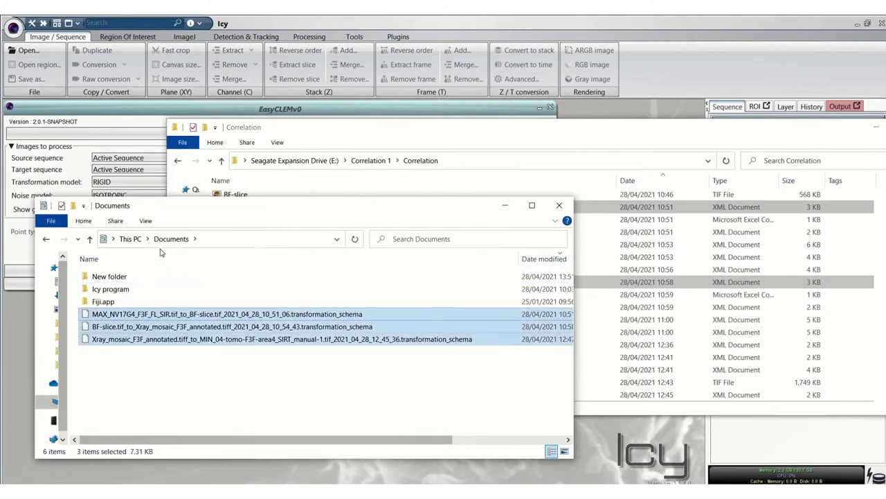
left_click(142, 375)
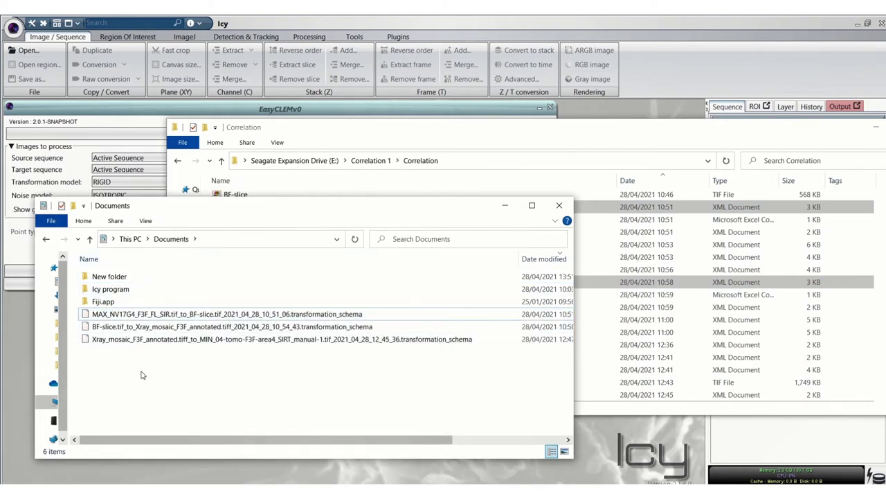
- Launch the Compute cascading transformation schema utility from EasyCLEM's Advanced usage
left_click(141, 109)
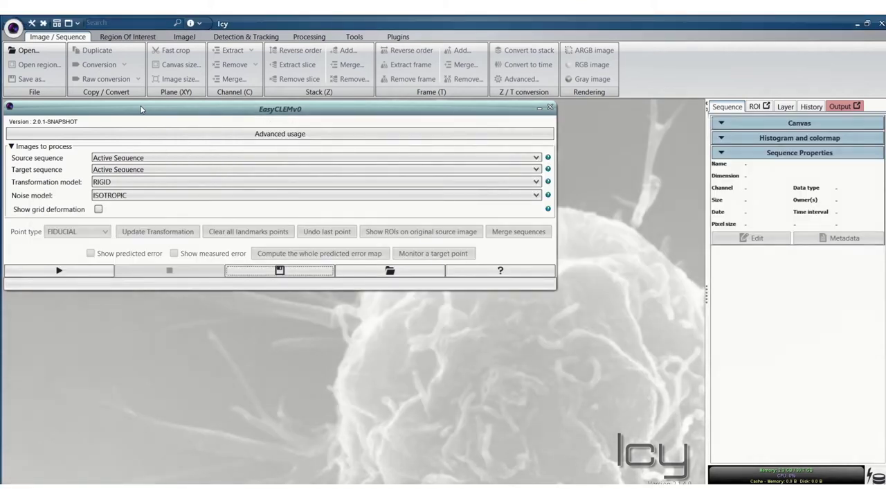
left_click(169, 137)
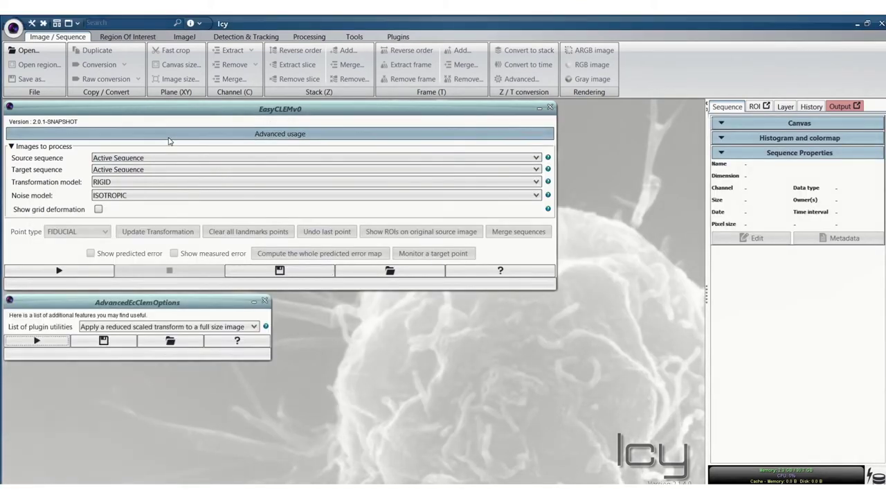
left_click(127, 327)
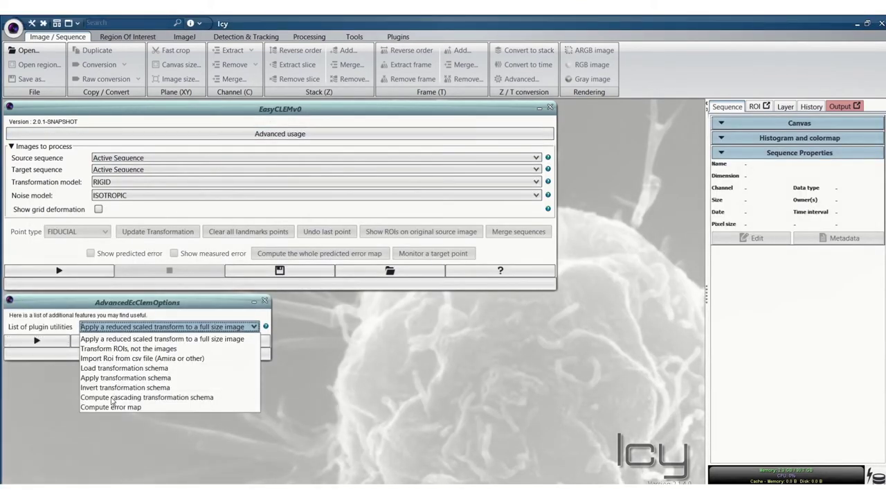
left_click(111, 397)
left_click(37, 340)
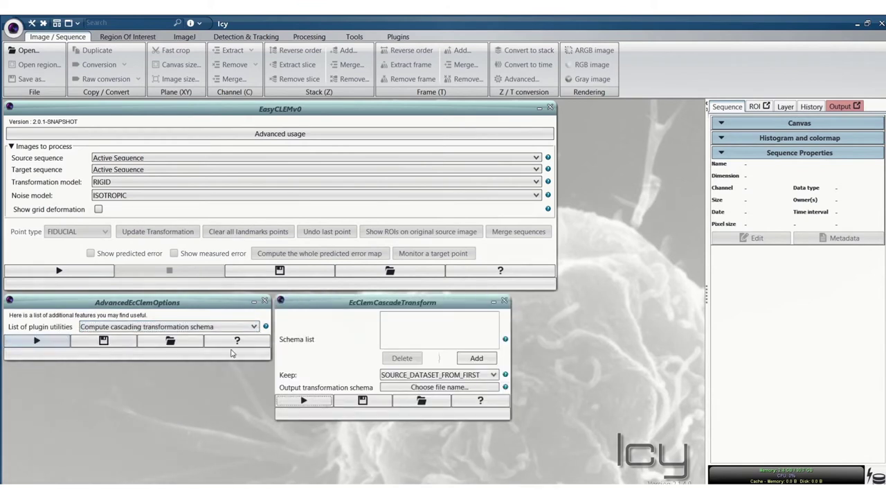
- Cascade the MAX_NV17G4, BF-slice and Xray_mosaic schemas into output file 3dschema.xml
left_click(466, 361)
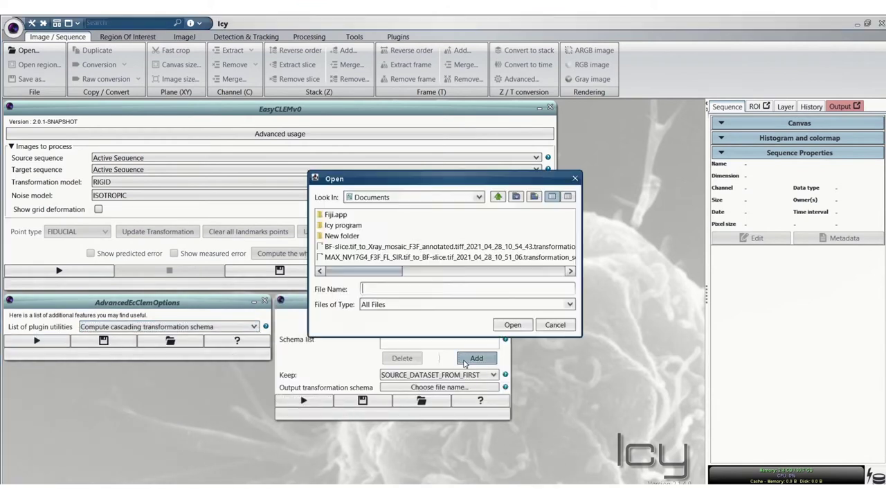
left_click(372, 257)
left_click(511, 324)
left_click(476, 358)
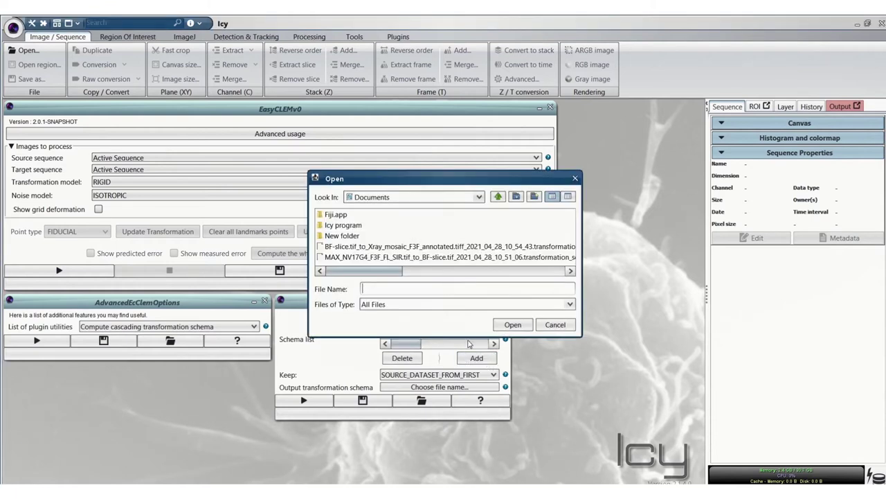
left_click(433, 247)
left_click(512, 324)
left_click(476, 358)
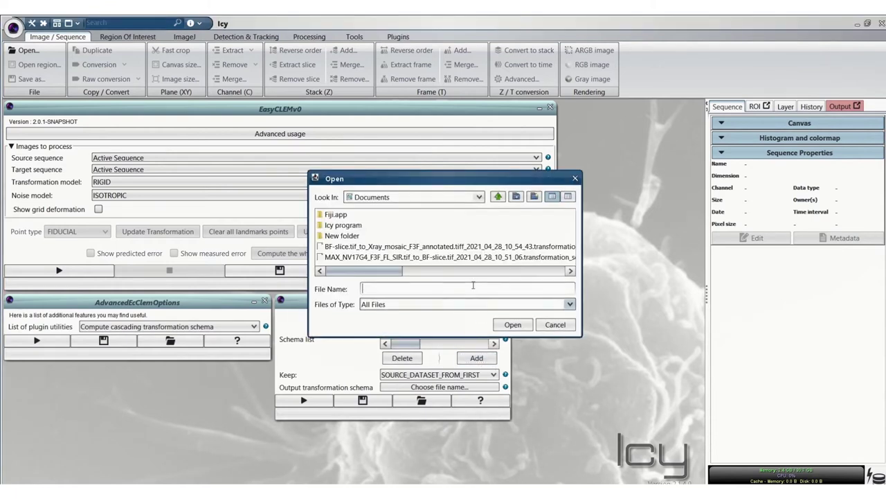
left_click(376, 216)
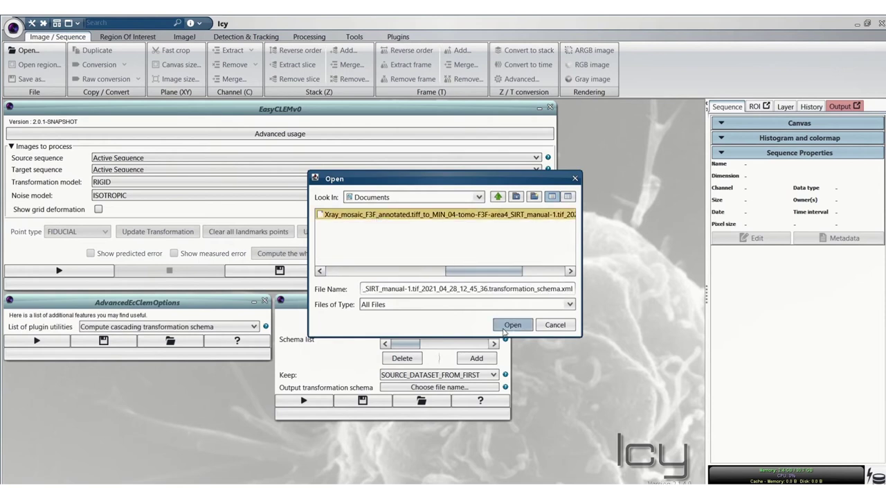
left_click(512, 324)
left_click(468, 387)
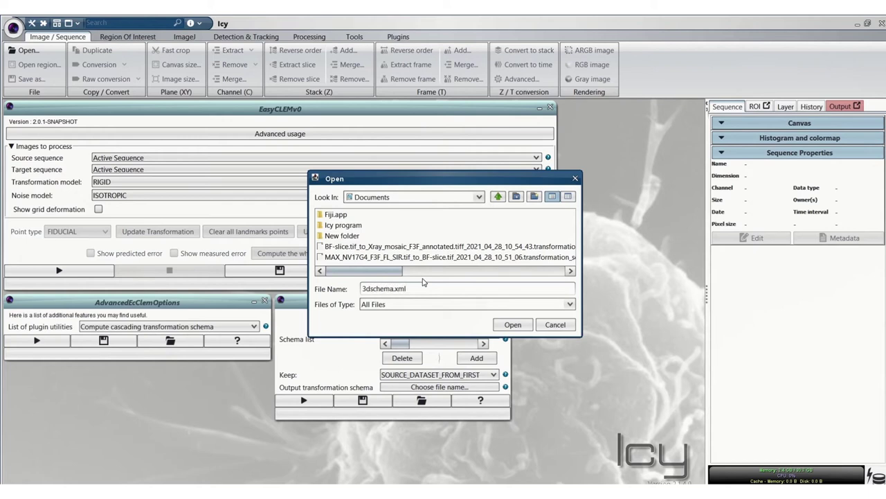
left_click(511, 324)
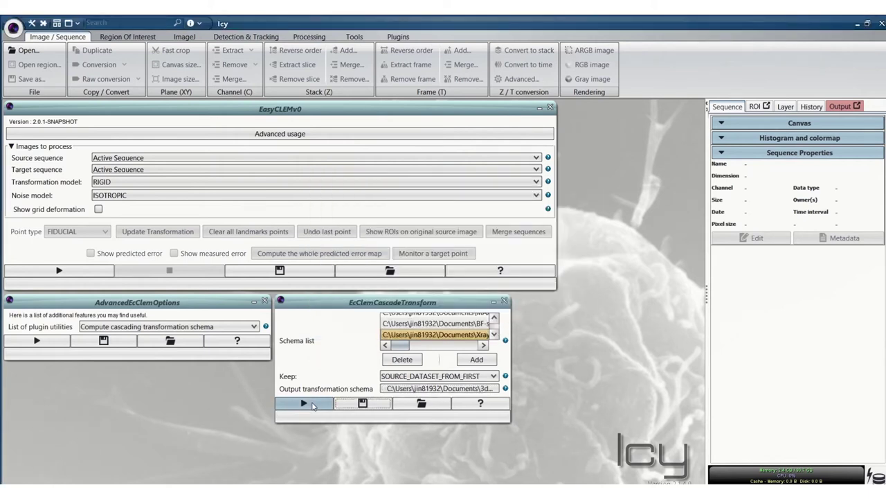
- Confirm 3dschema in Documents, then close the cascade and advanced utility windows
mouse_move(297, 492)
left_click(239, 453)
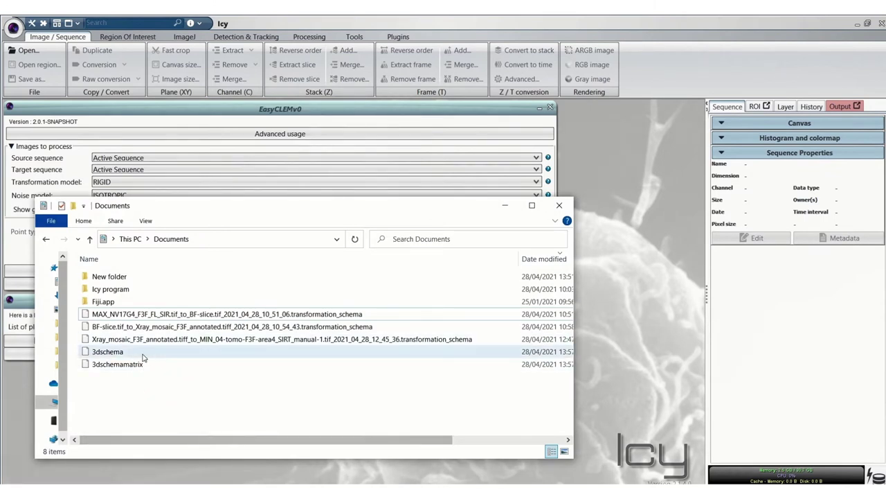
left_click(497, 206)
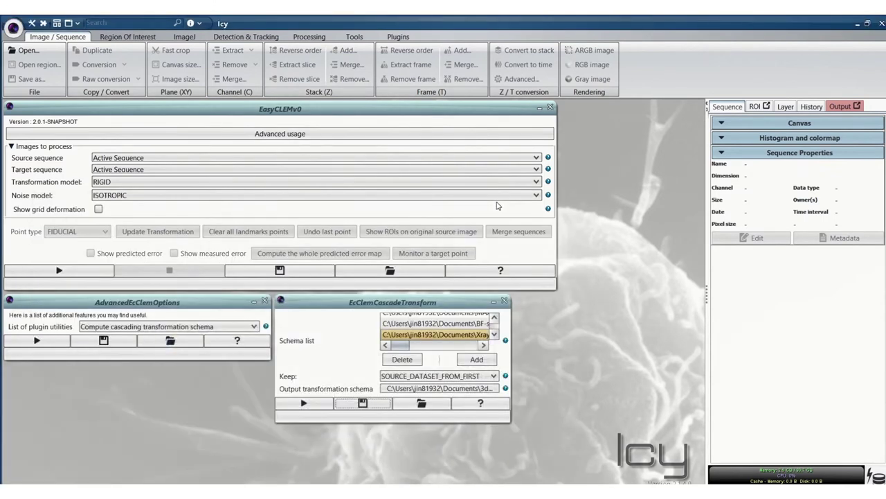
left_click(504, 302)
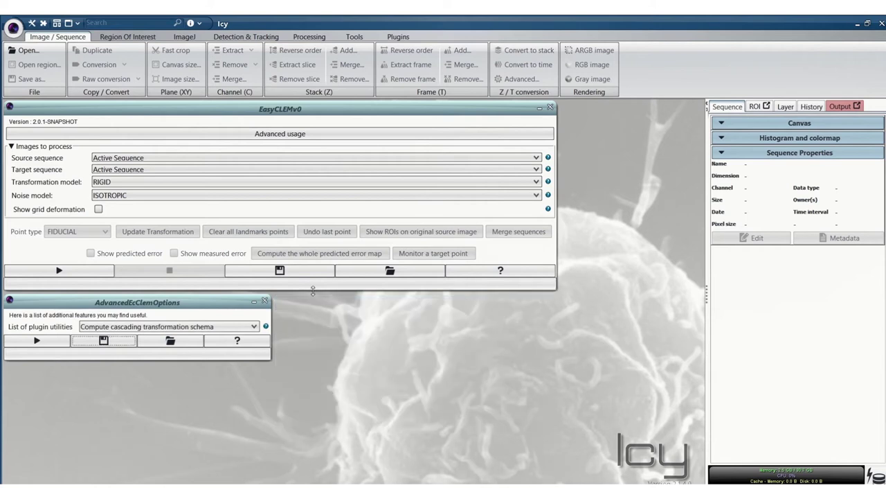
left_click(264, 302)
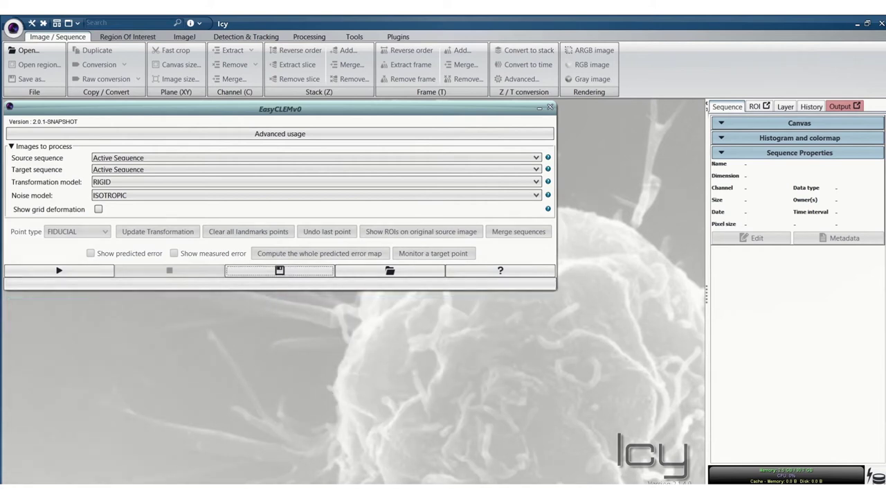
left_click(356, 450)
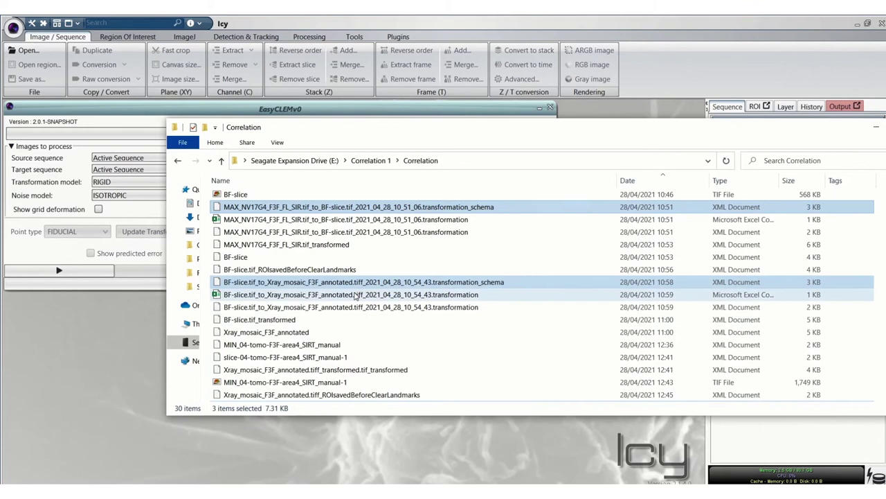
scroll(346, 332, "up", 3)
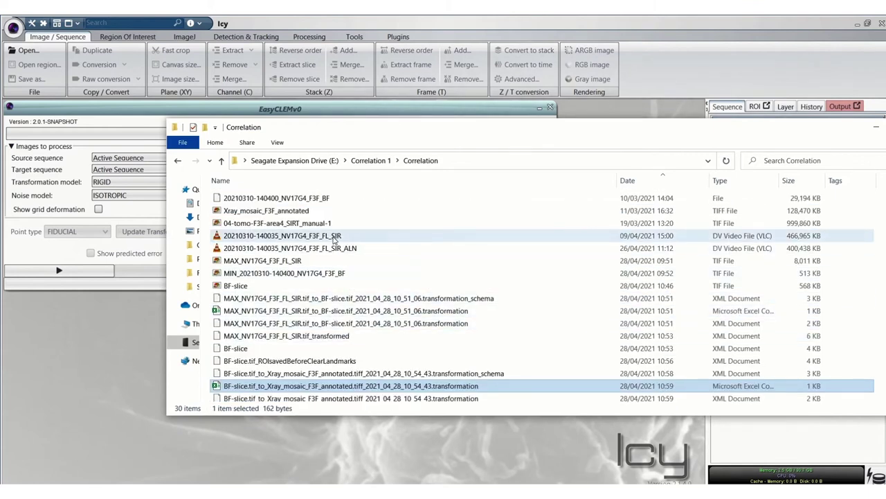
left_click_drag(334, 251, 94, 345)
left_click_drag(168, 123, 531, 186)
- Launch EasyCLEM's apply-transformation-schema utility from the advanced tools
left_click(302, 134)
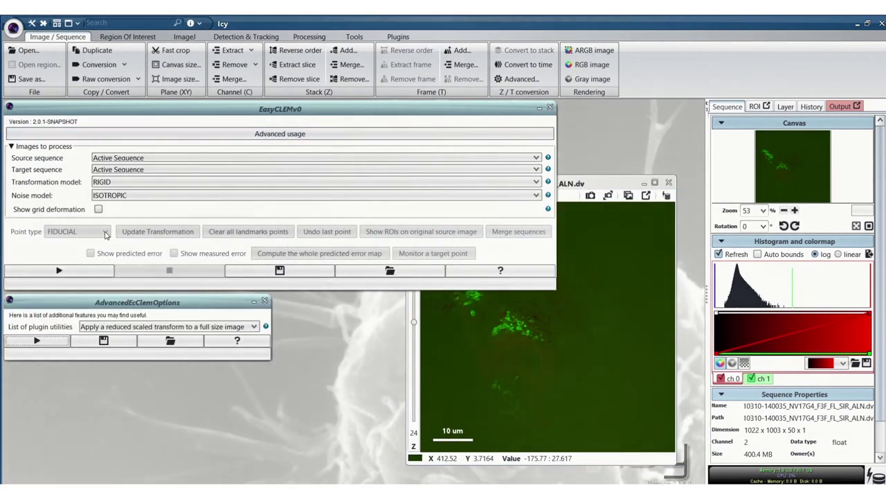
left_click(108, 328)
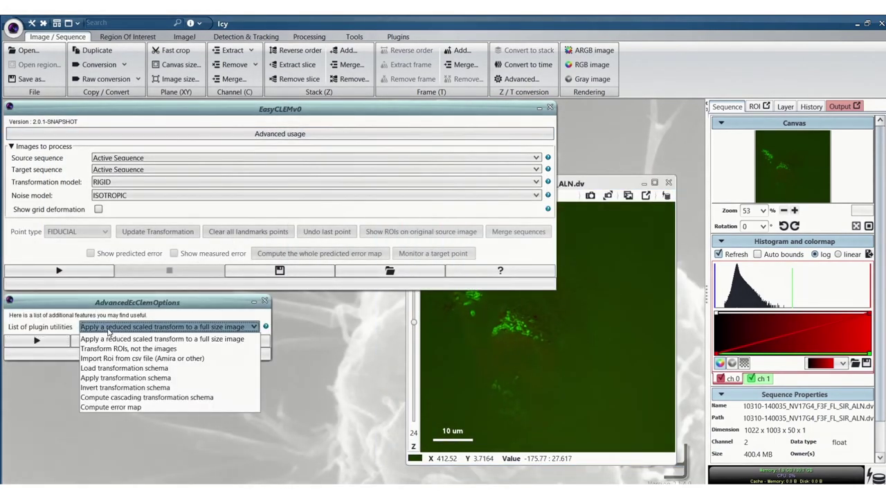
left_click(108, 377)
left_click(36, 340)
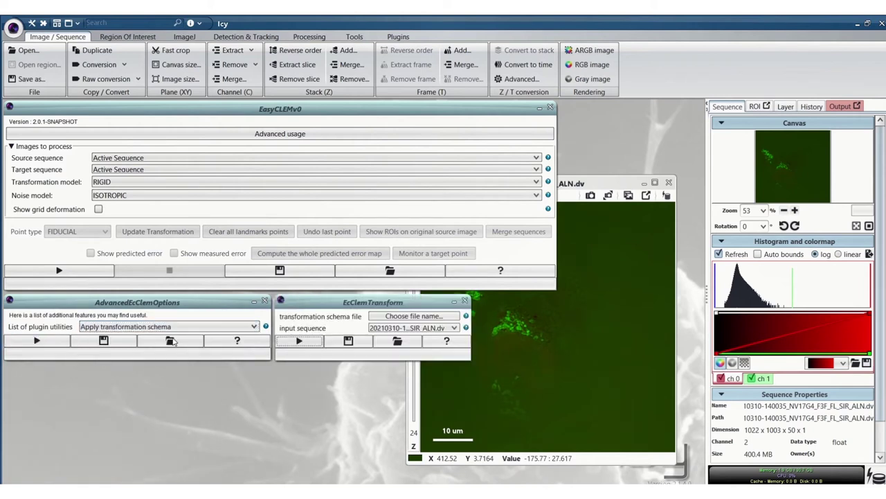
- Apply 3dschema.xml to the SIM stack and step the transformed copy to slice 36
left_click(417, 316)
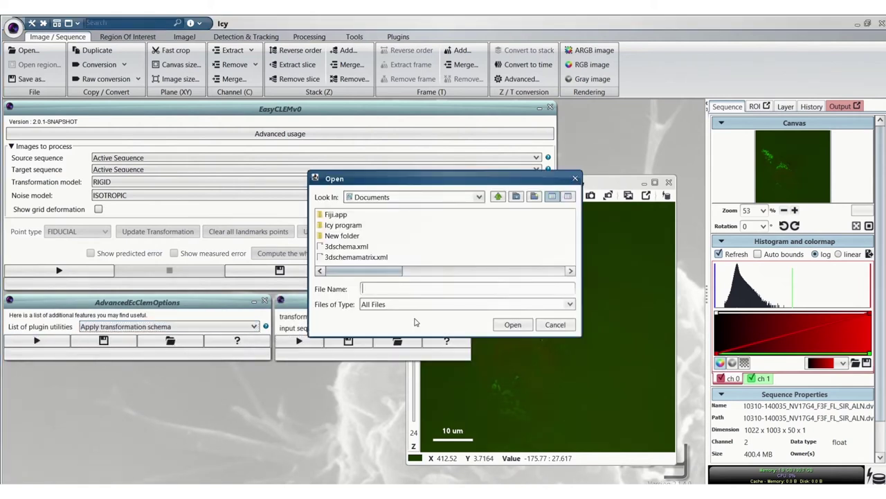
left_click(346, 246)
left_click(502, 323)
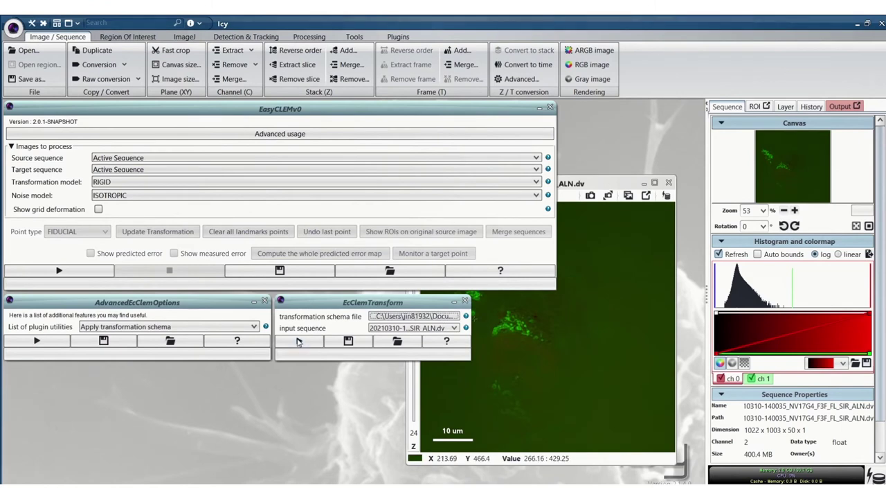
left_click(298, 341)
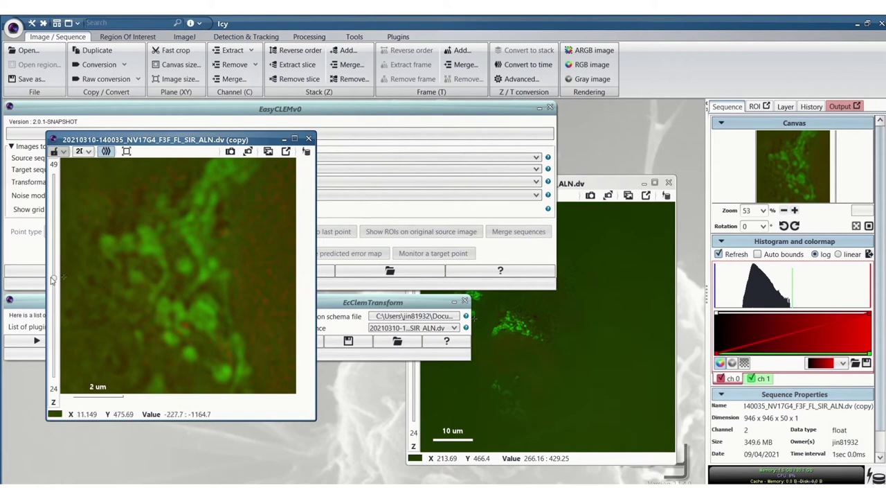
left_click_drag(53, 279, 53, 244)
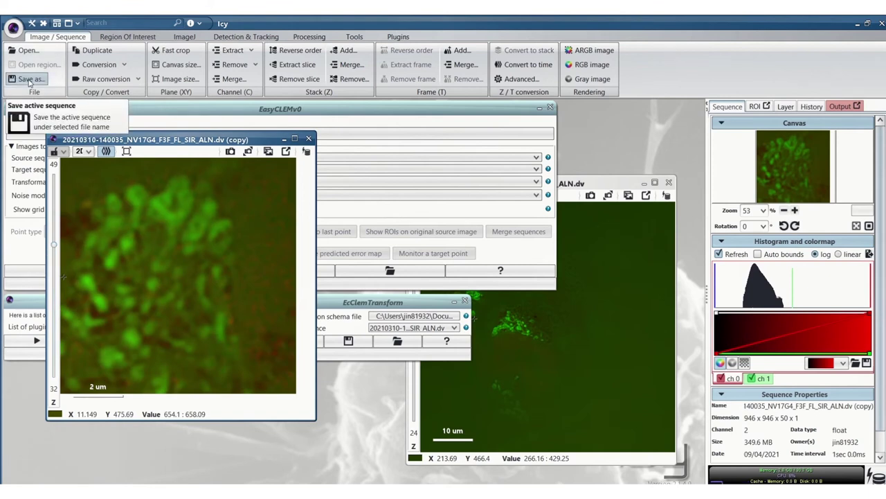
mouse_move(322, 19)
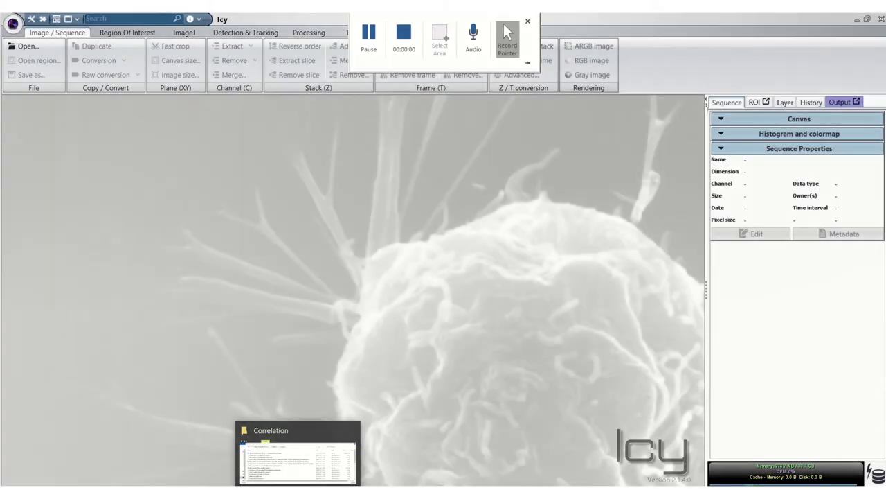
left_click(298, 457)
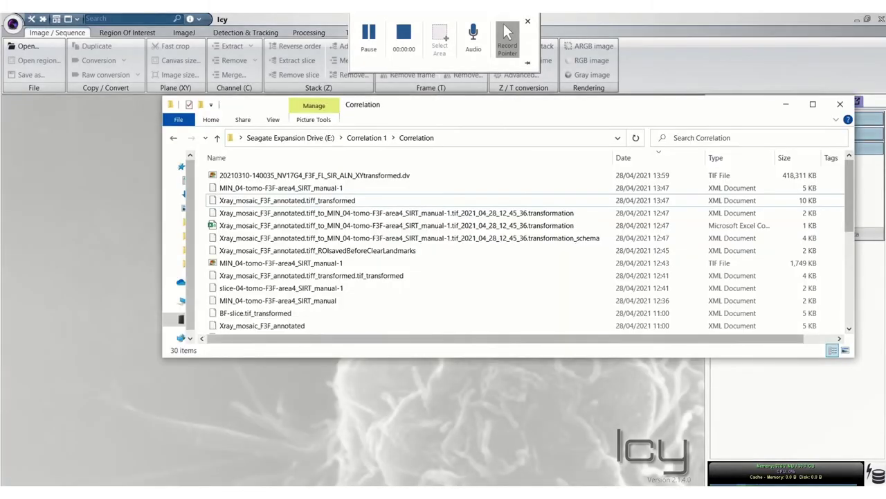
left_click(306, 175)
left_click_drag(280, 175, 31, 297)
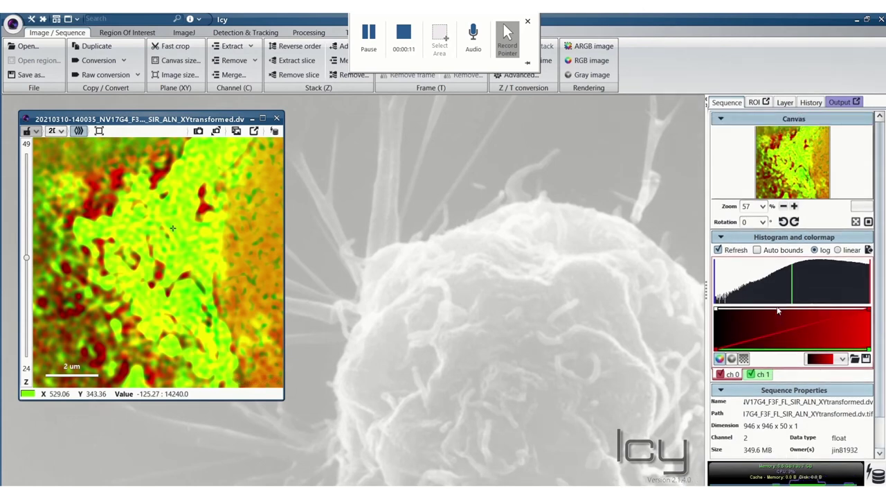
- Auto-rescale the SIM image display and open 04-tomo-F3F-area4_SIRT_manual-1.tif in Icy
left_click(757, 250)
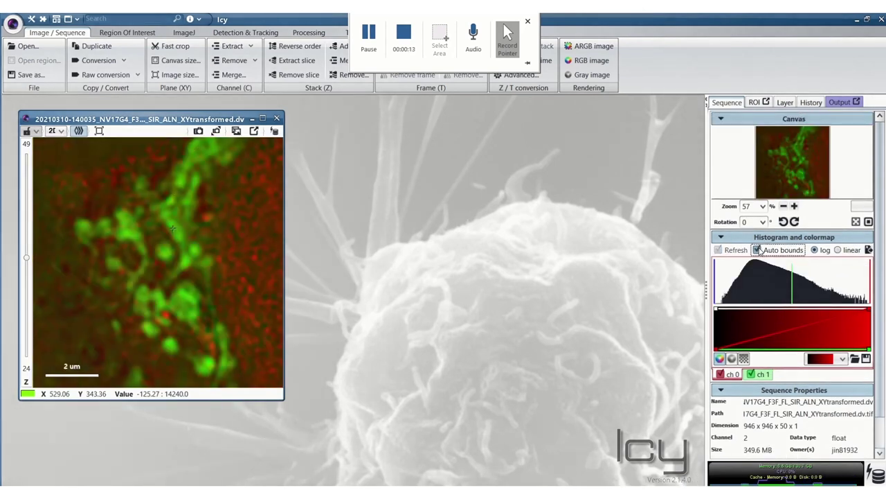
key("alt+Tab")
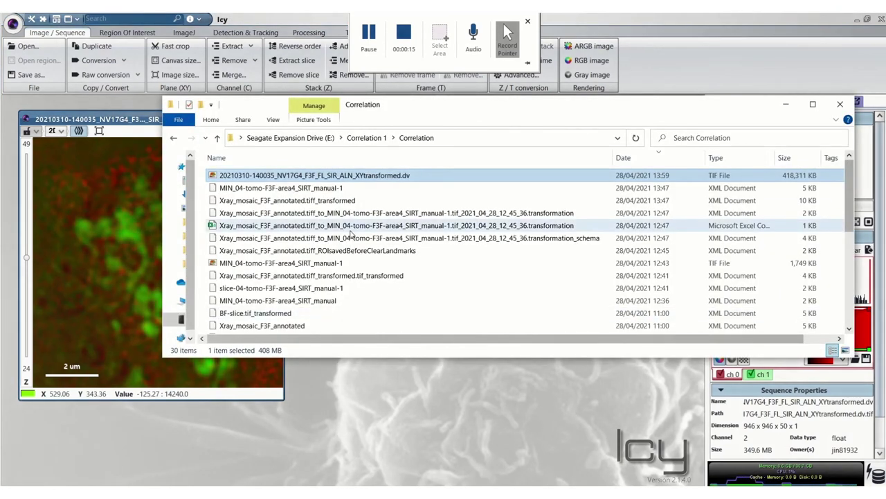
scroll(353, 238, "down", 5)
left_click(459, 301)
left_click_drag(255, 309, 378, 413)
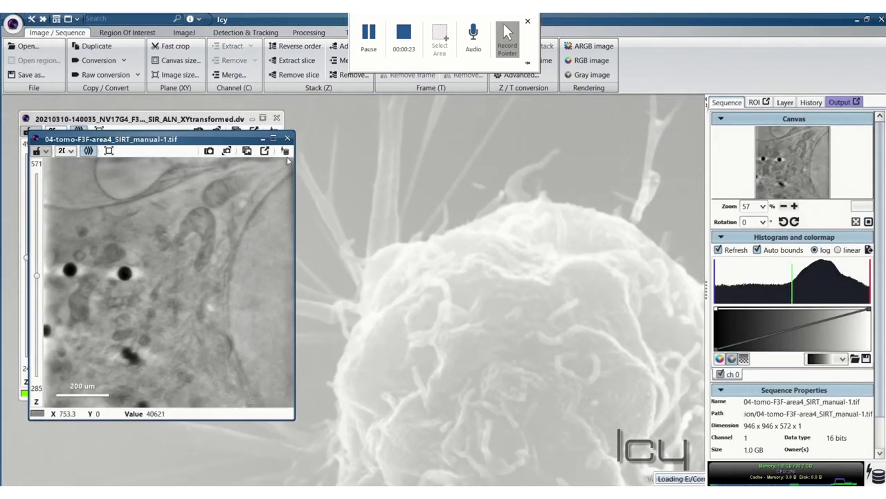
- Set the tomogram's X and Z pixel sizes to 10 nm in Sequence Properties
scroll(801, 439, "down", 3)
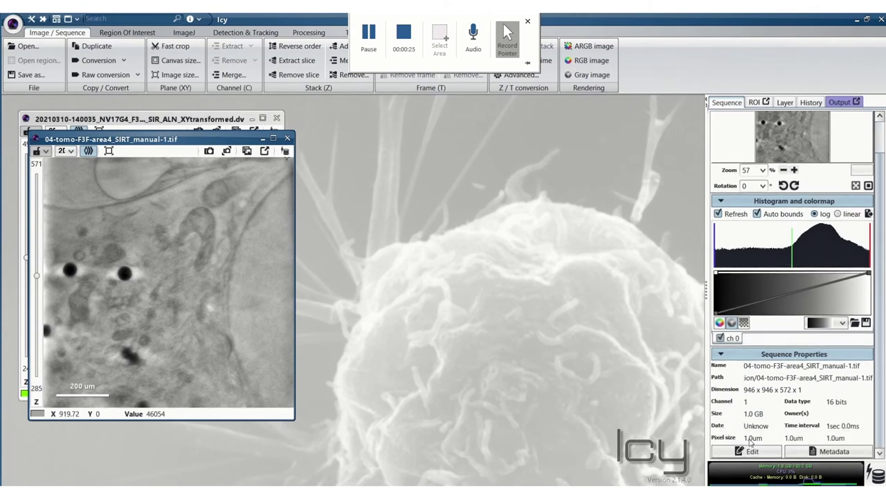
left_click(749, 451)
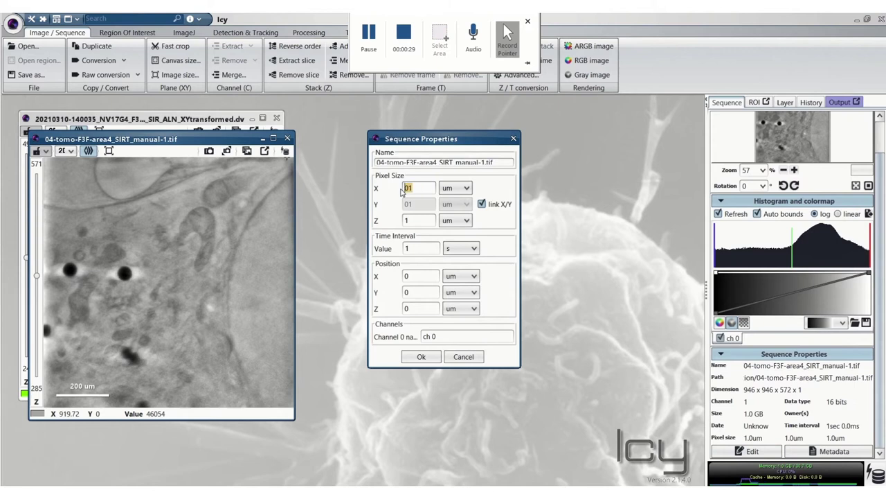
type("10")
left_click(455, 188)
left_click(456, 223)
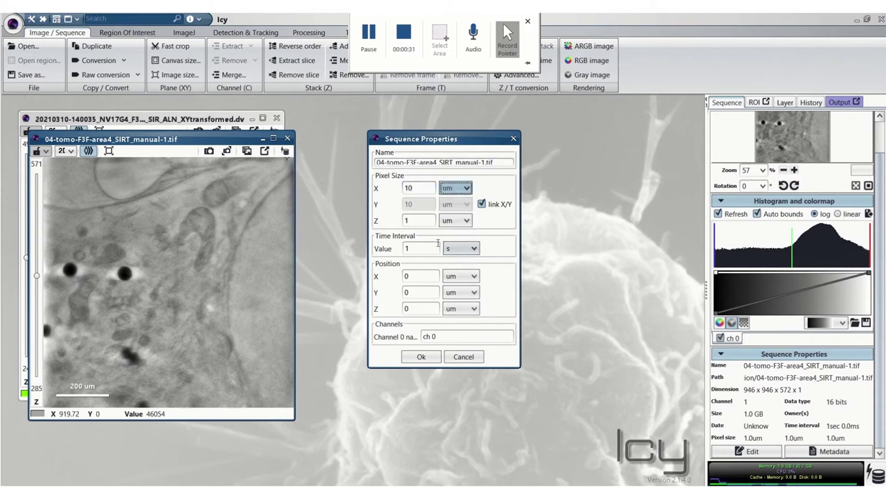
left_click(421, 221)
type("0")
left_click(456, 220)
left_click(454, 284)
left_click(420, 356)
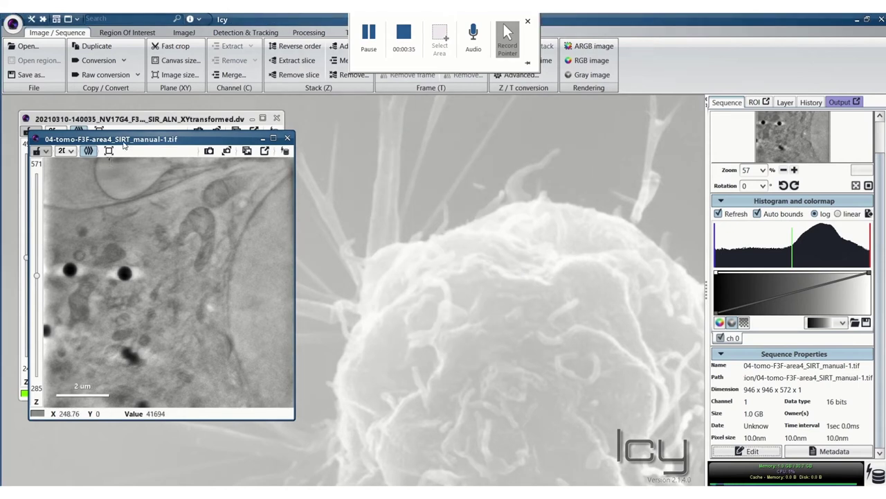
- Arrange both windows and raise the tomogram and SIM red channel lower display bounds
left_click_drag(124, 145, 477, 184)
left_click_drag(716, 227, 788, 230)
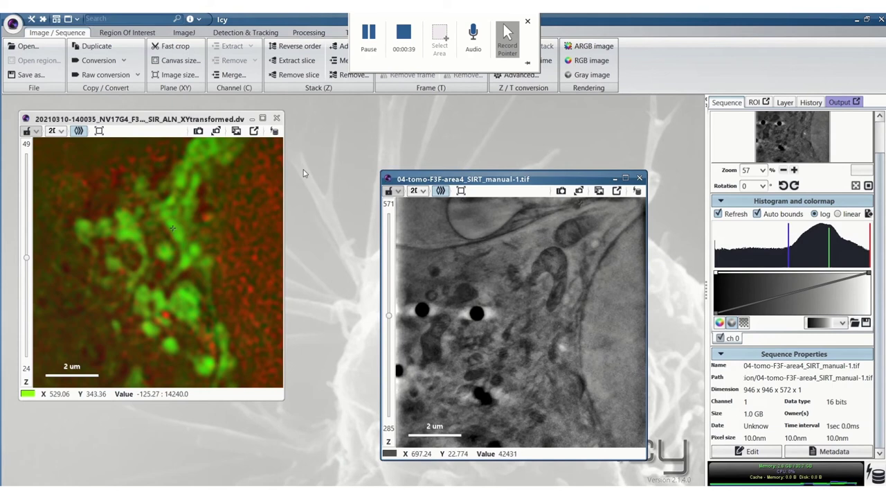
left_click_drag(173, 121, 241, 194)
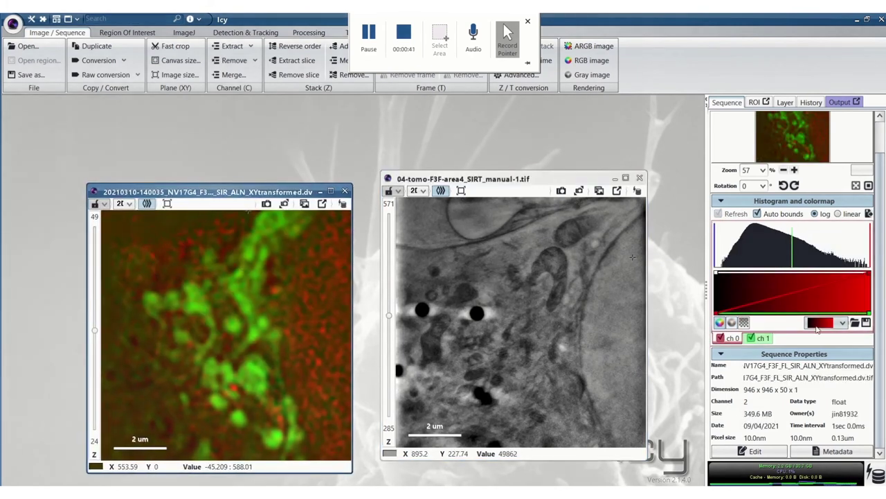
left_click(764, 338)
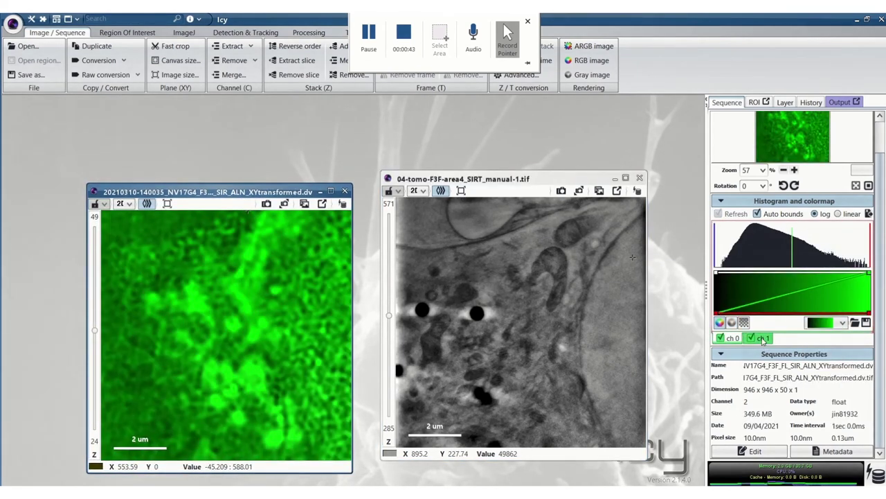
left_click(722, 338)
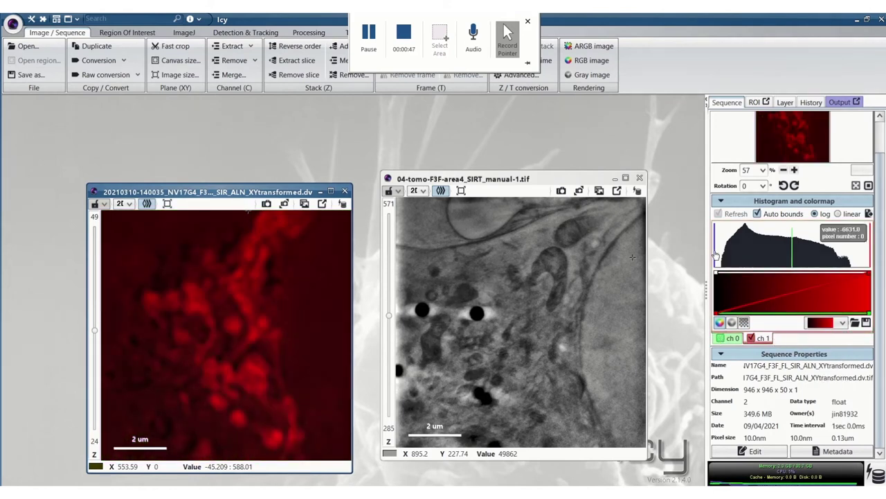
left_click_drag(720, 254, 749, 255)
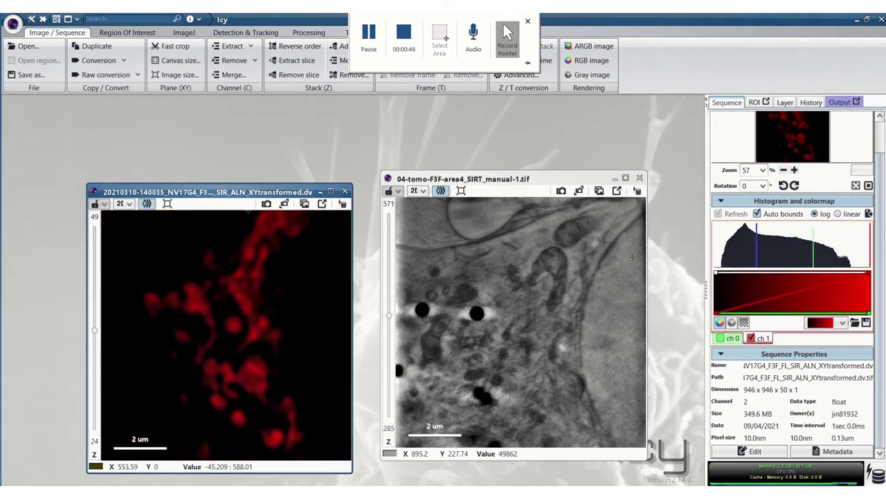
- Launch EasyCLEMv0 with the 04-tomo tomogram as target and start the registration
type("easy")
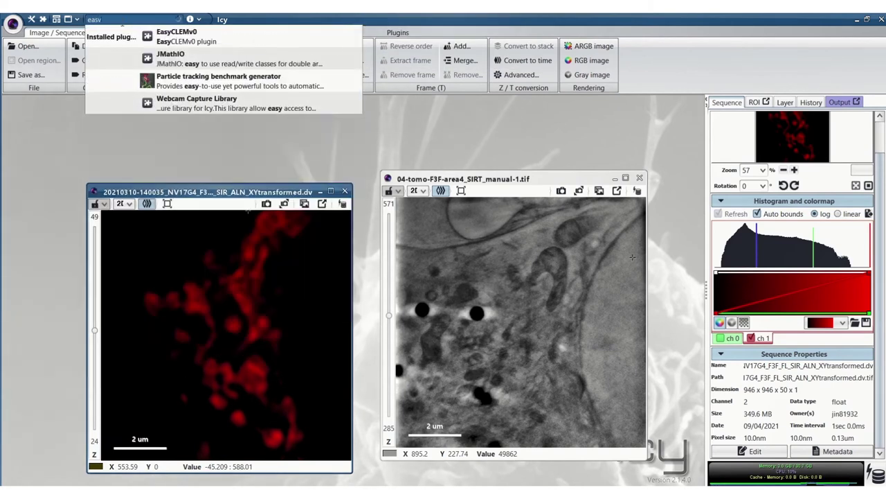
key("Return")
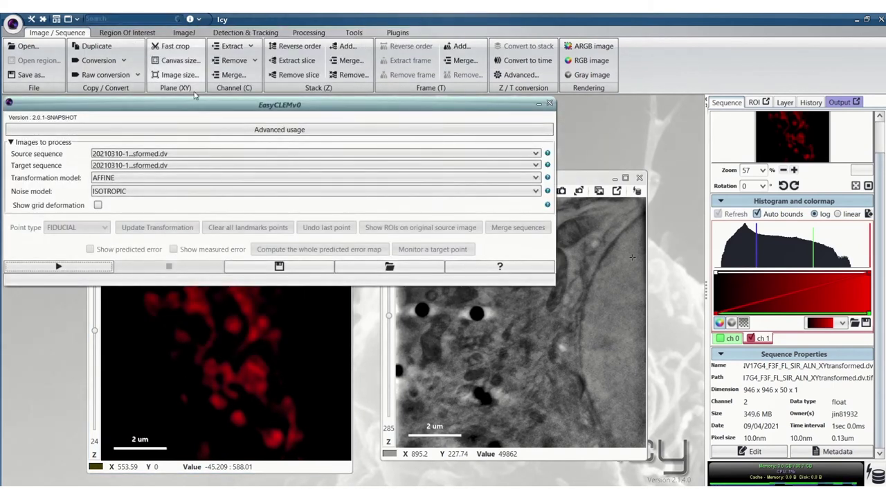
left_click(142, 165)
left_click(139, 208)
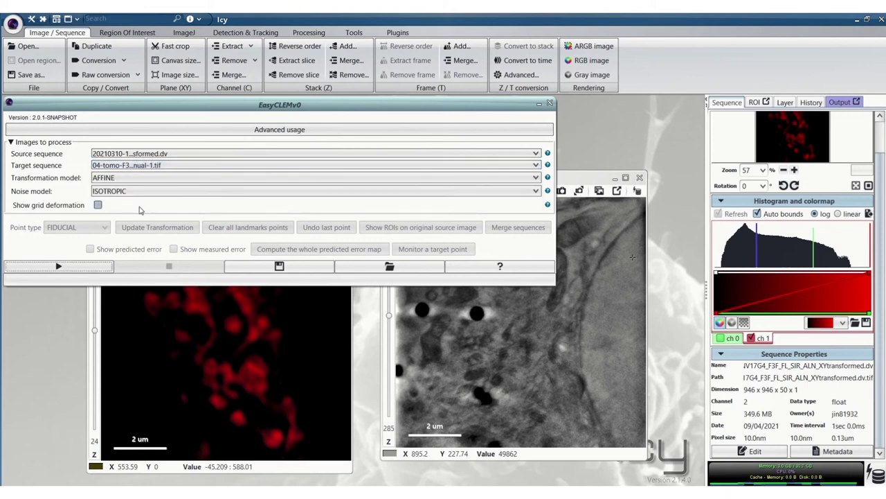
left_click(59, 268)
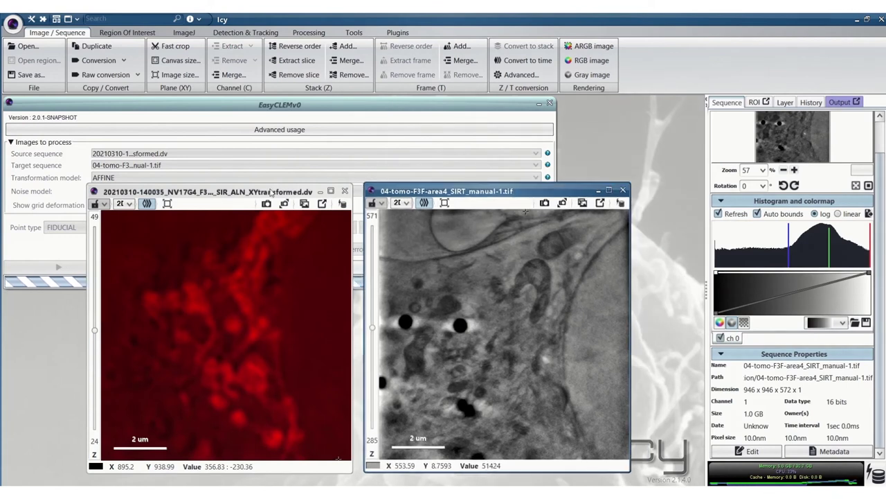
- Move the source SIM stack to its top slice and the tomogram to a lower slice
left_click(271, 191)
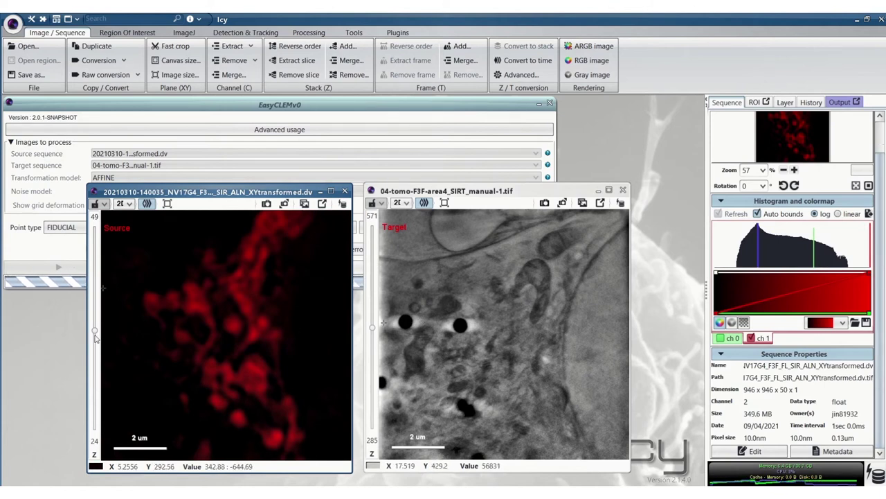
left_click_drag(95, 331, 95, 227)
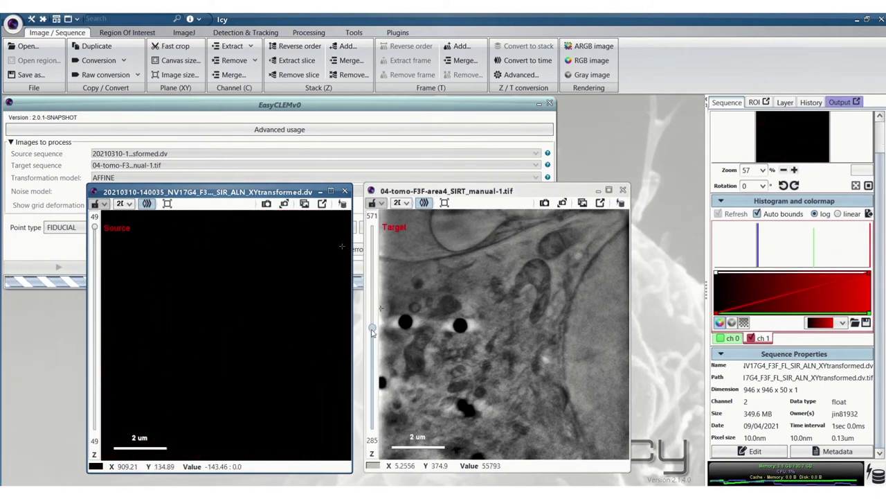
left_click_drag(372, 333, 380, 376)
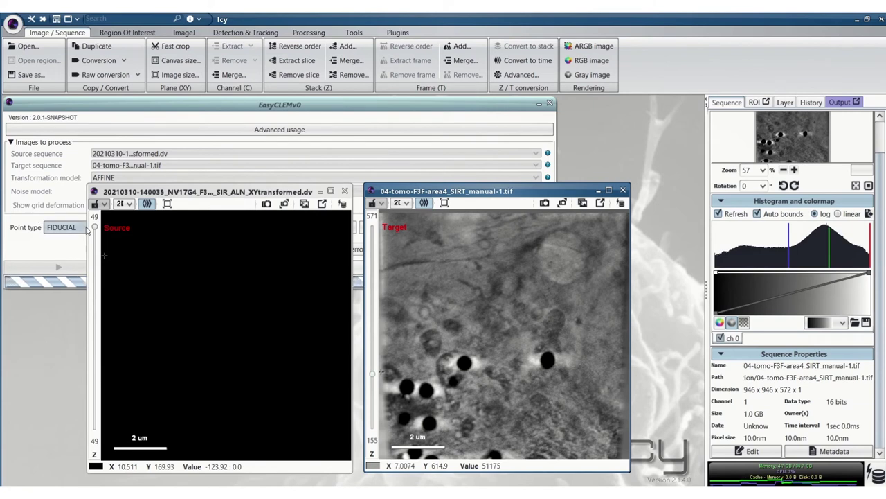
- Place FIDUCIAL_1 on matching features at SIM slice 42 and the tomogram
left_click_drag(94, 227, 110, 279)
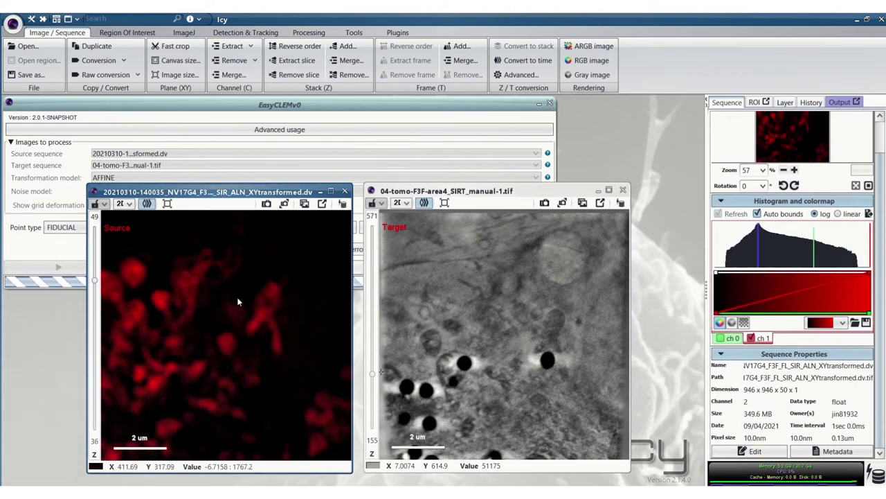
left_click(264, 319)
left_click_drag(505, 336, 558, 349)
scroll(558, 349, "up", 10)
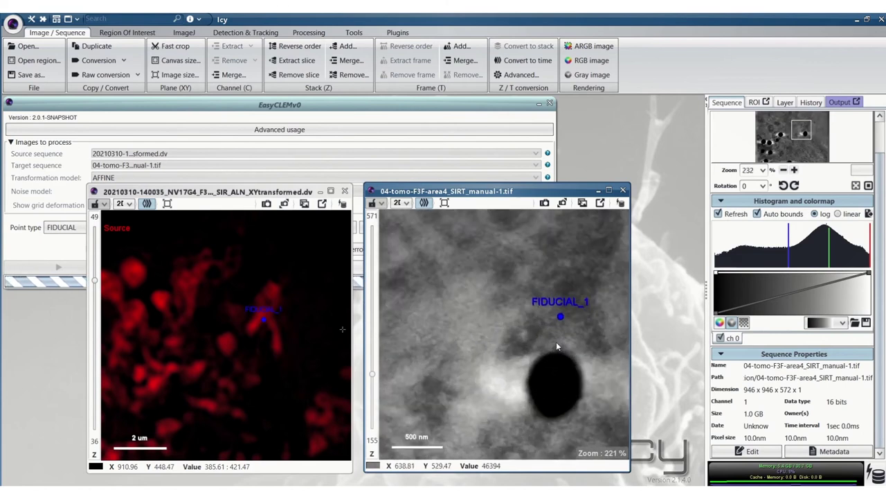
scroll(269, 348, "up", 5)
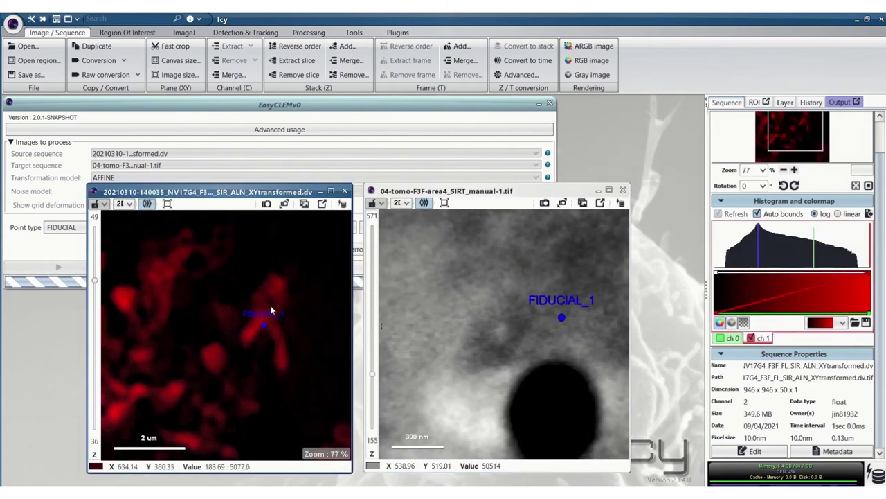
scroll(269, 344, "up", 3)
mouse_move(253, 311)
left_mouse_down()
mouse_move(273, 313)
mouse_move(265, 322)
left_mouse_up()
left_click_drag(800, 125, 806, 124)
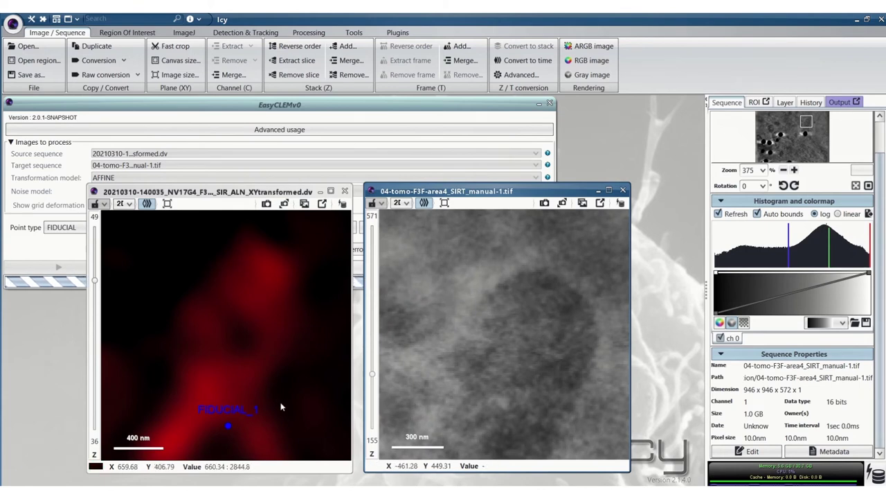
left_click_drag(813, 123, 812, 126)
- Add FIDUCIAL_2 on the tomogram, match it in the SIM image, then fit both views
left_click(532, 411)
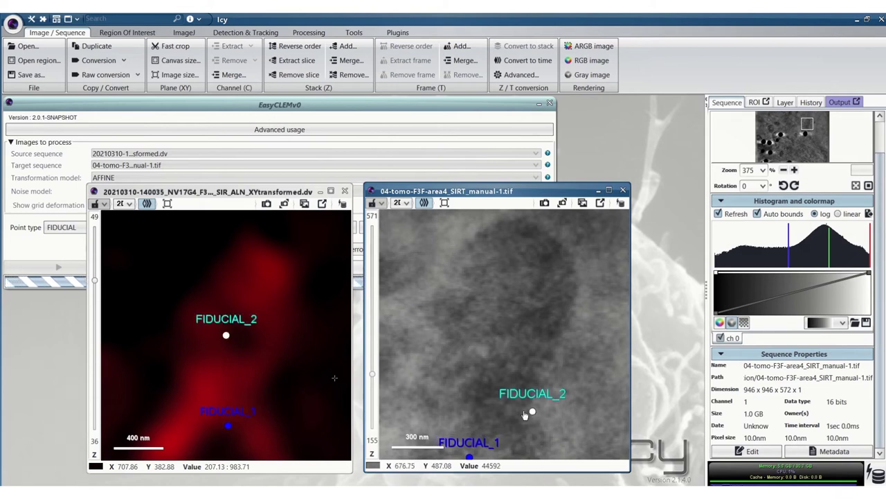
left_click(227, 337)
left_click_drag(227, 337, 257, 392)
scroll(232, 333, "down", 2)
left_click(167, 203)
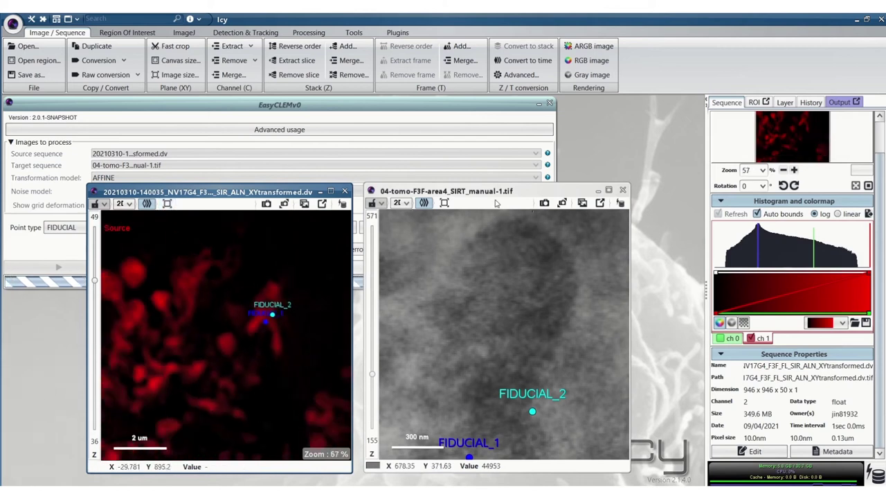
left_click(444, 203)
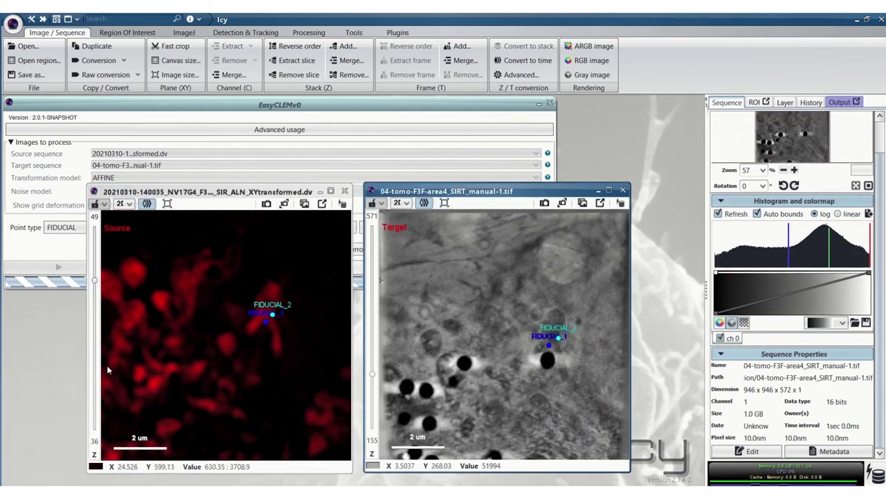
- Add FIDUCIAL_3 on SIM slice 34 and match it on tomogram slice 186
left_click(95, 282)
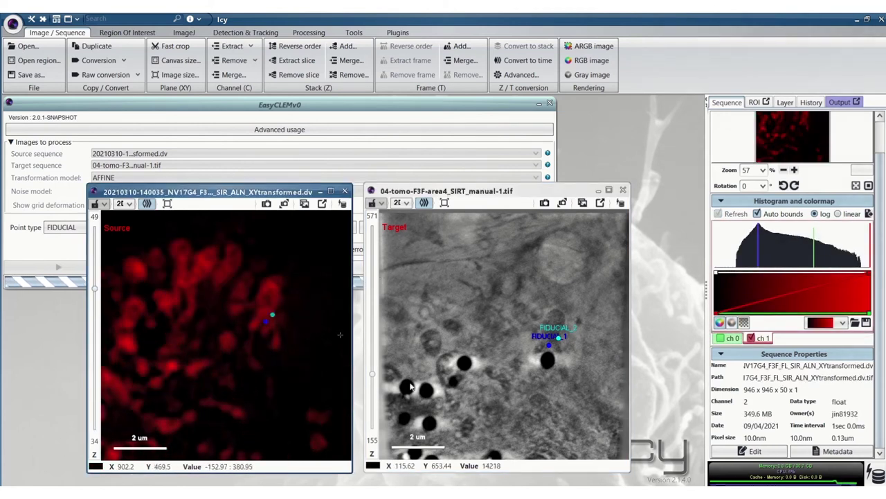
left_click_drag(372, 374, 372, 355)
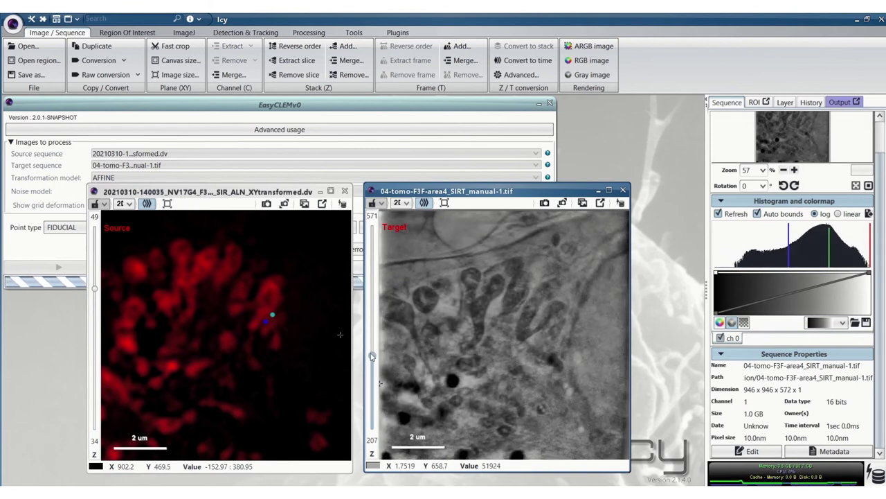
left_click_drag(372, 356, 372, 360)
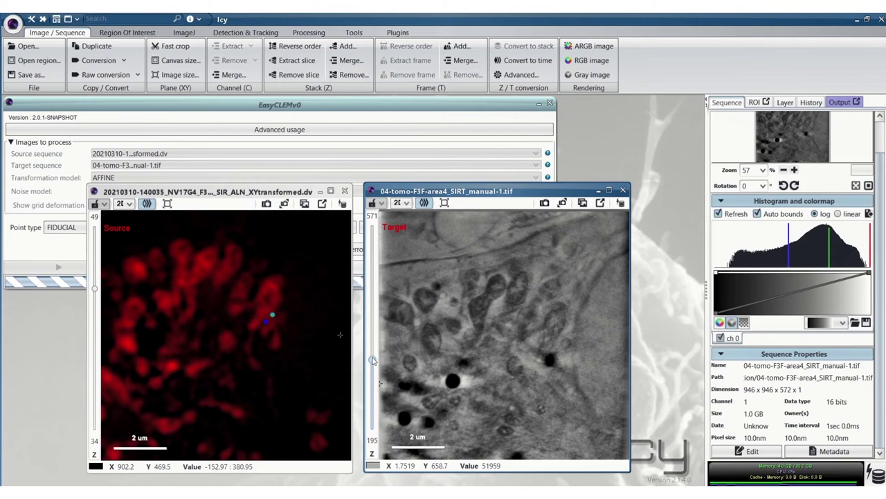
left_click_drag(373, 360, 374, 364)
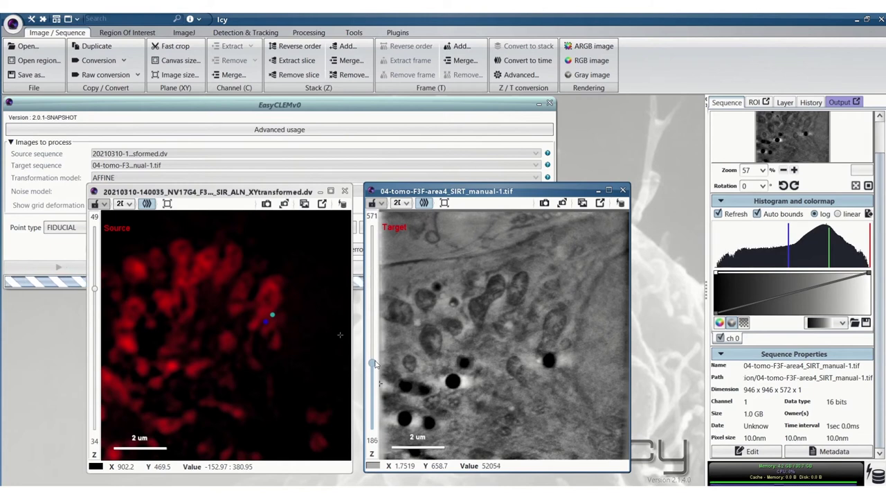
left_click(273, 314)
left_click(270, 279)
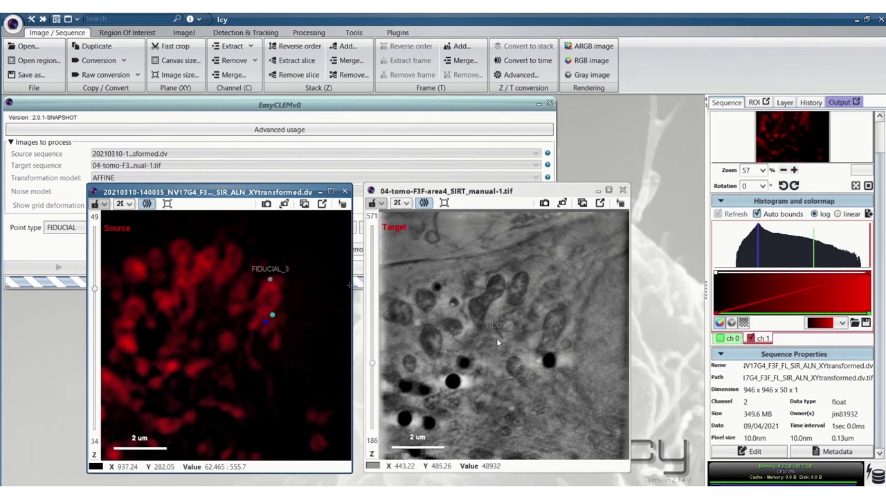
left_click_drag(504, 337, 556, 313)
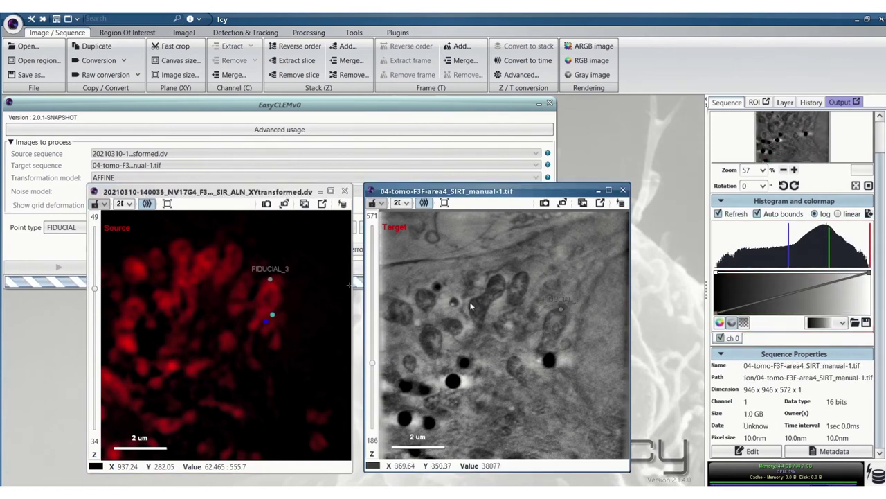
- Add FIDUCIAL_4 on a tomogram mitochondrion at slice 195, matched on SIM slice 33
left_click(94, 291)
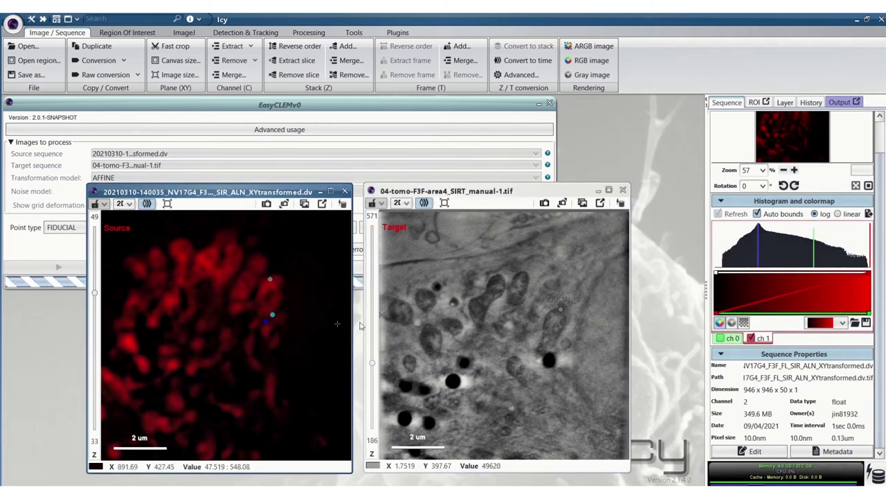
left_click_drag(372, 365, 372, 355)
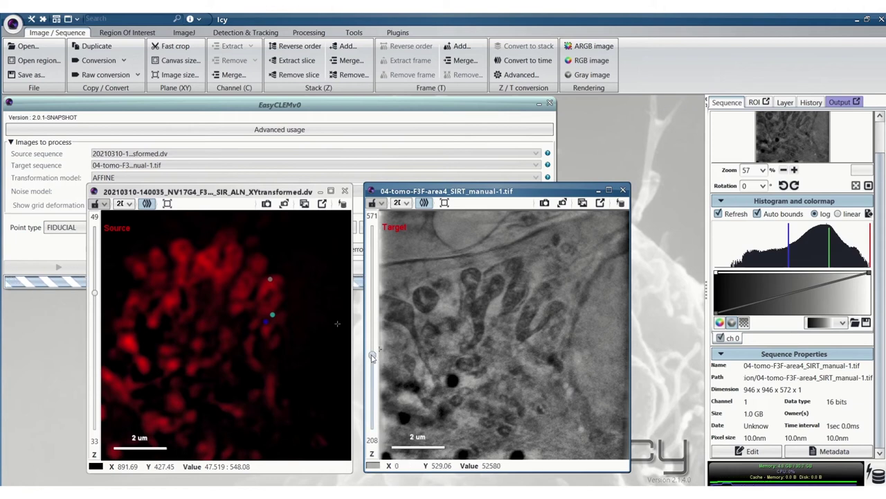
left_click_drag(372, 356, 372, 356)
left_click(473, 296)
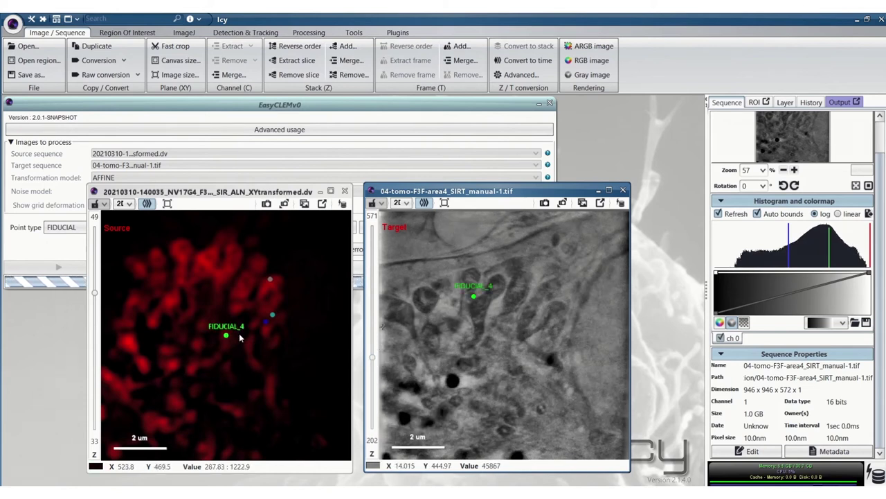
left_click_drag(226, 338, 185, 278)
- Add FIDUCIAL_5 on deeper tomogram and SIM slices, then advance the tomogram to slice 251
left_click_drag(94, 293, 95, 299)
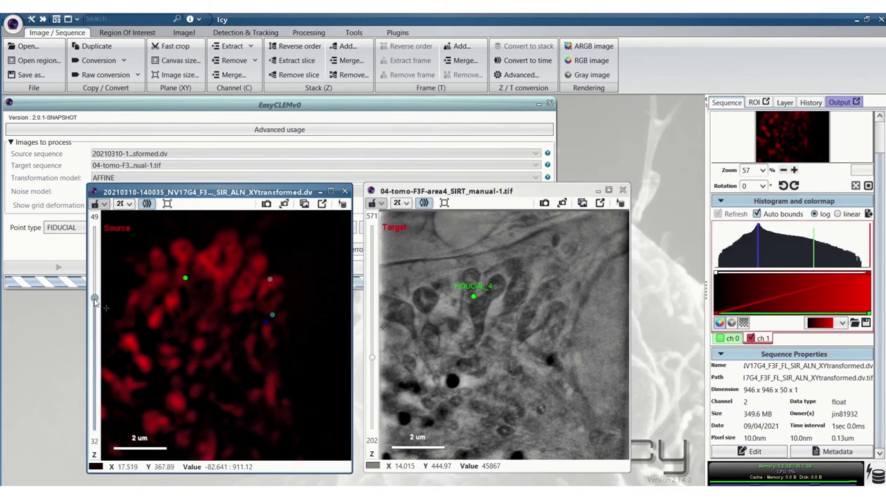
left_click(371, 358)
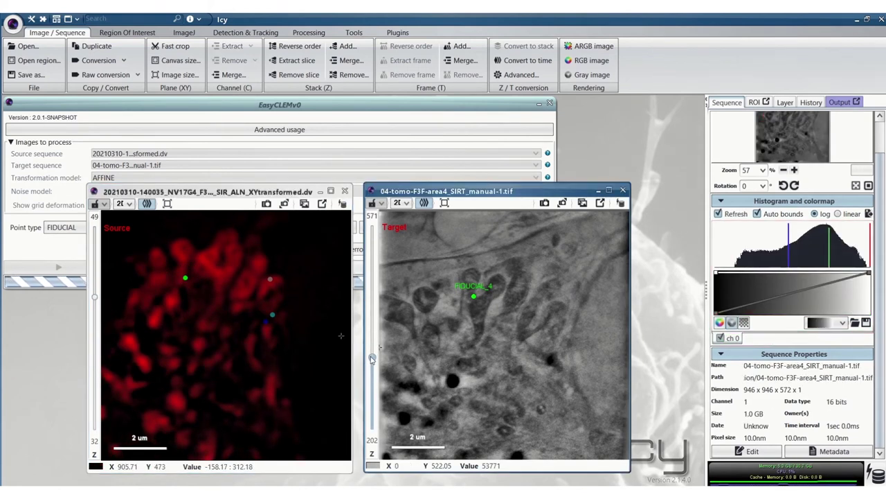
left_click_drag(372, 358, 373, 351)
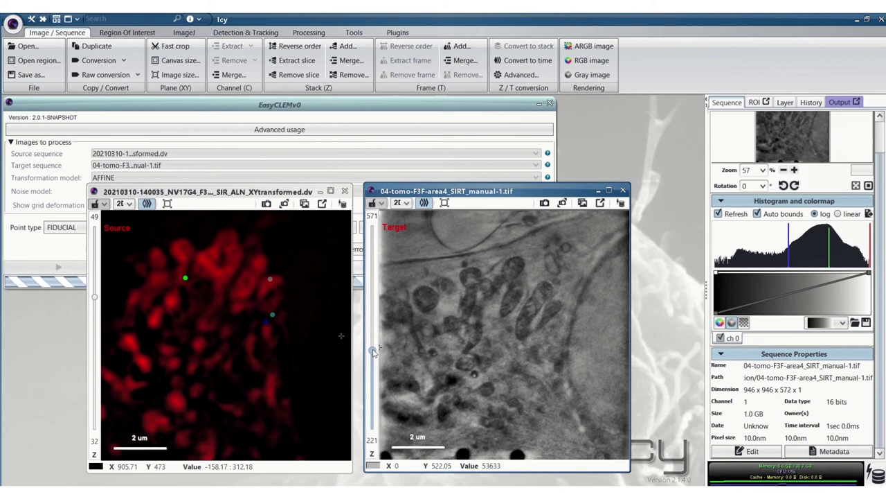
left_click_drag(372, 351, 373, 346)
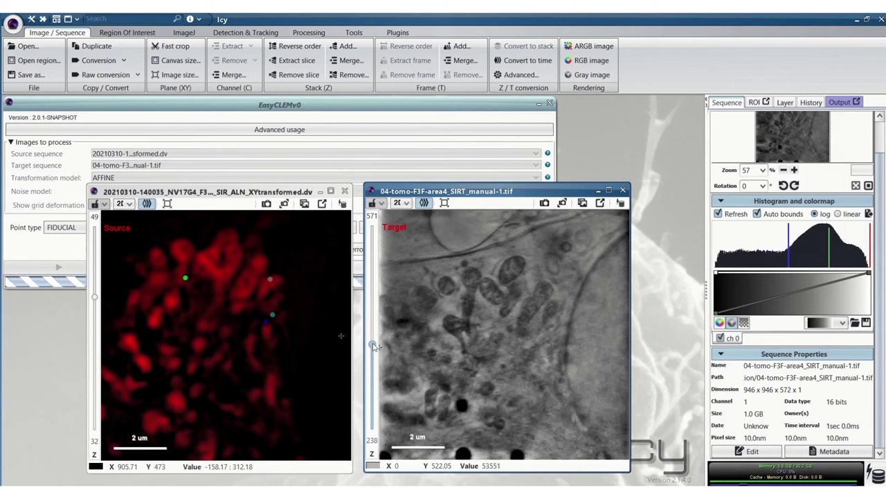
left_click(96, 300)
left_click_drag(95, 300, 97, 307)
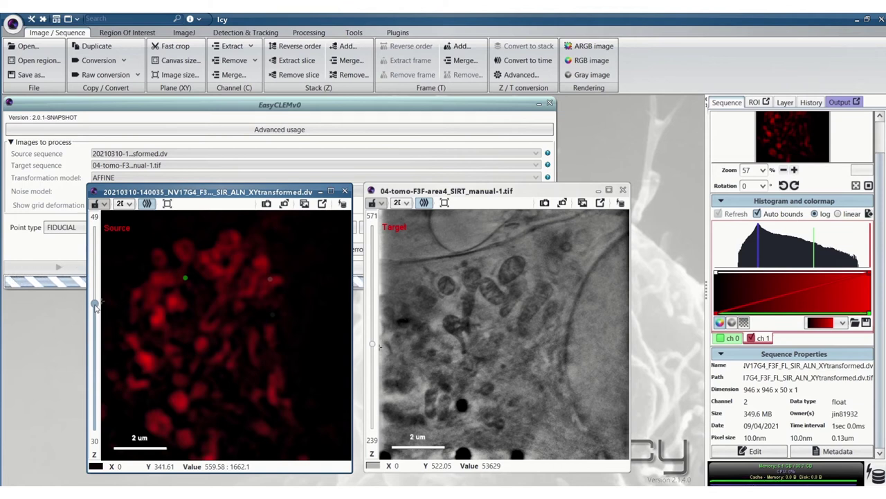
left_click_drag(94, 308, 94, 302)
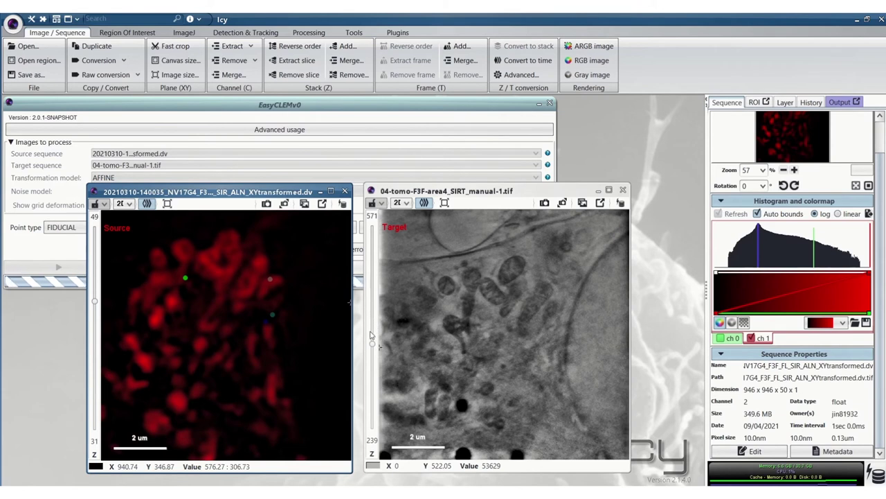
left_click_drag(372, 348, 374, 350)
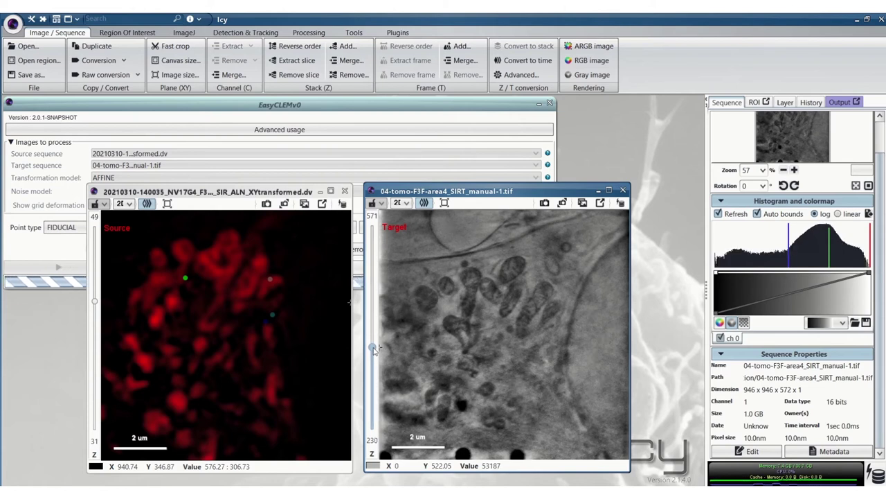
left_click_drag(373, 349, 375, 345)
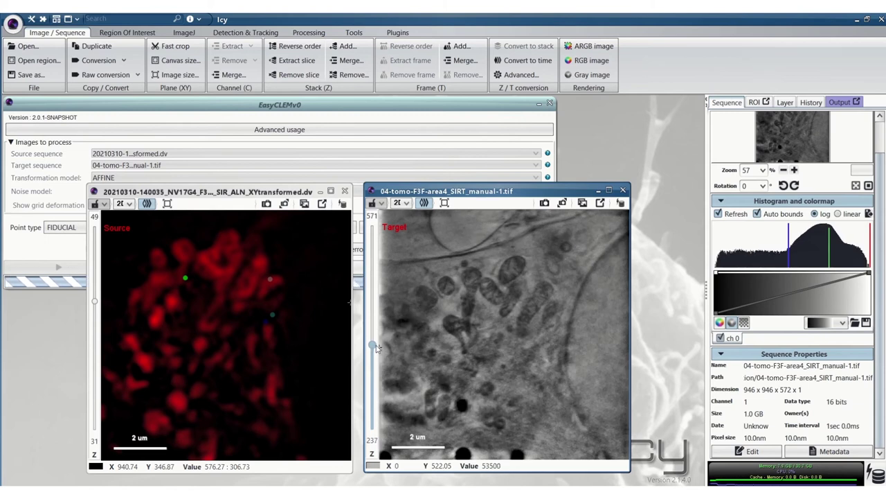
left_click(505, 289)
left_click_drag(226, 335, 223, 263)
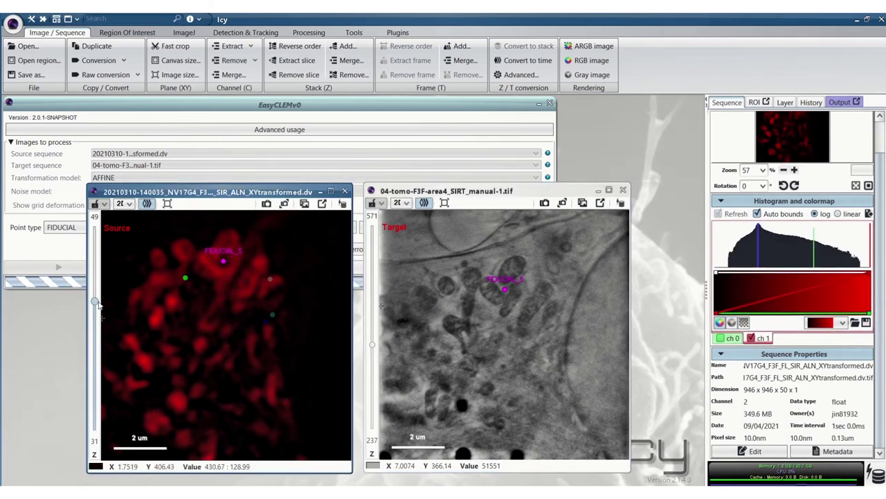
left_click_drag(94, 302, 101, 317)
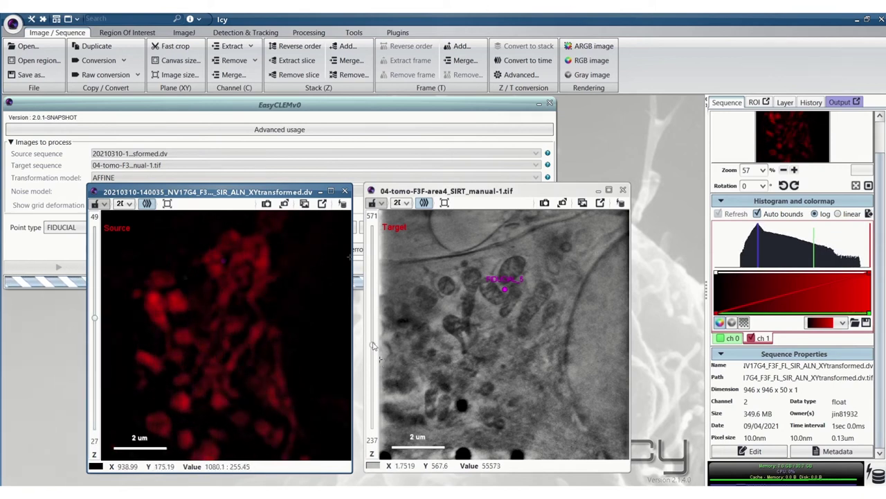
left_click_drag(372, 346, 377, 336)
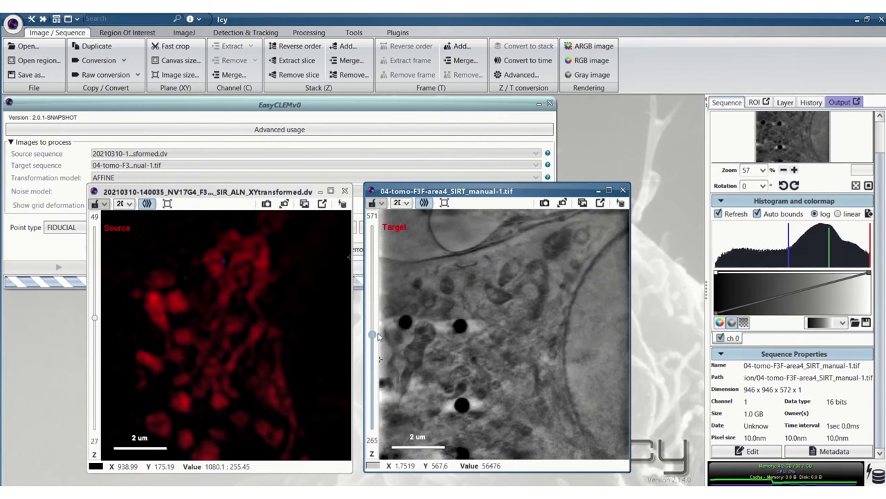
- Add FIDUCIAL_6 on tomogram slice 272 and match it on the SIM structure
mouse_move(378, 336)
left_mouse_down()
mouse_move(387, 352)
mouse_move(392, 334)
left_mouse_up()
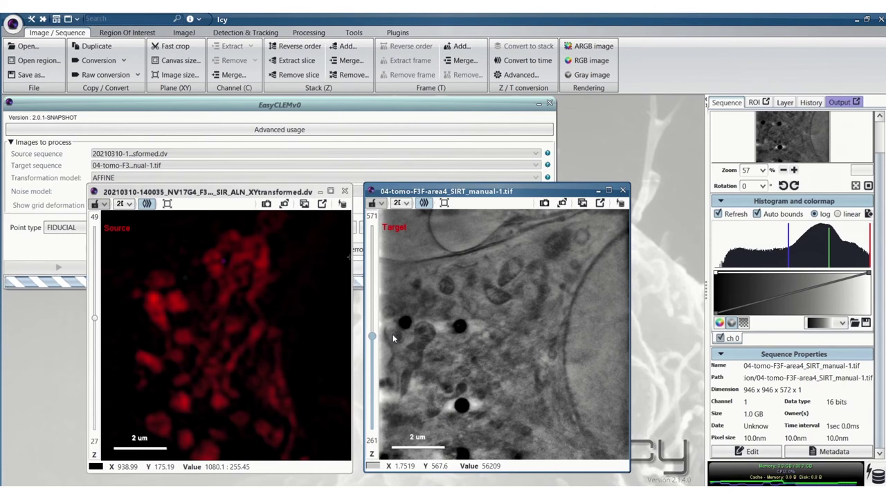
scroll(392, 333, "down", 2)
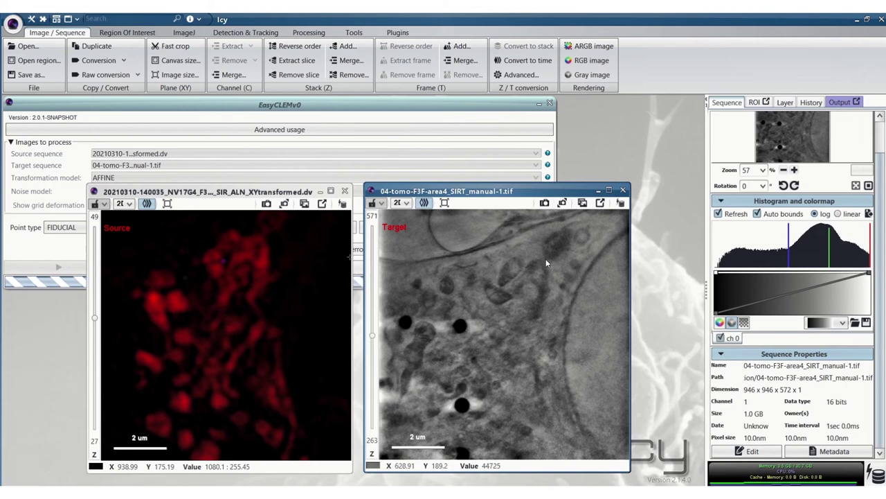
left_click(532, 282)
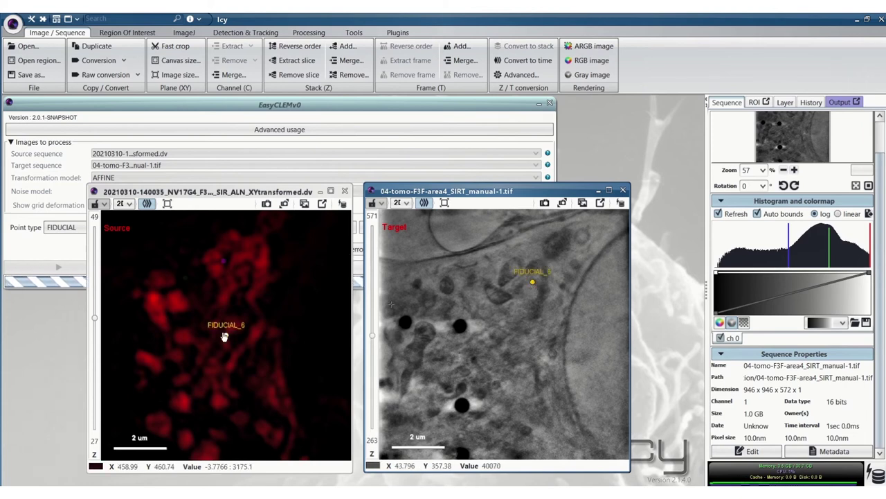
left_click_drag(223, 337, 251, 260)
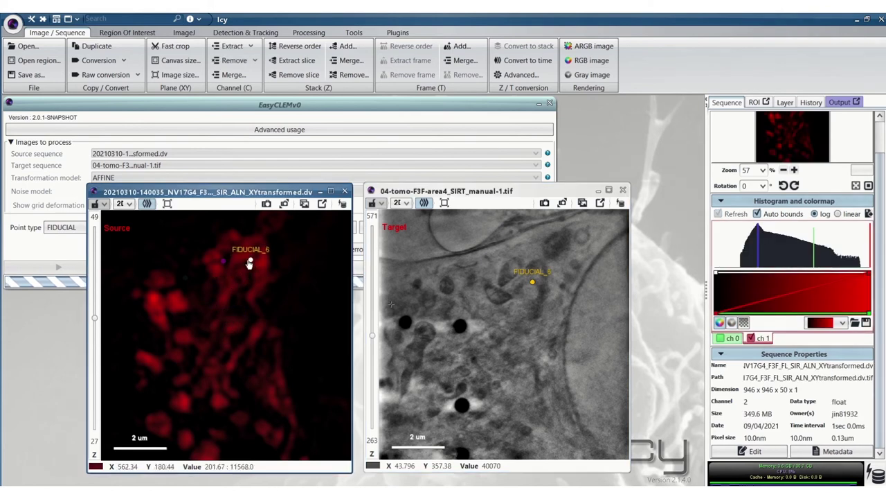
- Add FIDUCIAL_7 on SIM slice 25, match it in the tomogram, then move to slices 23 and 355
left_click_drag(95, 318, 96, 325)
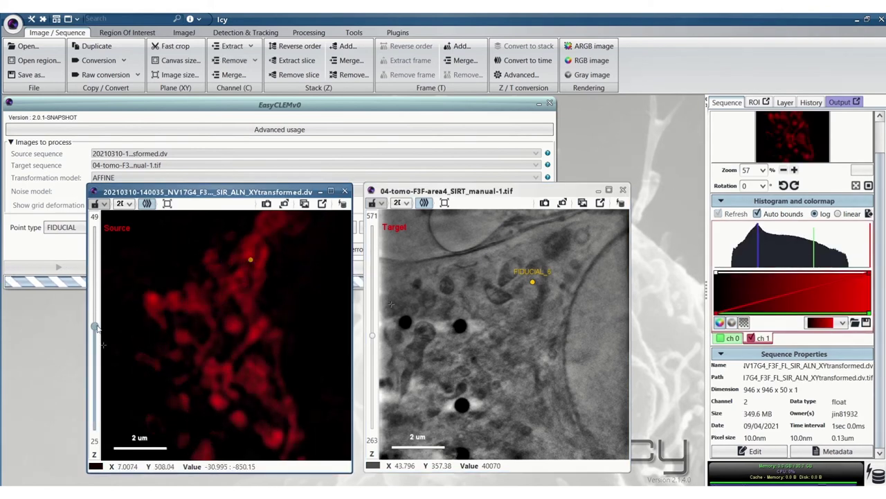
left_click_drag(374, 339, 375, 328)
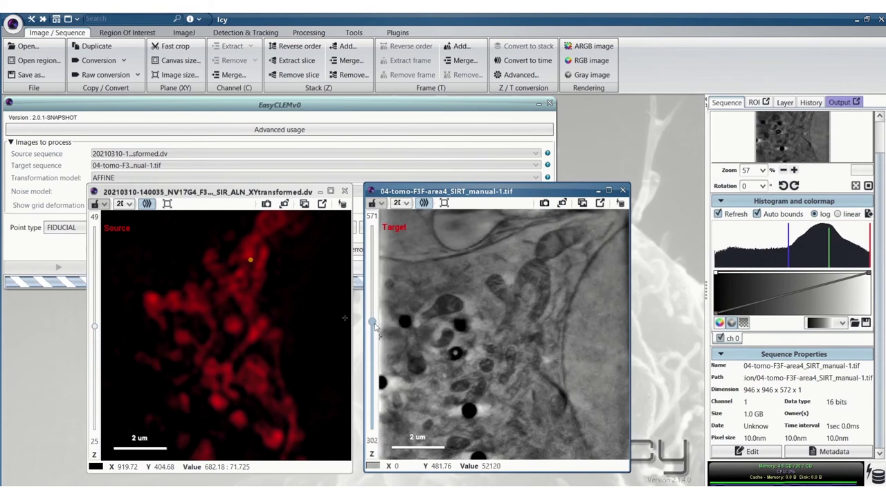
left_click(96, 329)
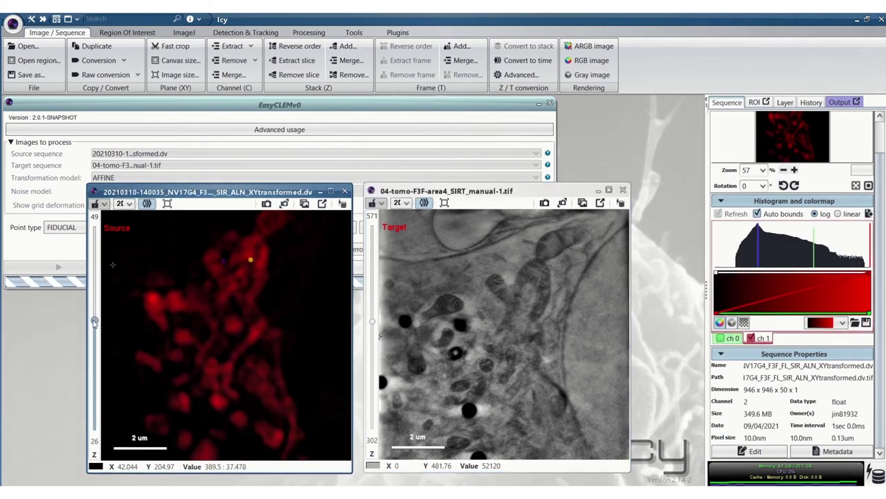
left_click(255, 234)
left_click_drag(510, 336, 537, 264)
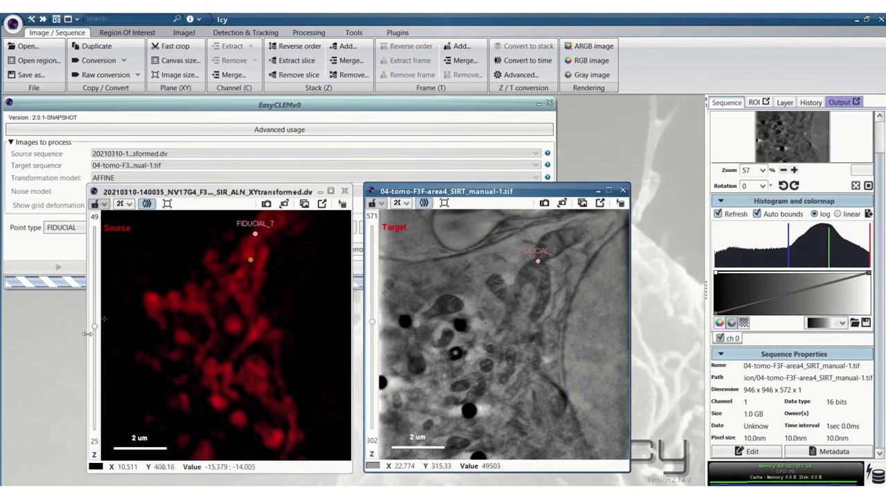
left_click_drag(97, 329, 96, 336)
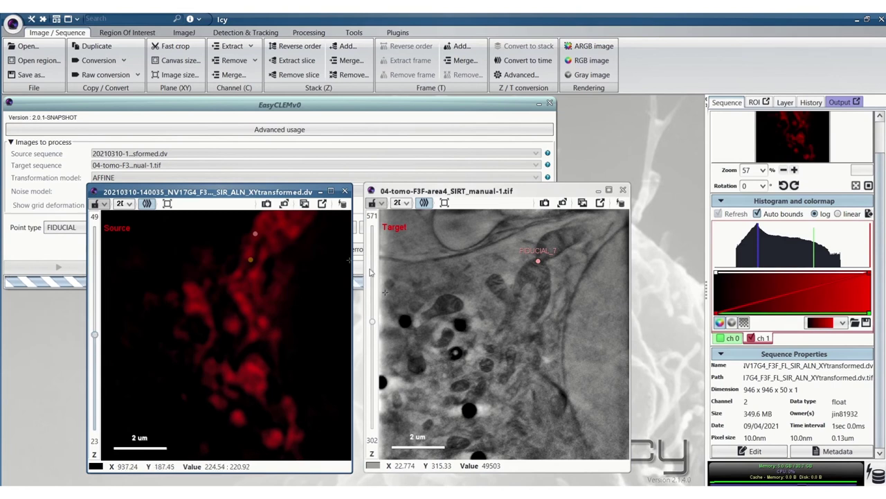
left_click_drag(372, 325, 375, 313)
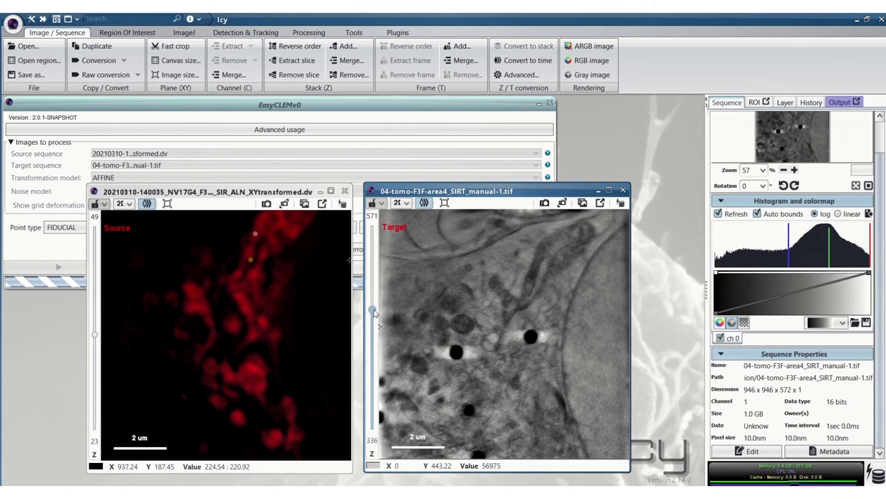
left_click_drag(374, 314, 374, 313)
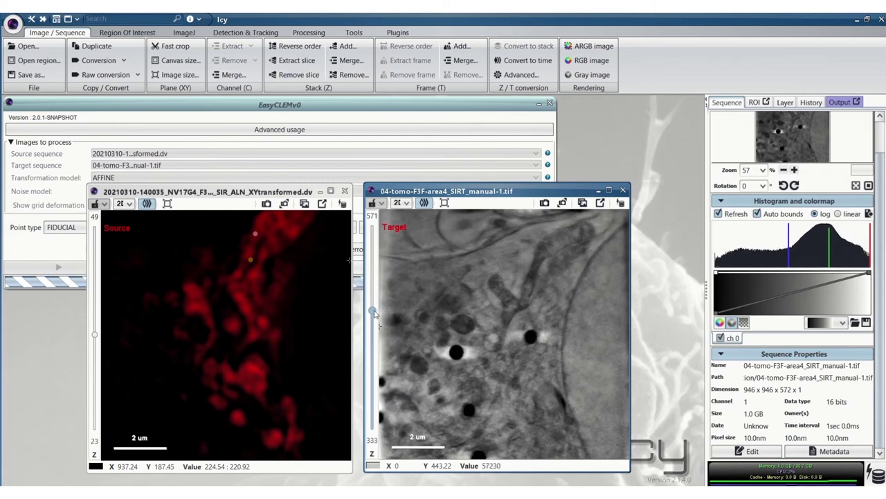
- Add FIDUCIAL_8 on the SIM image, match it in the tomogram, and change both slices
left_click(264, 234)
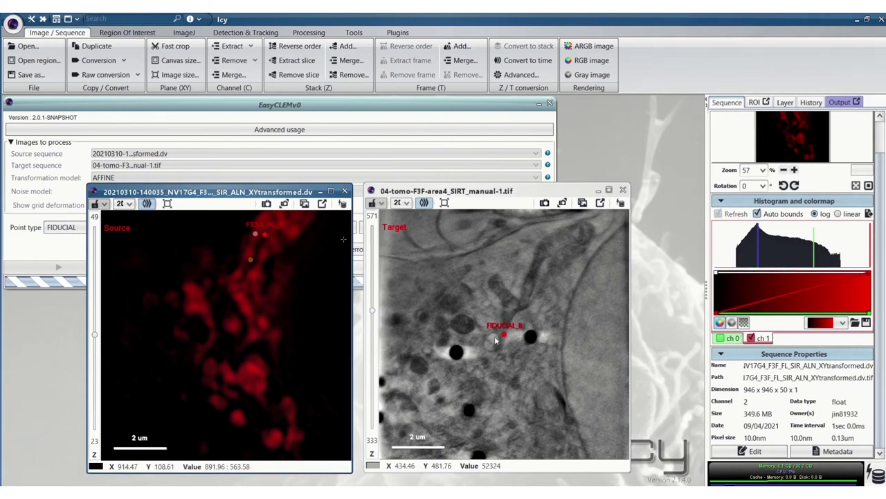
left_click_drag(504, 339, 555, 264)
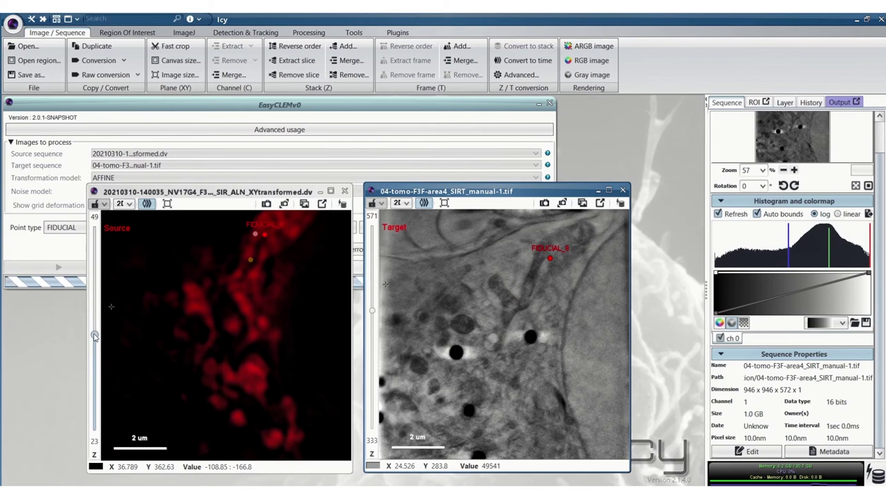
left_click_drag(94, 335, 97, 341)
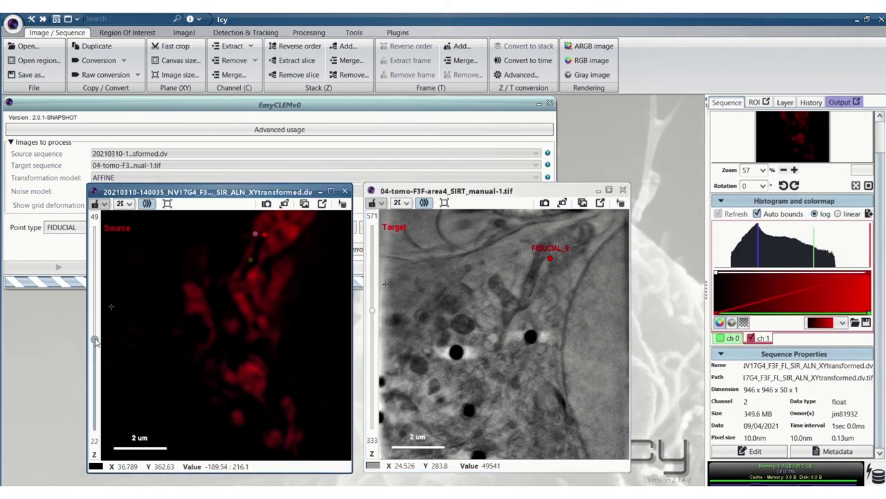
left_click_drag(375, 315, 375, 309)
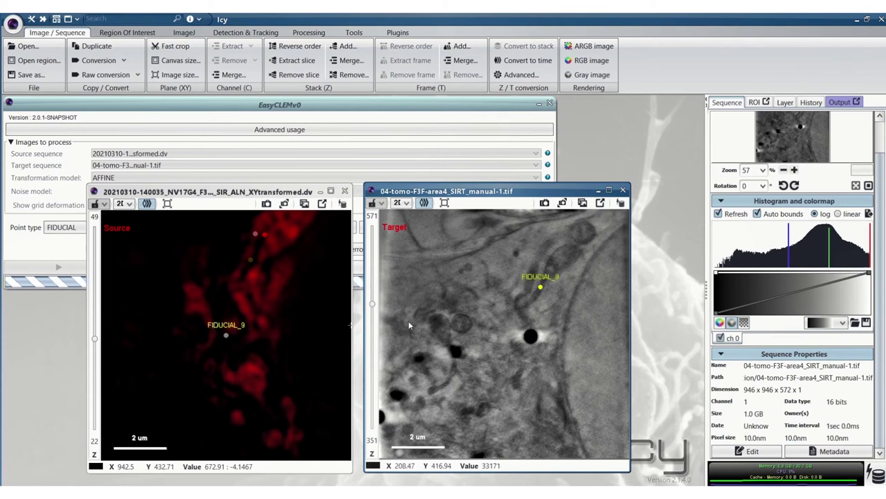
- Place and zoom-refine FIDUCIAL_9 in both images, then fit views and change slices
left_click_drag(227, 337, 235, 279)
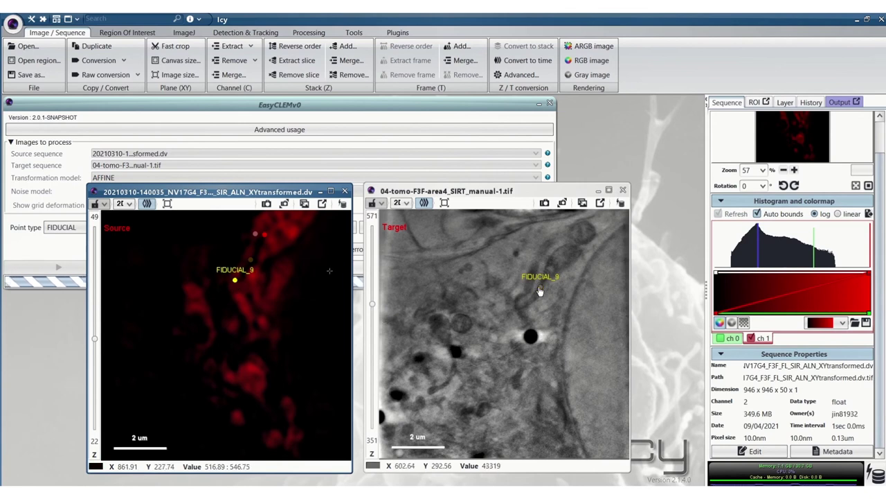
left_click_drag(540, 285, 516, 308)
scroll(233, 301, "up", 10)
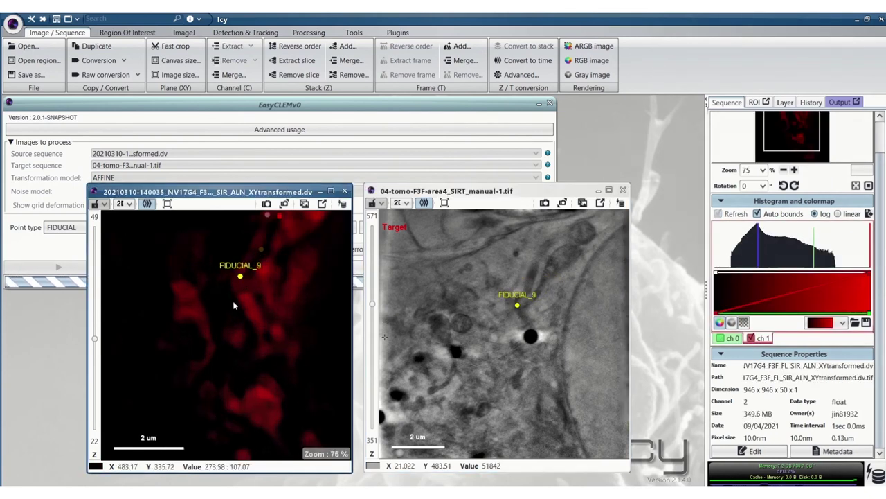
left_click_drag(220, 283, 219, 292)
scroll(499, 299, "up", 3)
scroll(508, 308, "up", 8)
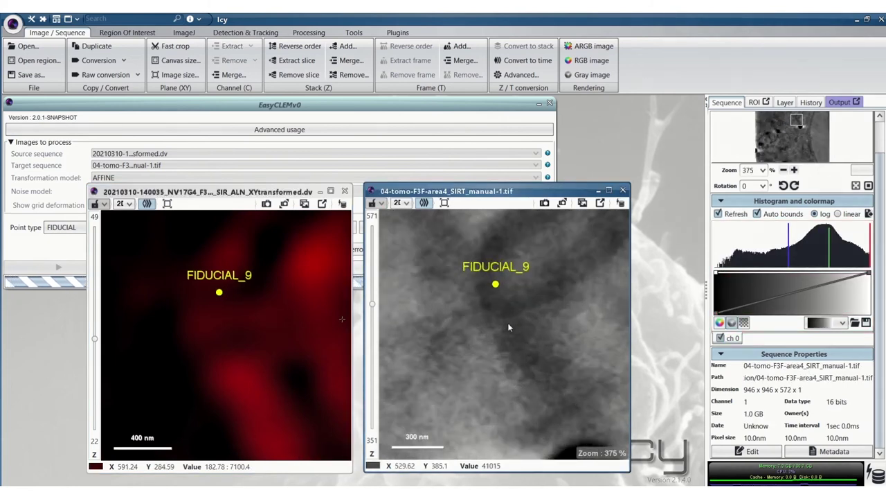
left_click(444, 203)
left_click(167, 203)
left_click_drag(98, 346, 98, 357)
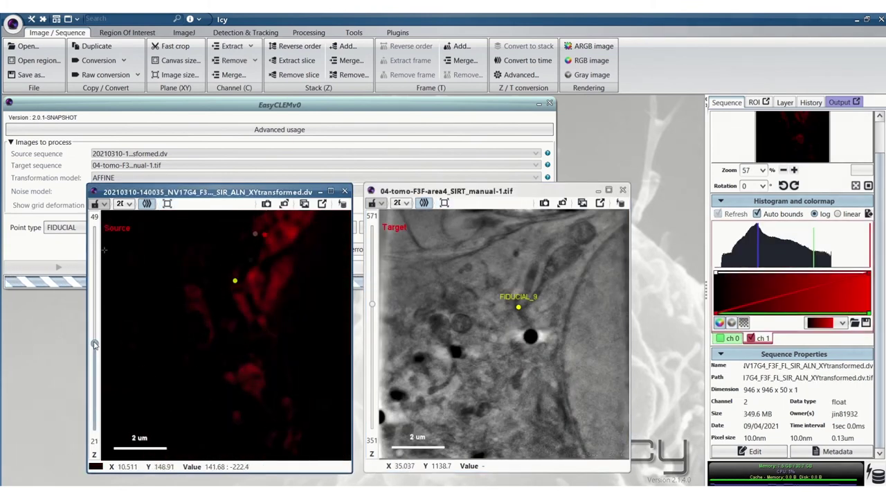
left_click_drag(372, 304, 378, 288)
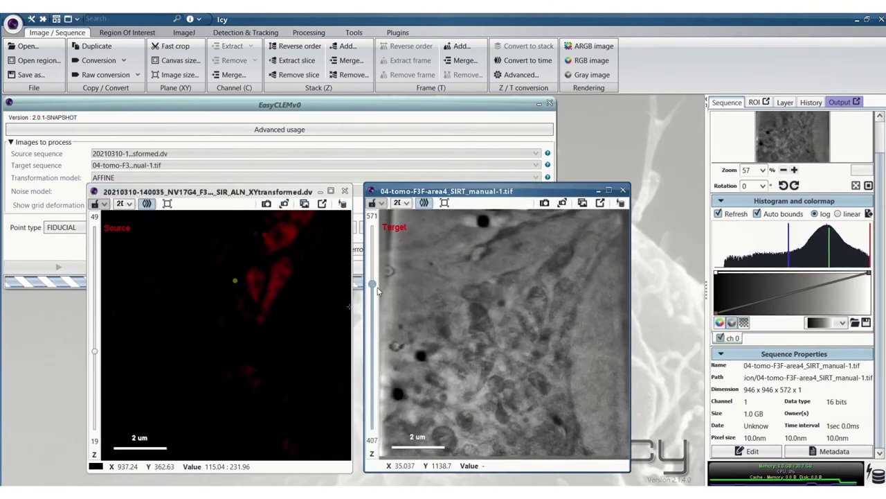
- Place FIDUCIAL_10 and zoom-refine it in the SIM image and tomogram, then fit views
left_click(97, 352)
left_click_drag(99, 351, 96, 349)
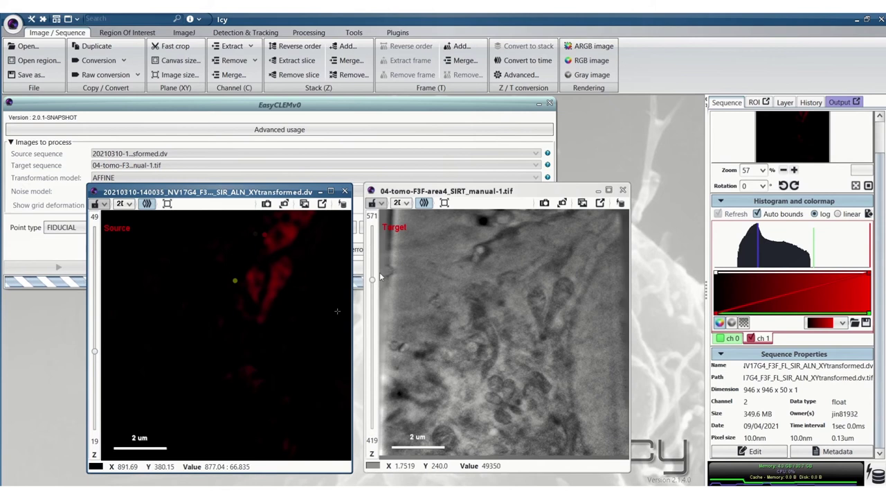
mouse_move(372, 280)
left_mouse_down()
mouse_move(373, 294)
mouse_move(371, 286)
left_mouse_up()
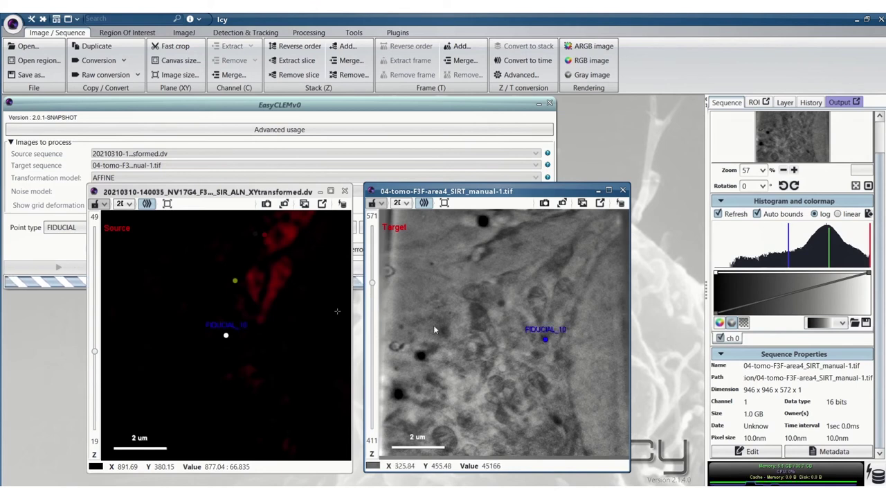
left_click_drag(227, 336, 266, 323)
scroll(263, 322, "up", 8)
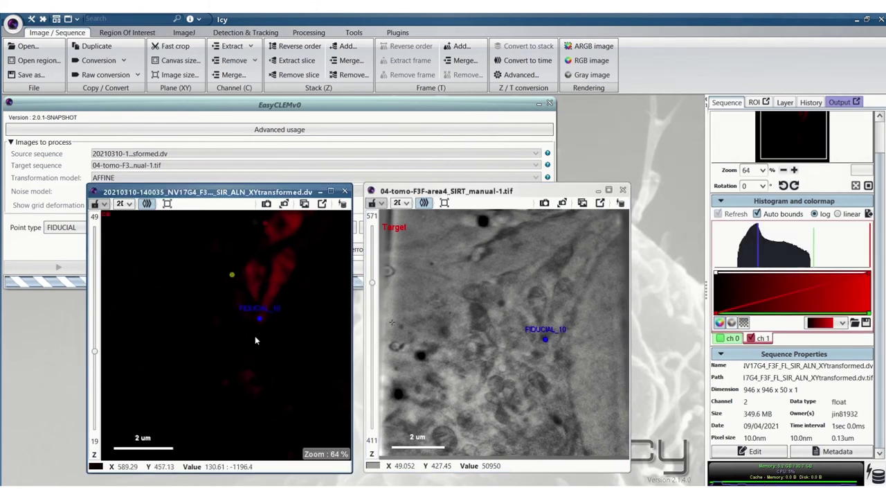
scroll(525, 352, "up", 1)
scroll(567, 342, "up", 8)
left_click_drag(561, 327, 552, 325)
left_click_drag(252, 299, 252, 306)
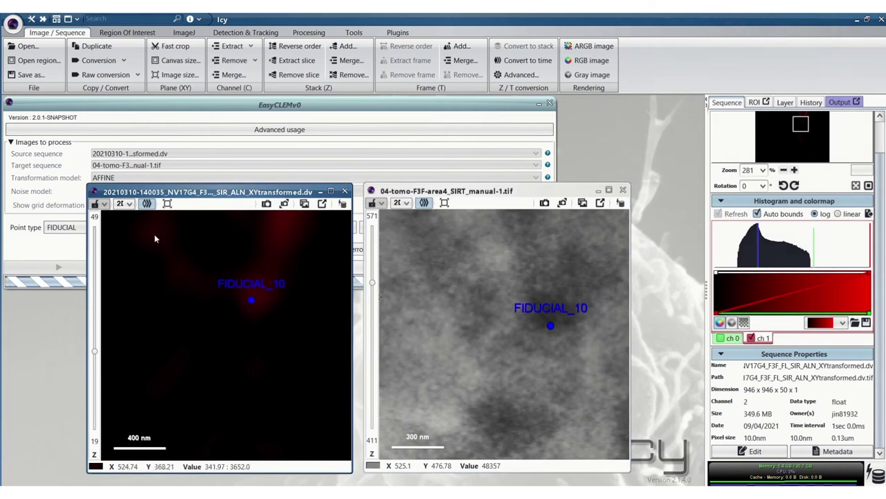
left_click(166, 203)
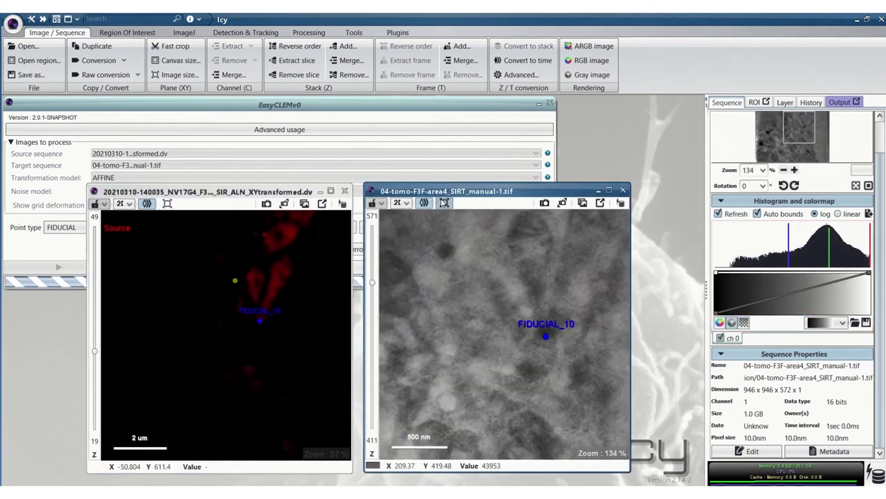
- Move the SIM stack to slice 15 and a new tomogram slice, then add FIDUCIAL_11
left_click_drag(95, 352, 96, 372)
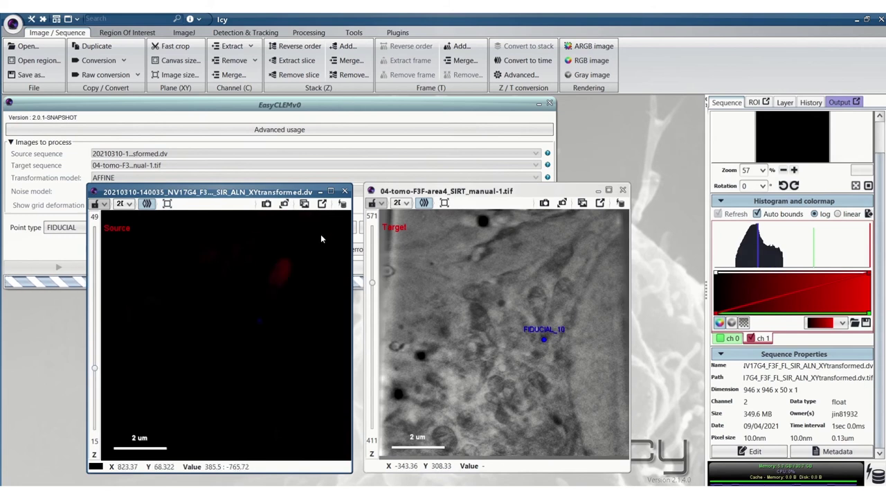
left_click_drag(374, 286, 373, 272)
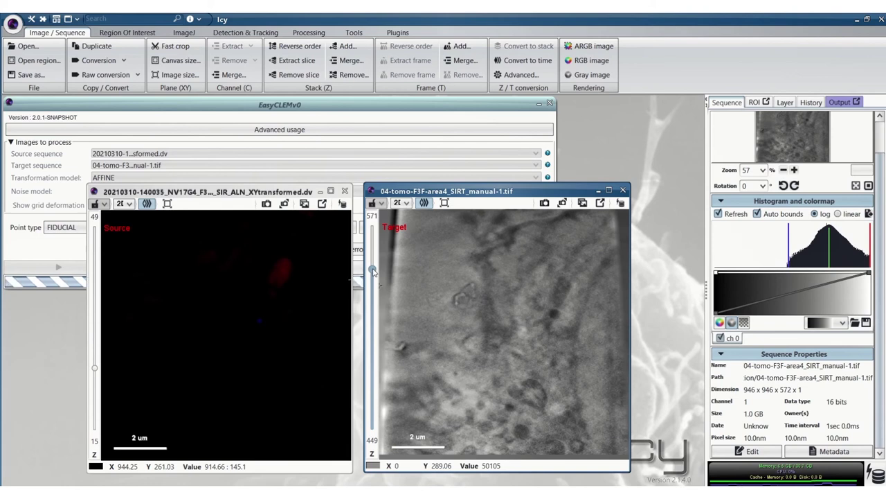
scroll(372, 270, "up", 2)
scroll(373, 270, "down", 4)
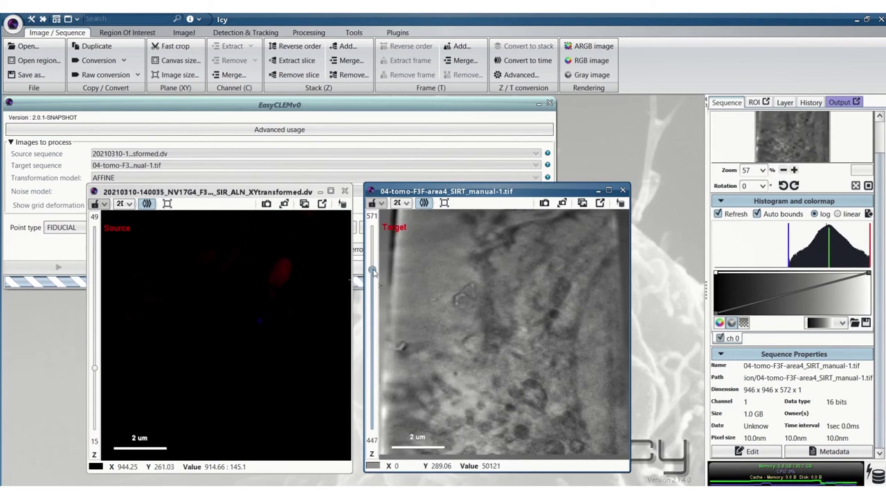
left_click(564, 284)
- Position FIDUCIAL_11 on the SIM feature, update the transformation, and browse the resampled 946 x 946 x 572 stack
left_click_drag(208, 323, 295, 244)
left_click(234, 136)
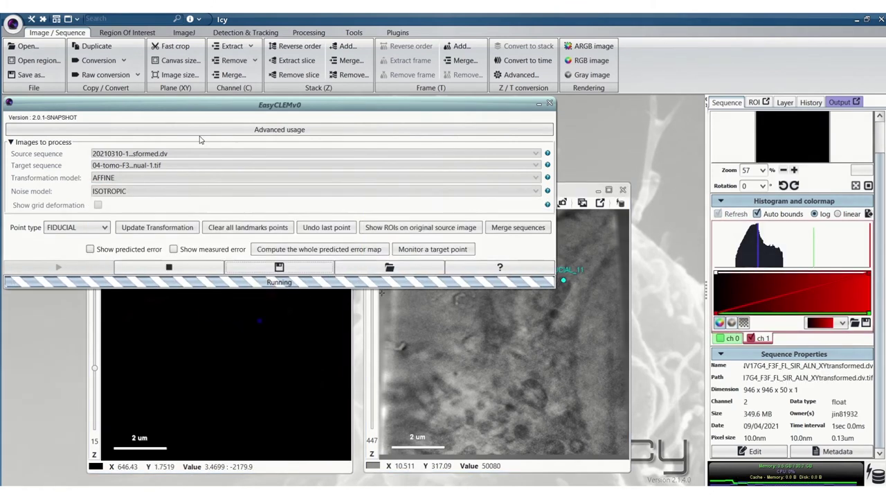
left_click(159, 228)
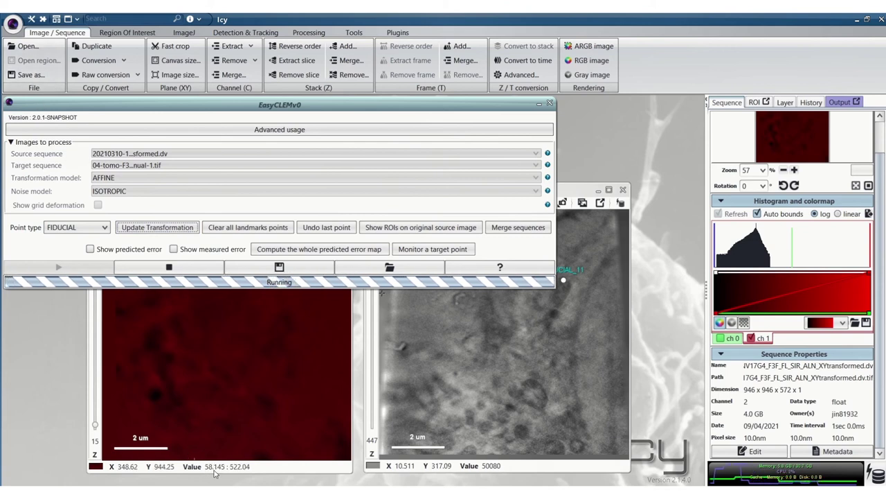
left_click(104, 402)
left_click_drag(95, 426, 94, 327)
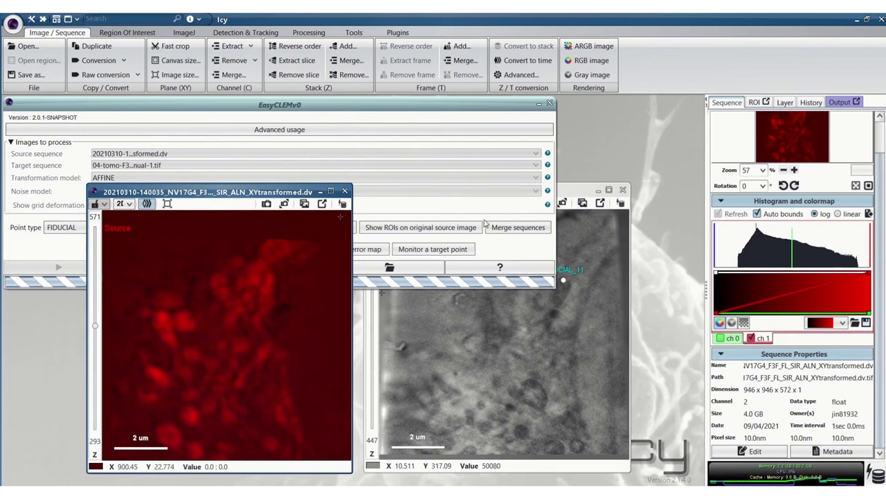
- Merge the SIM stack and tomogram, raising the red and grey channels' lower bounds
left_click(521, 232)
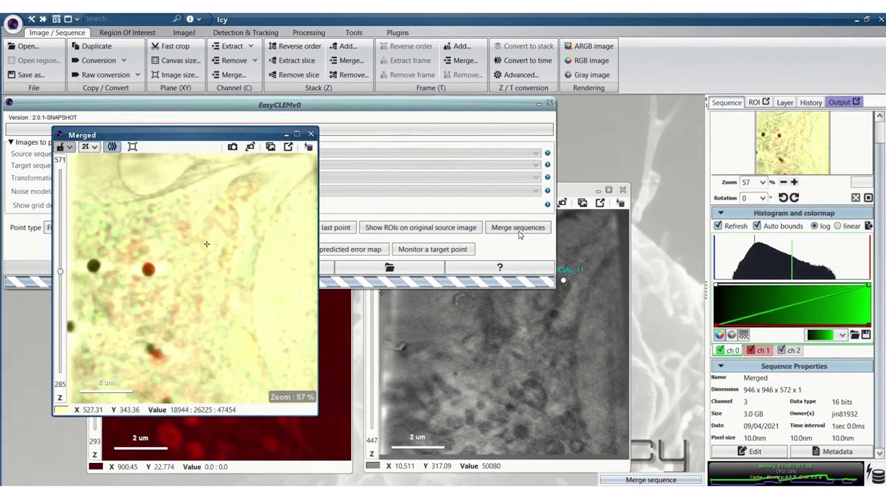
left_click(759, 351)
left_click_drag(718, 251, 755, 251)
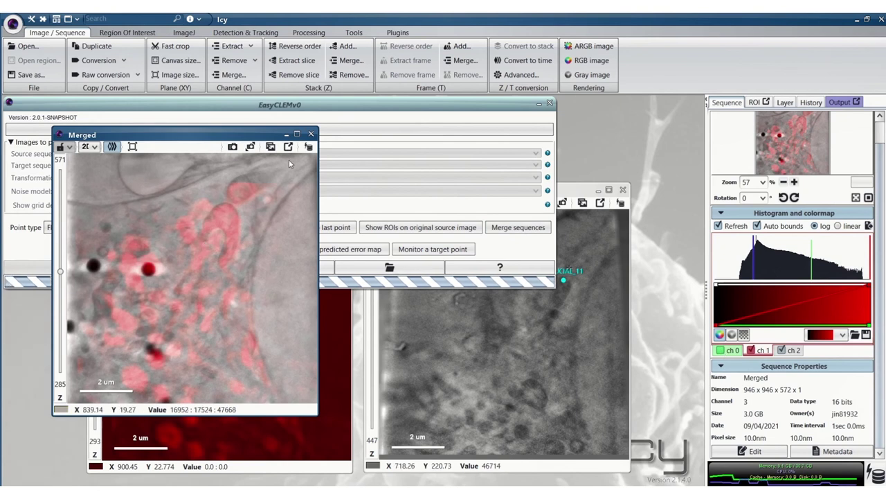
left_click_drag(245, 134, 484, 165)
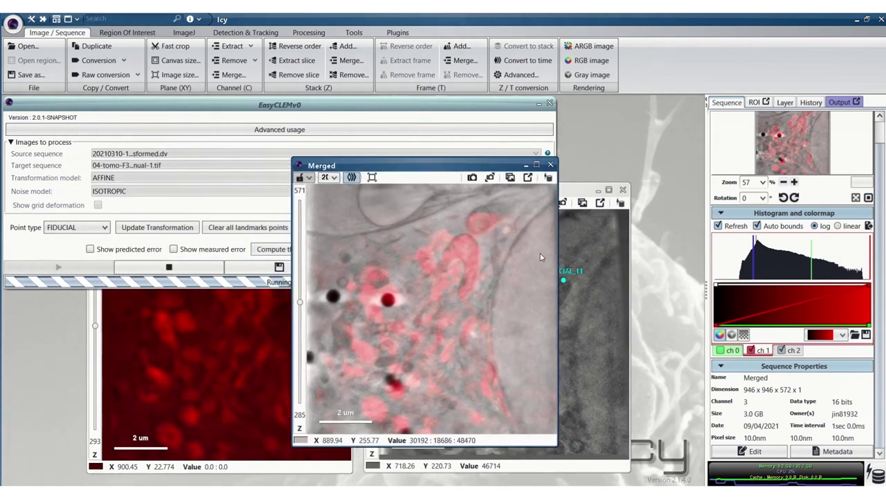
left_click_drag(756, 238, 760, 236)
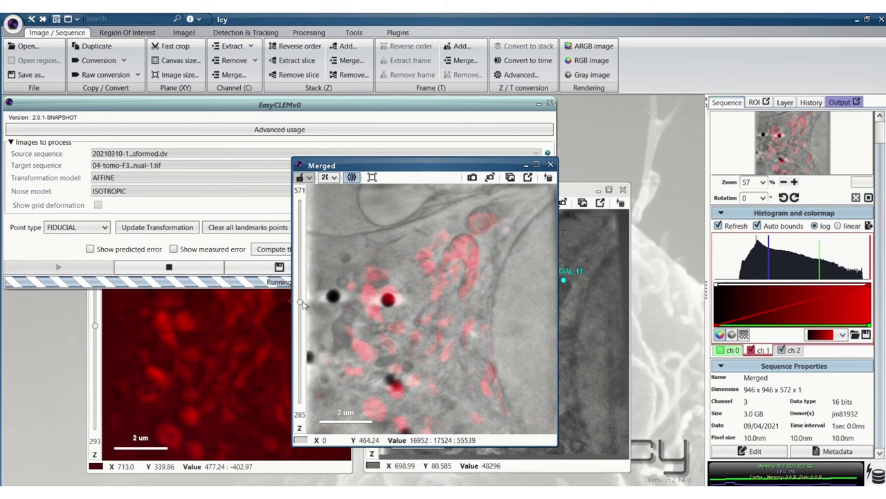
left_click(794, 349)
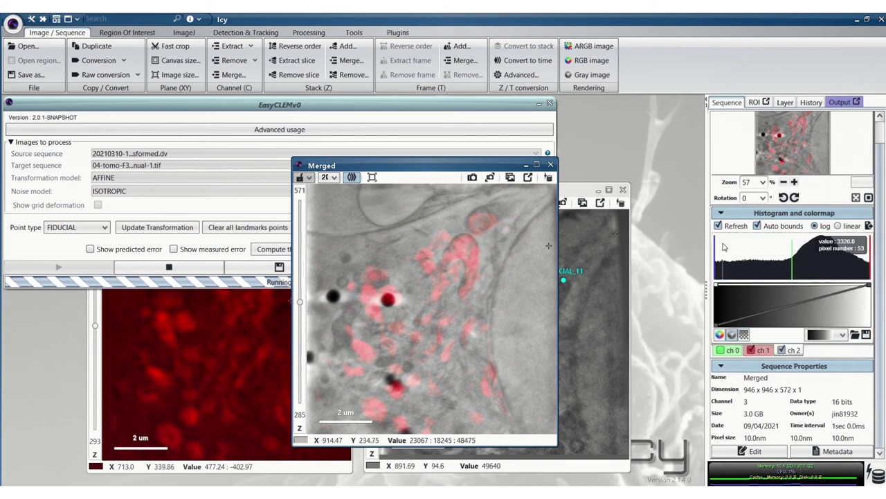
left_click_drag(718, 241, 788, 241)
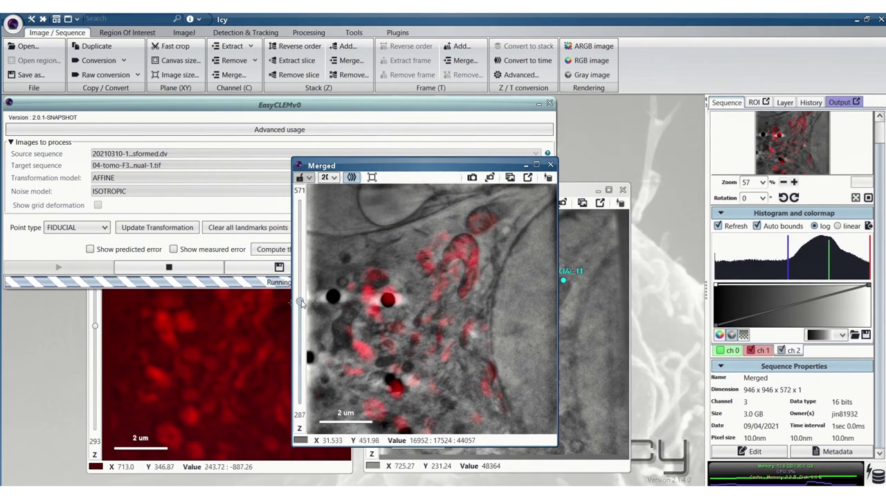
left_click_drag(302, 303, 299, 345)
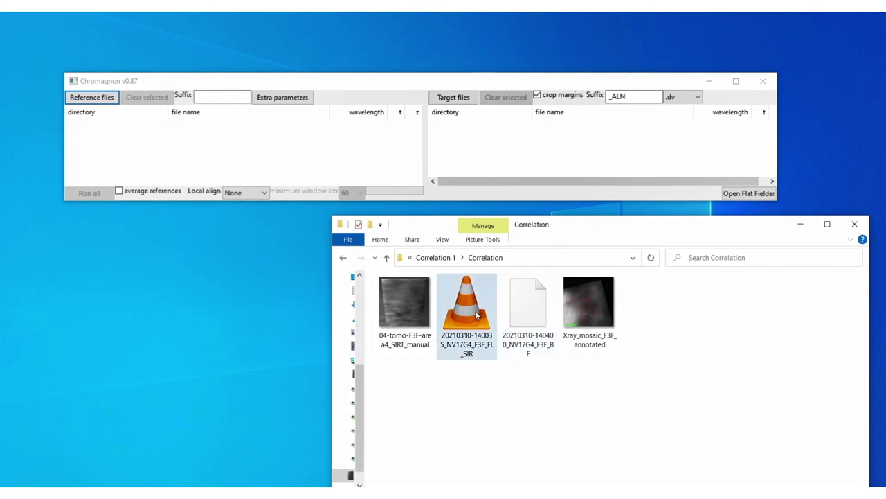
- Add the SIR .dv image to Chromagnon as the correction target
left_click(450, 315)
left_click_drag(450, 315, 527, 324)
left_click_drag(455, 327, 532, 155)
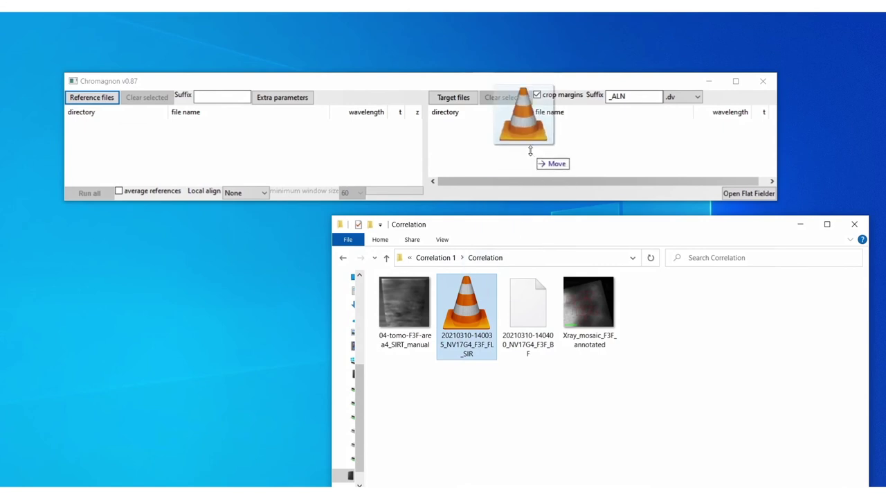
left_click_drag(530, 150, 531, 152)
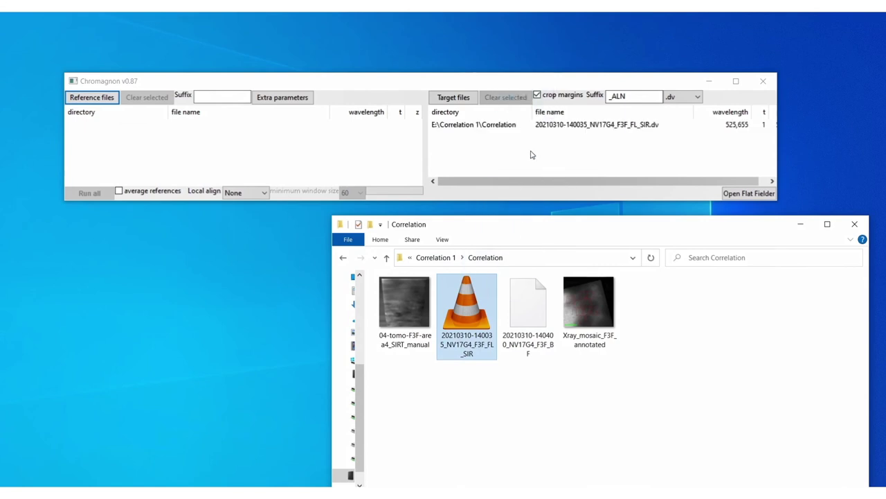
- Load 525_655.csv from the ChromaticShfts folder as reference and start Run all
left_click(435, 257)
double_click(424, 295)
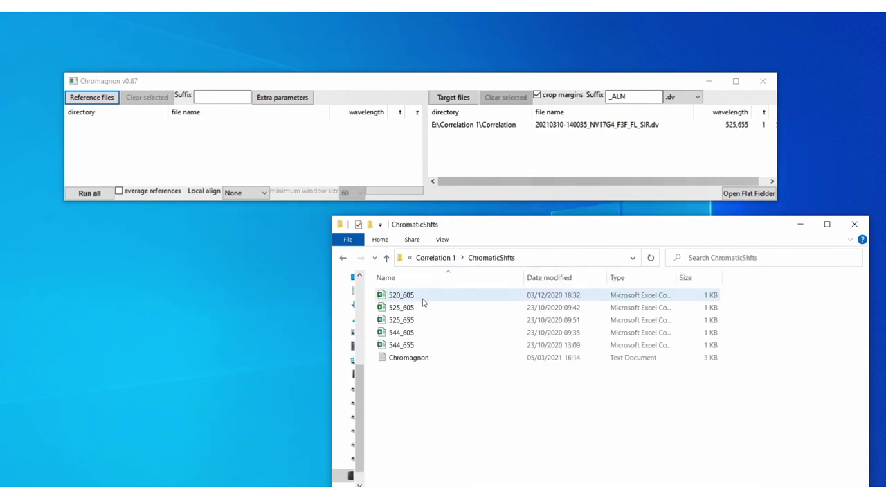
left_click(436, 319)
left_click_drag(393, 325, 275, 167)
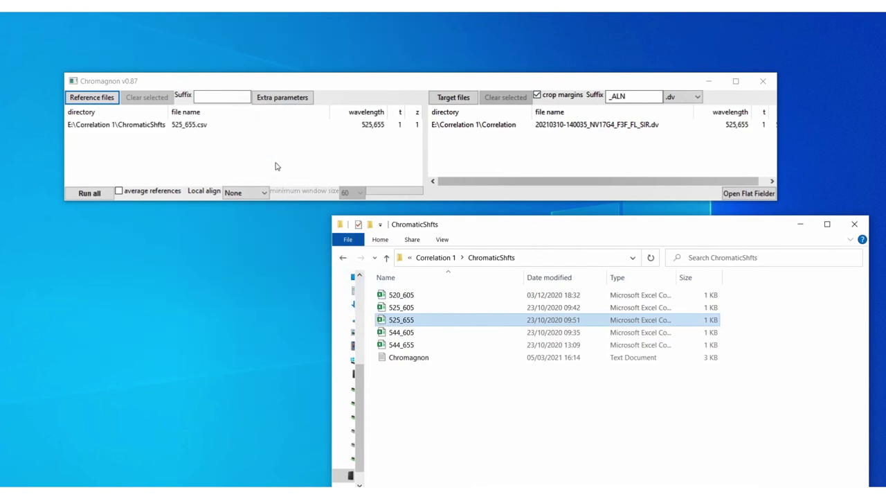
left_click(71, 196)
left_click(74, 195)
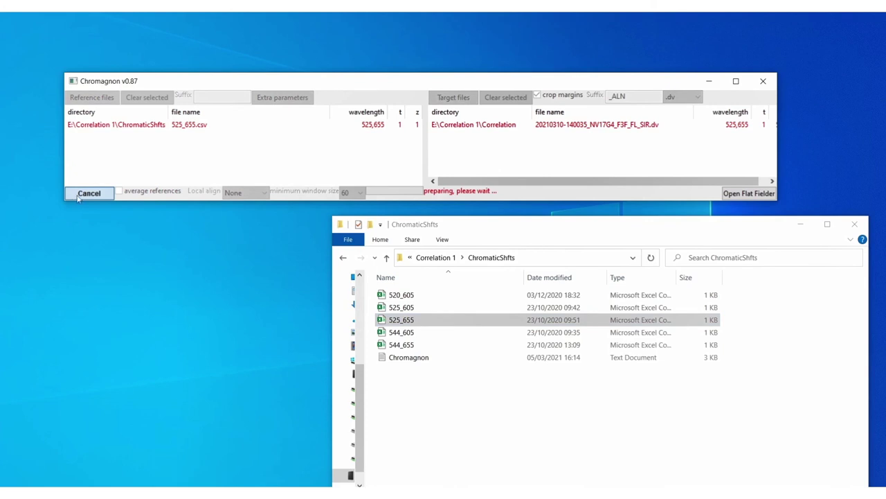
- While Run all finishes, open the Correlation folder inside Correlation 1 to see the SIR_ALN output
left_click(436, 257)
double_click(414, 307)
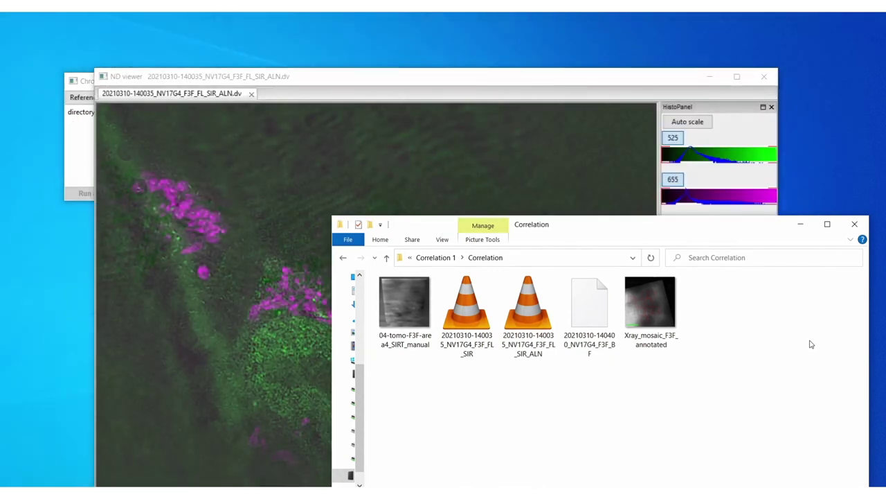
- Reposition the corrected SIR_ALN stack viewer and step through its Z slices
left_click_drag(544, 84, 522, 58)
mouse_move(718, 346)
left_mouse_down()
mouse_move(685, 352)
mouse_move(736, 355)
mouse_move(723, 353)
left_mouse_up()
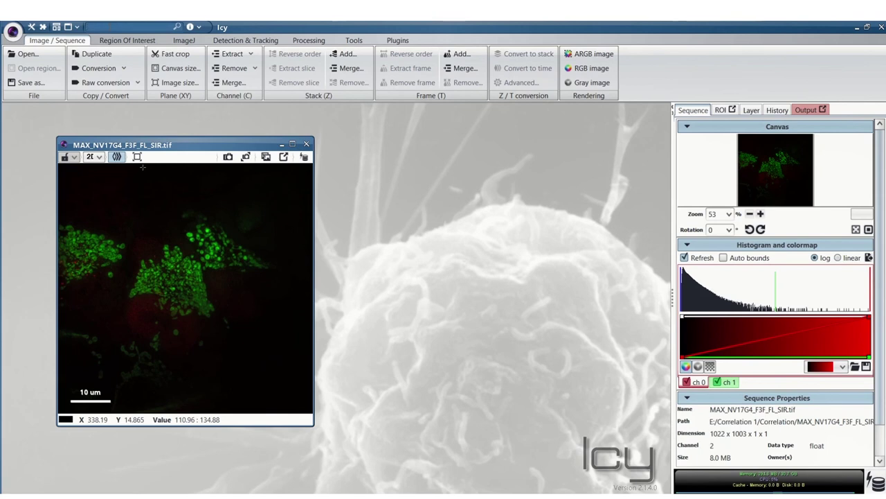
- Open EasyCLEMv0's Invert transformation schema utility and set 3dschema.xml as input
left_click(125, 26)
type("eas")
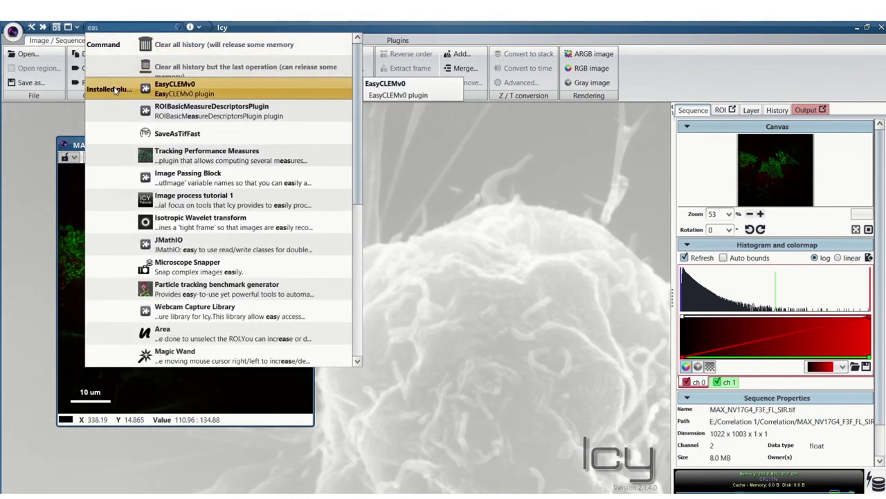
left_click(116, 90)
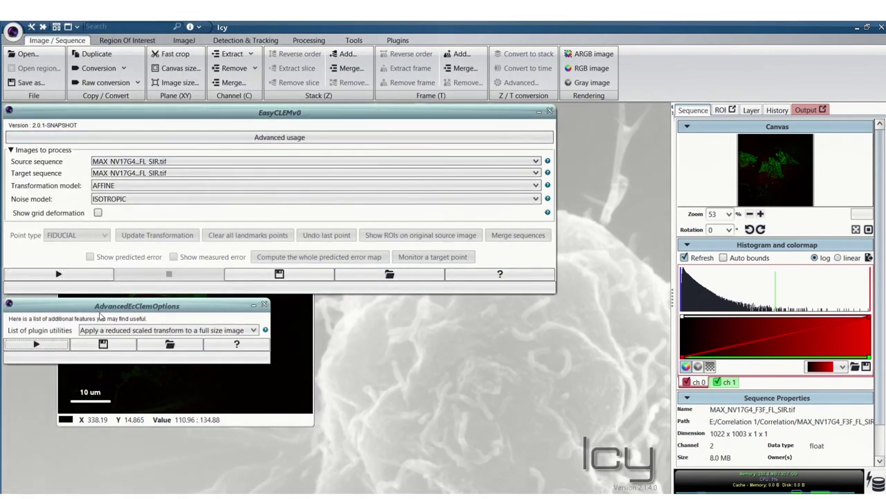
left_click(103, 331)
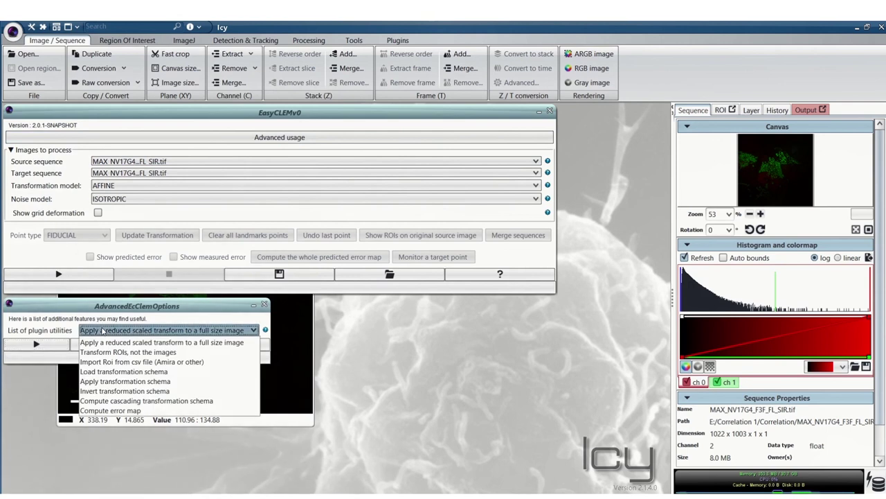
left_click(109, 391)
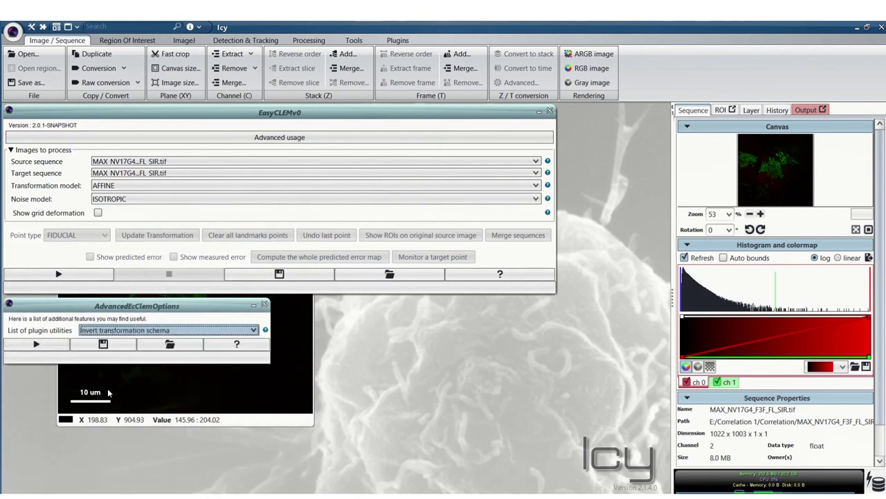
left_click(36, 344)
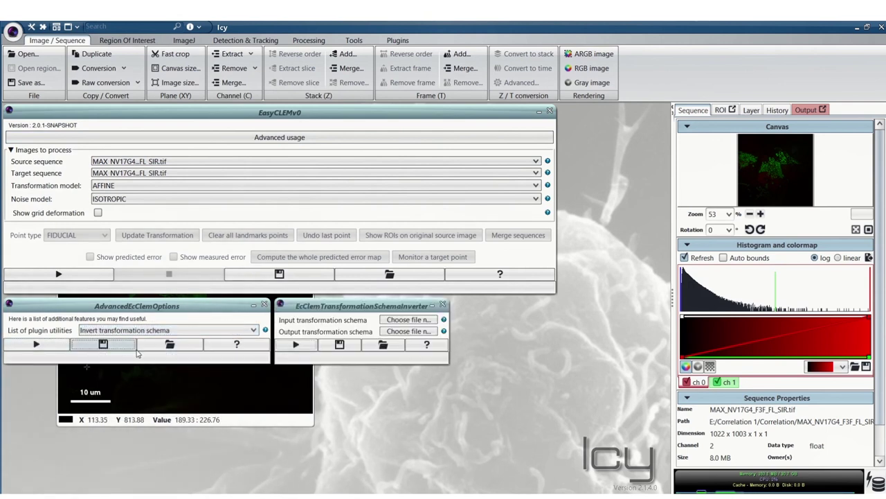
left_click(399, 320)
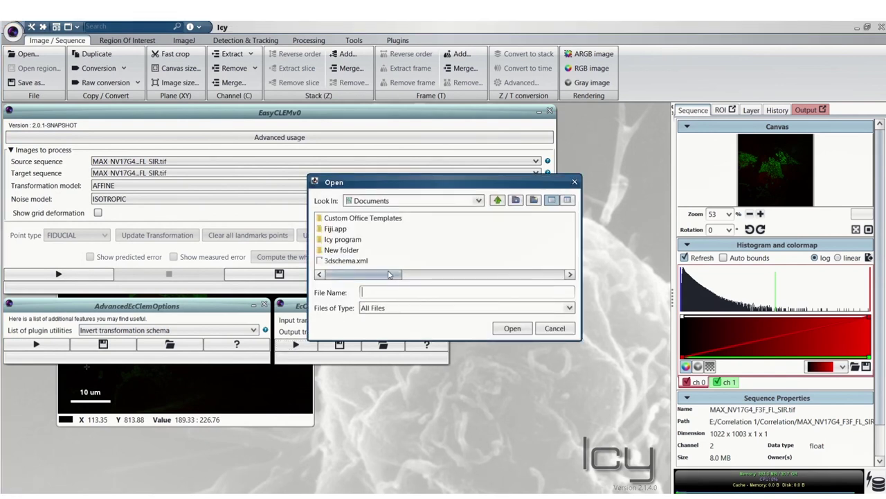
left_click(349, 262)
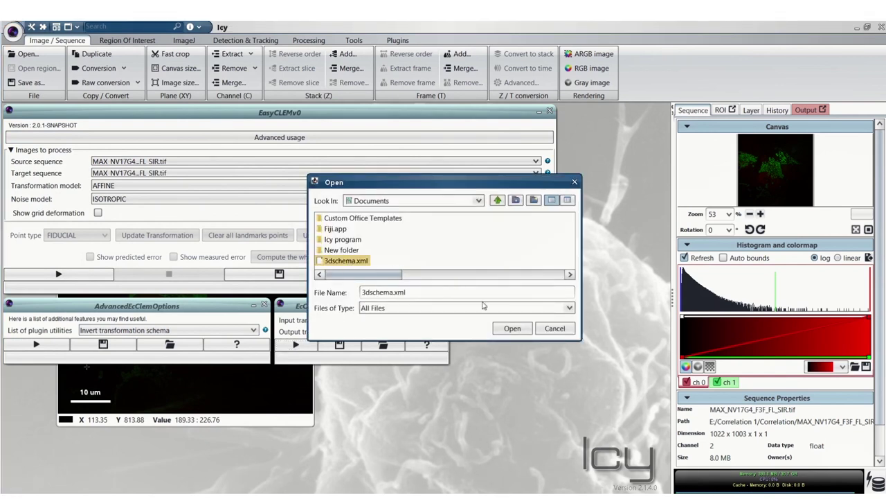
left_click(509, 331)
- Name the output 3dschema_inverted.xml and run the inversion
left_click(408, 331)
left_click(354, 262)
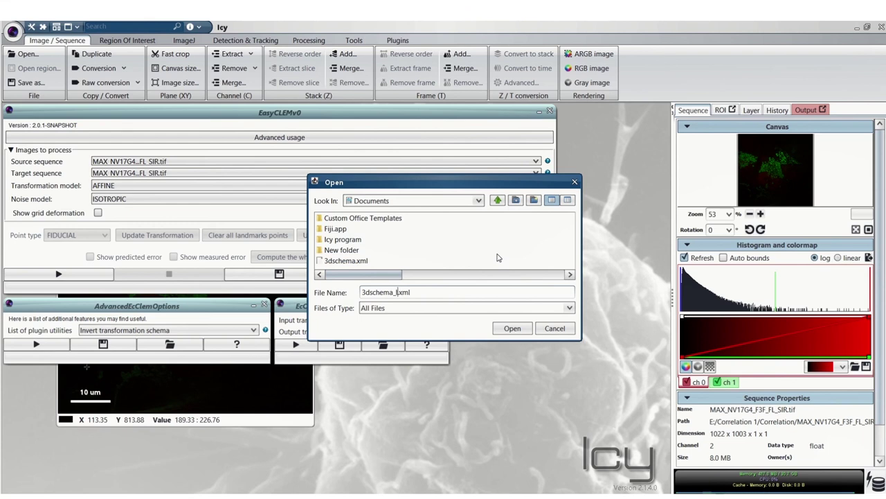
type("inpu")
key("BackSpace")
key("BackSpace")
key("BackSpace")
key("BackSpace")
type("inverted")
left_click(511, 328)
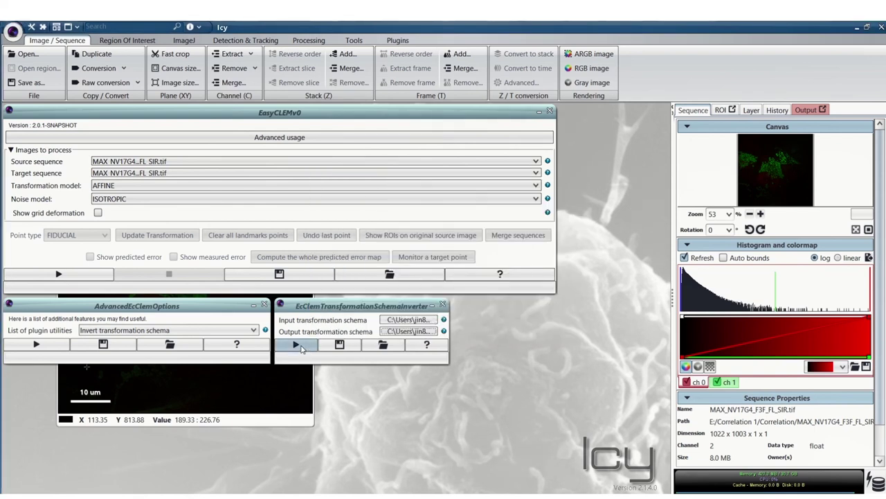
left_click(300, 346)
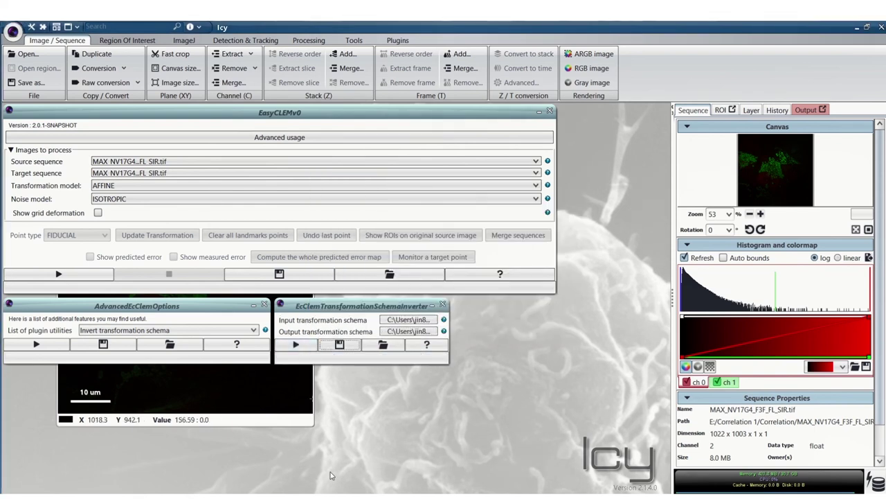
- Check the new inverted schema files in Documents, then minimize that folder window
mouse_move(298, 493)
left_click(261, 462)
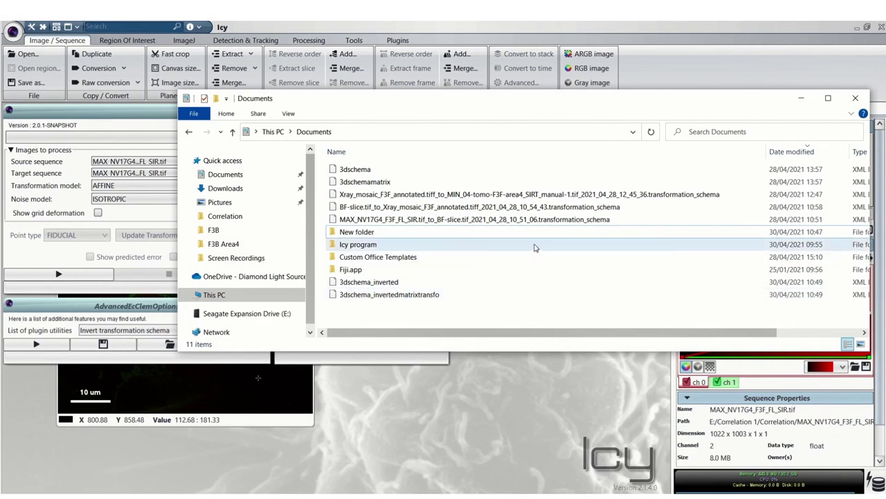
left_click(812, 104)
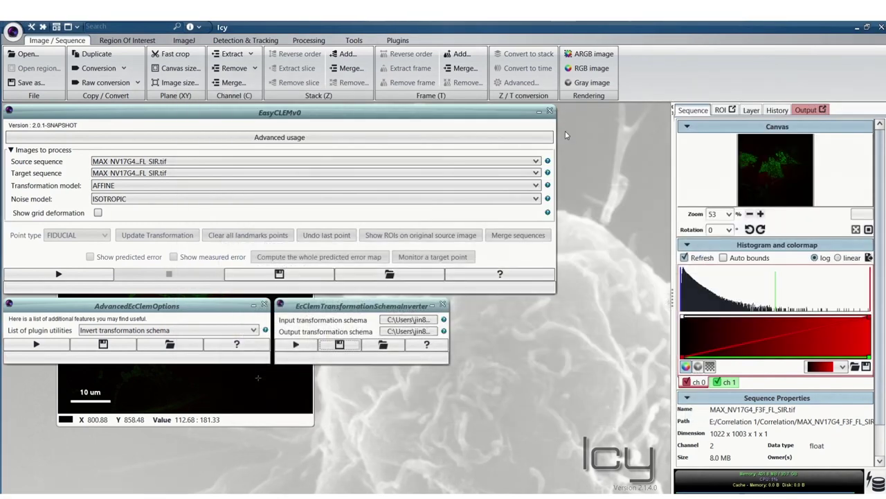
- Switch the MAX_NV17G4_F3F_FL_SIR.tif viewer to CorrelativeView
left_click(223, 421)
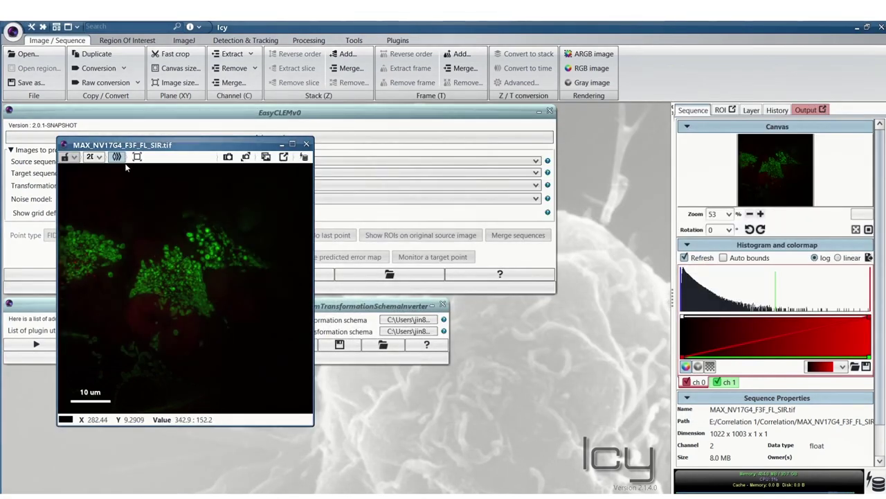
left_click(94, 157)
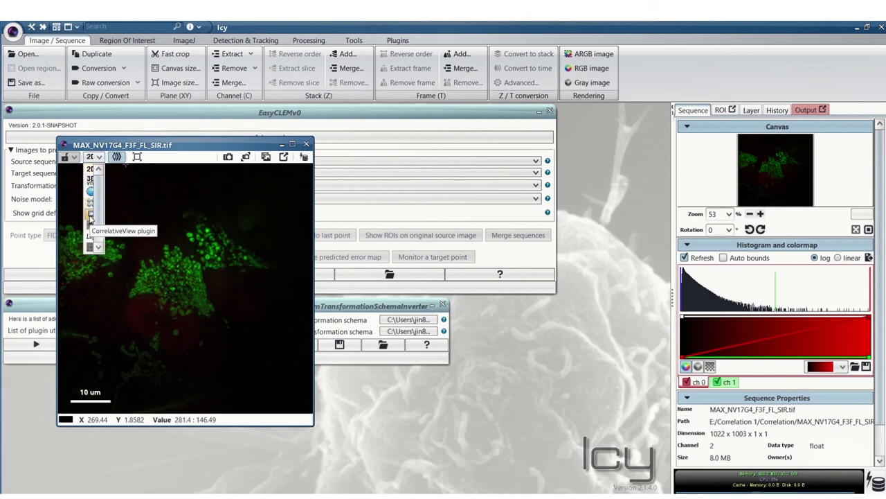
left_click(89, 217)
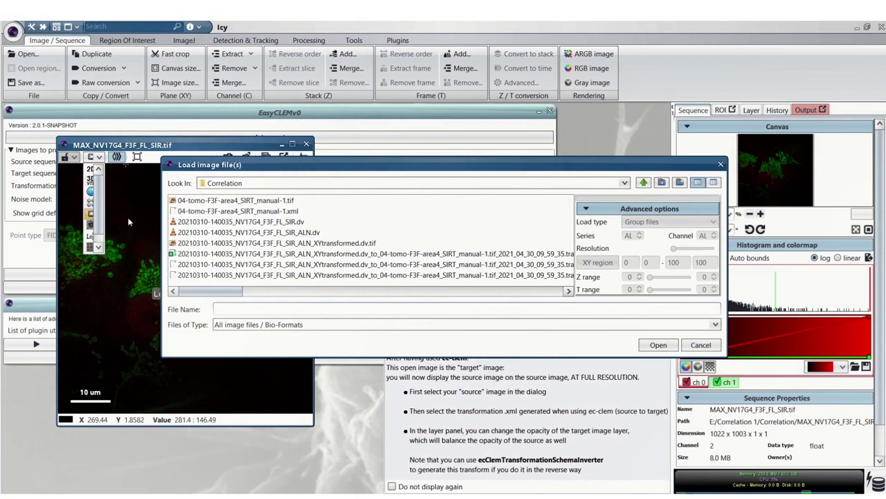
- Load MIN_04-tomo-F3F-area4_SIRT_manual-1.tif as the source image
scroll(203, 233, "down", 3)
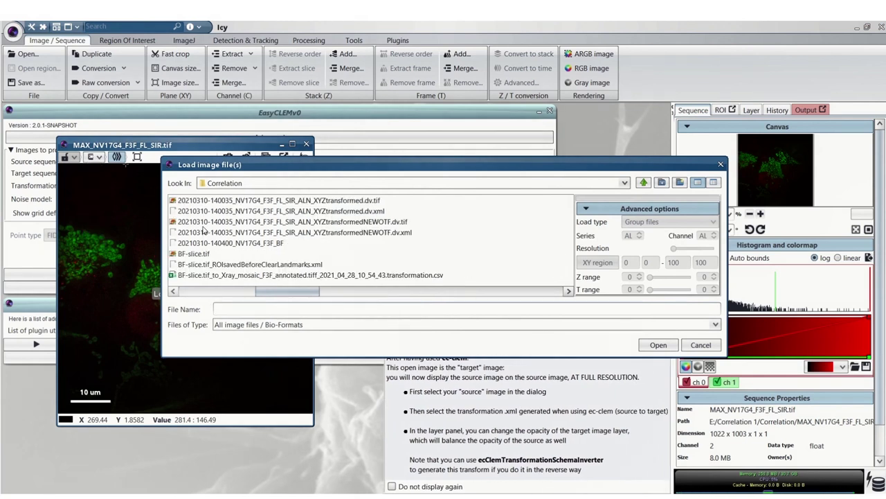
scroll(205, 246, "down", 3)
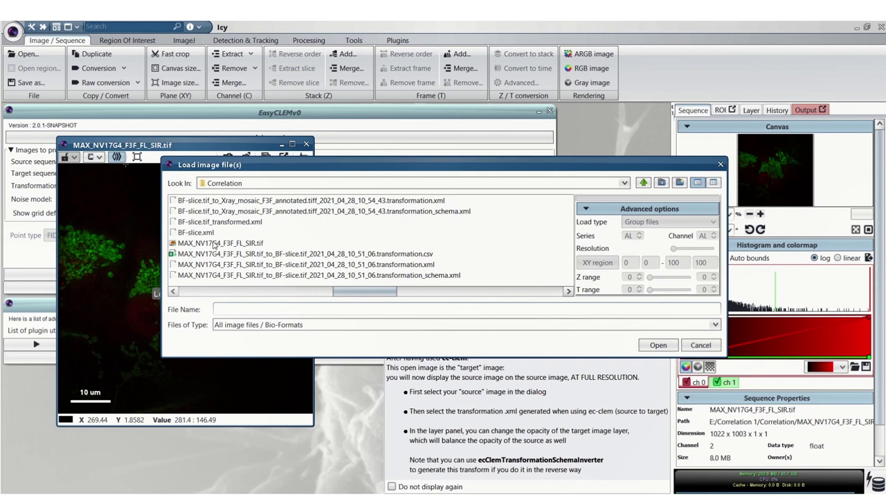
scroll(215, 244, "down", 3)
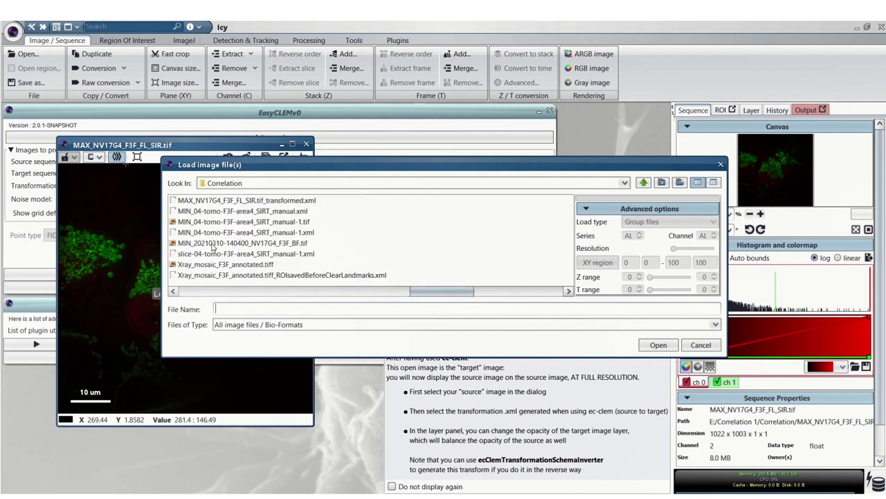
left_click(211, 244)
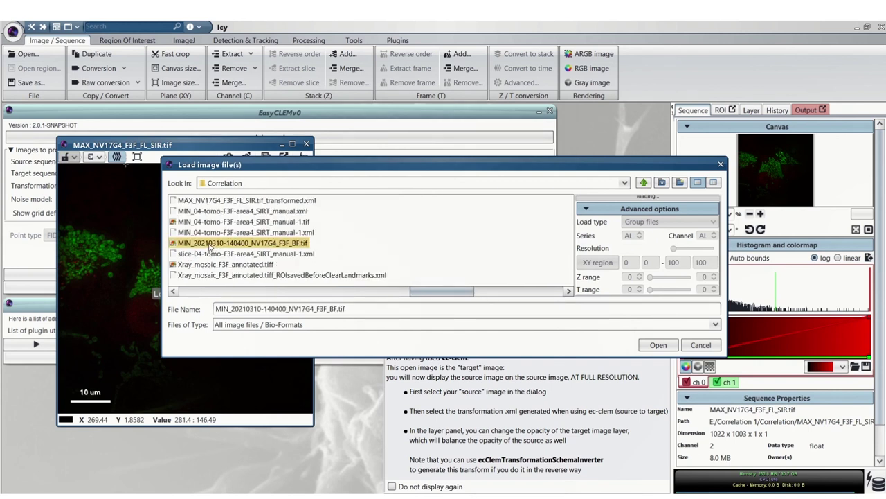
left_click(221, 223)
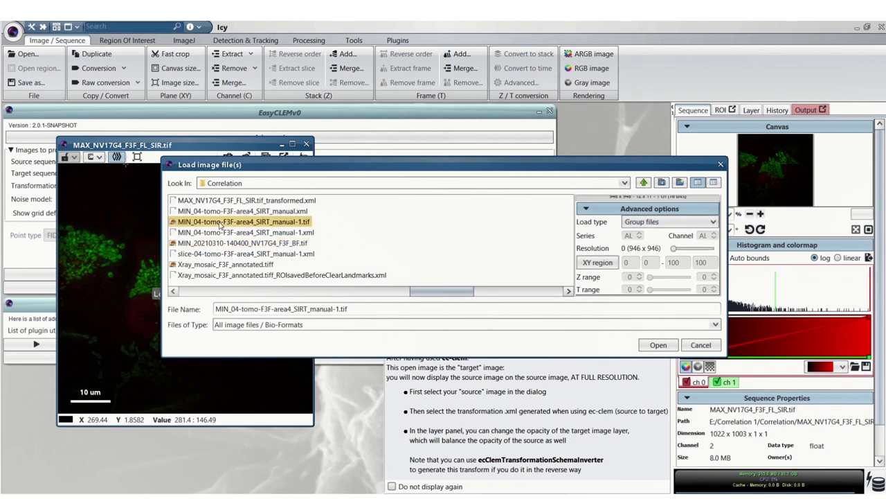
left_click(656, 349)
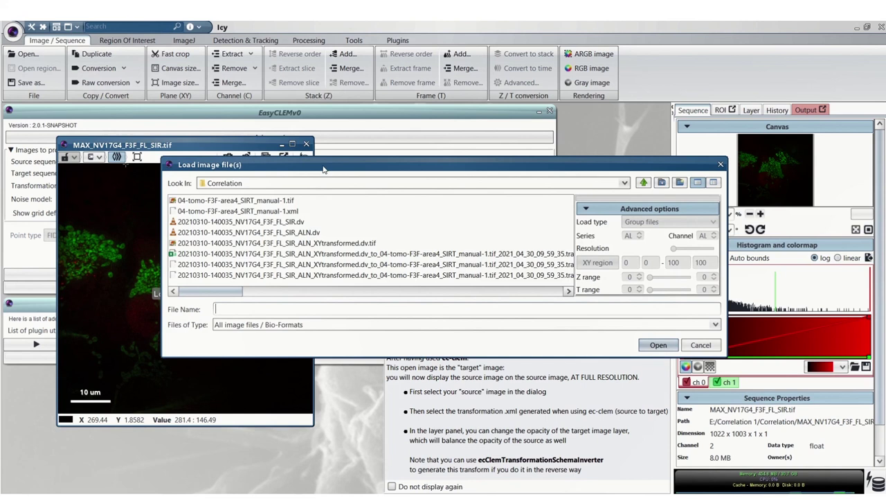
- Apply 3dschema_invertedmatrixtransfo.xml from Documents to overlay the tomogram
left_click(298, 183)
scroll(282, 206, "up", 5)
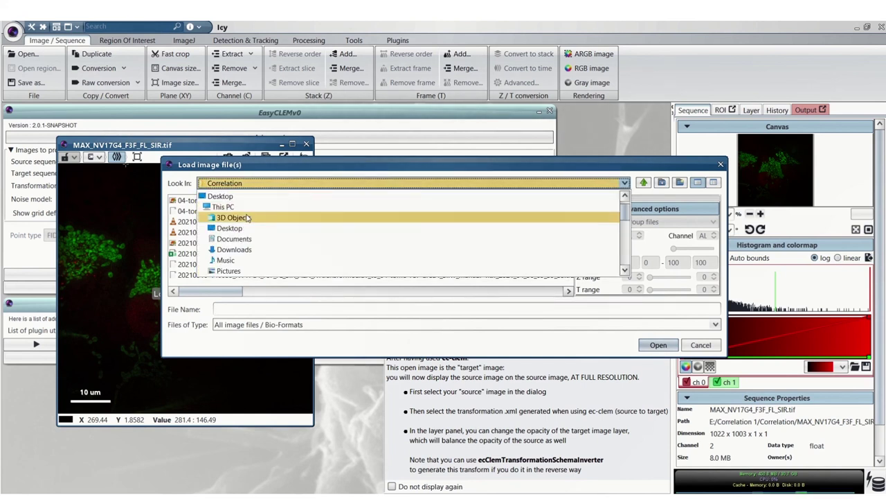
left_click(241, 240)
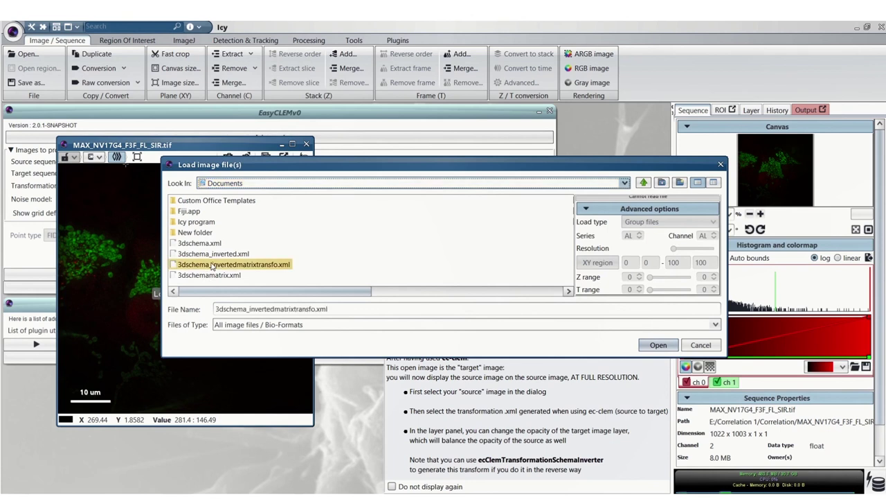
left_click(213, 266)
left_click(654, 345)
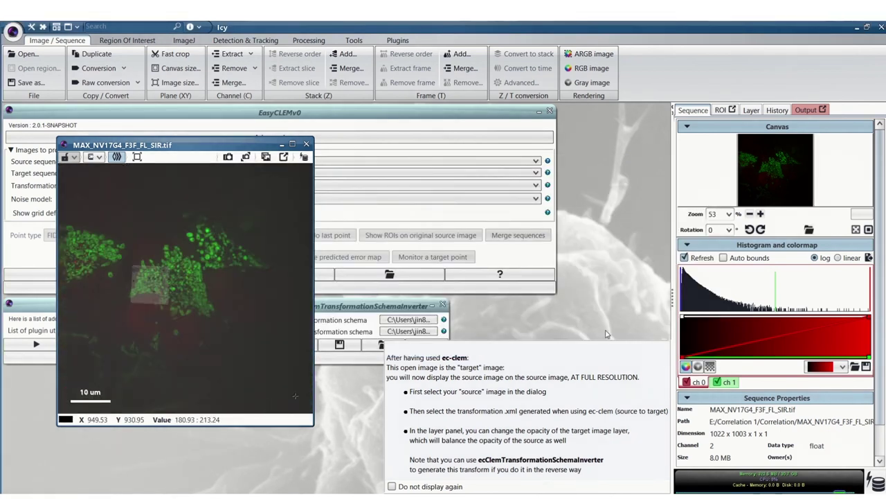
- Maximize the MAX_NV17G4_F3F_FL_SIR.tif window and zoom in on the tomogram overlay
left_click(292, 144)
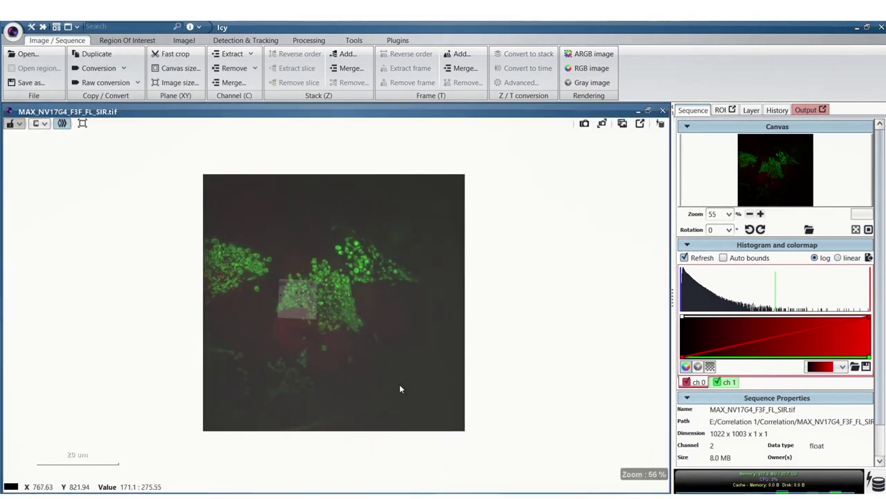
scroll(399, 386, "up", 3)
scroll(284, 210, "up", 3)
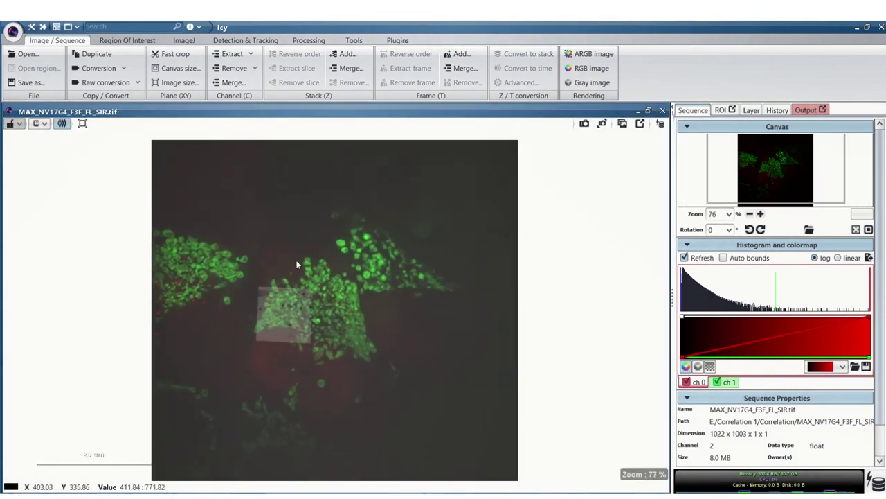